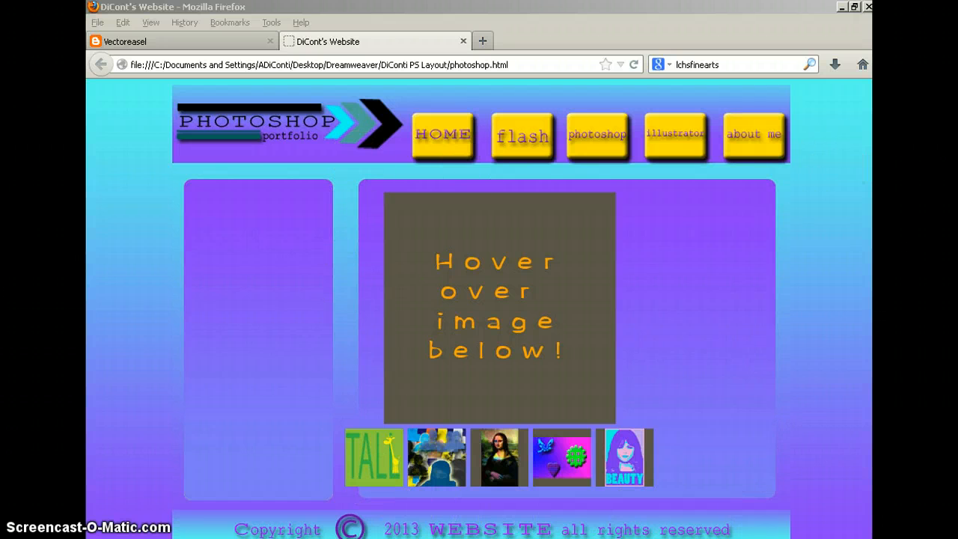
Switch to Dreamweaver and center-align the gallery table inside the right column of photoshop.html
key("alt+Tab")
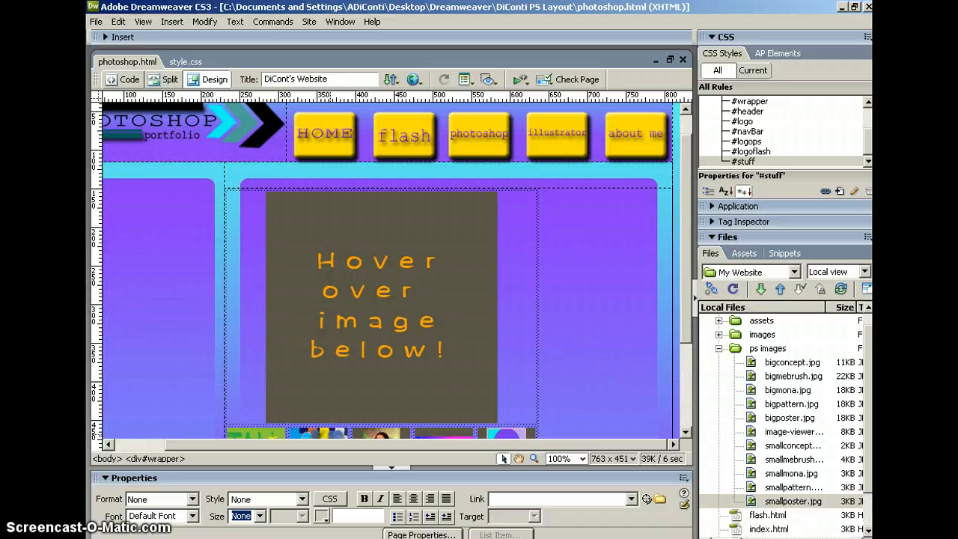
left_click(539, 319)
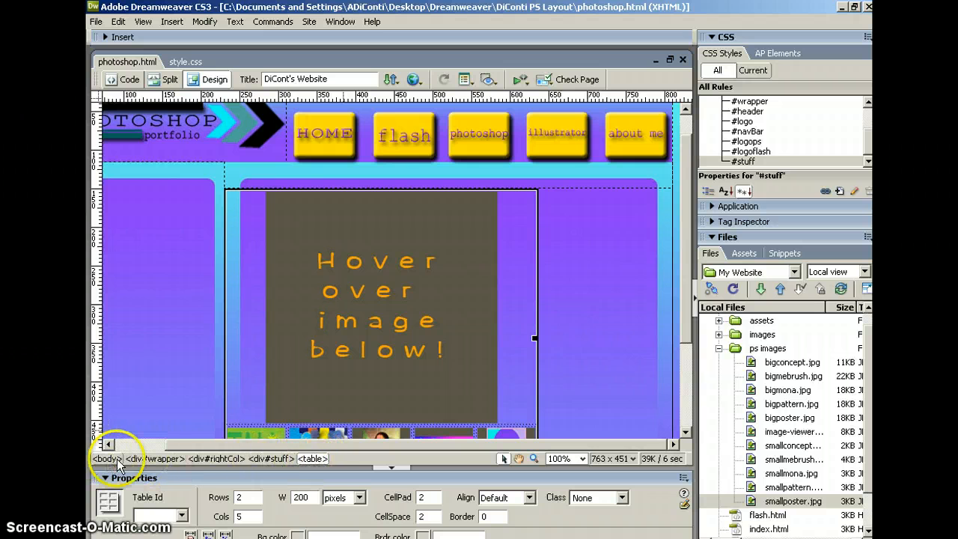
left_click(310, 459)
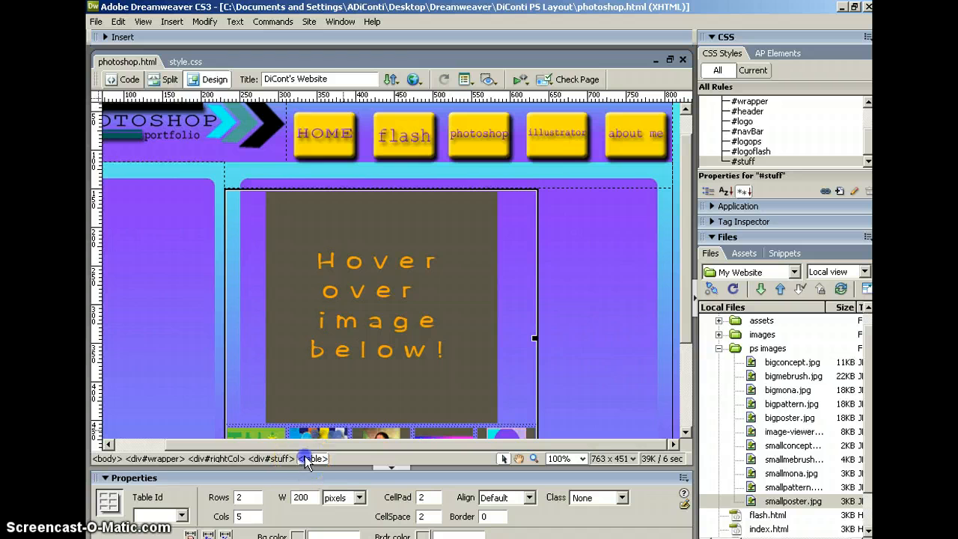
scroll(353, 417, "down", 1)
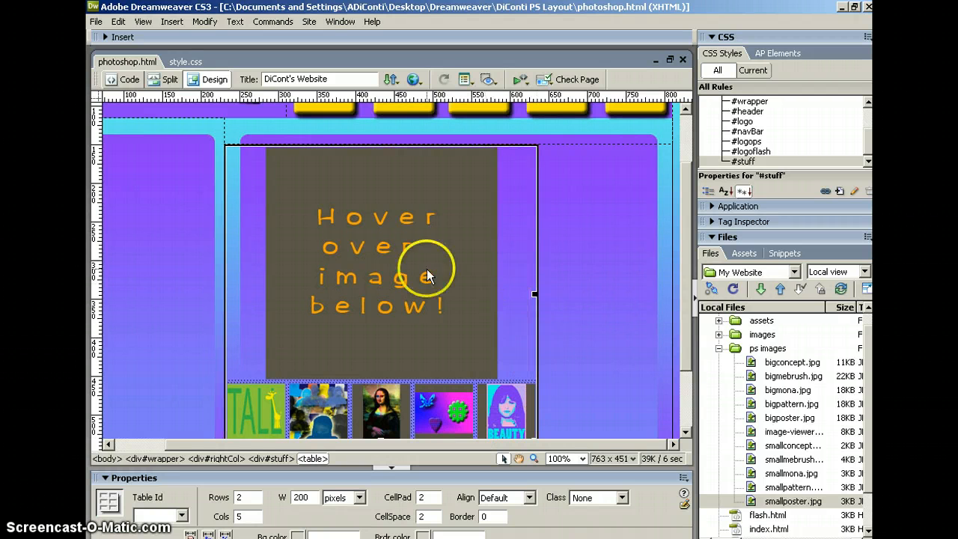
left_click(313, 459)
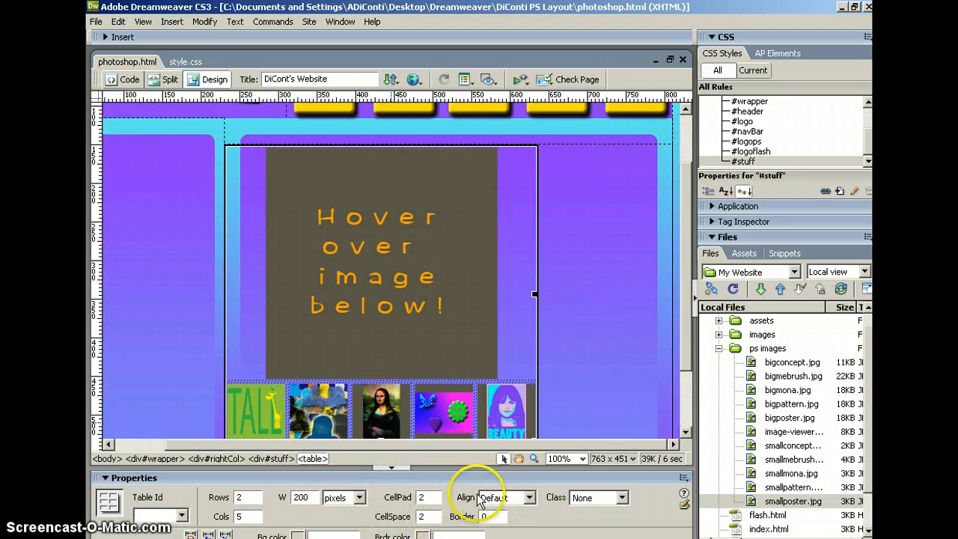
left_click(528, 498)
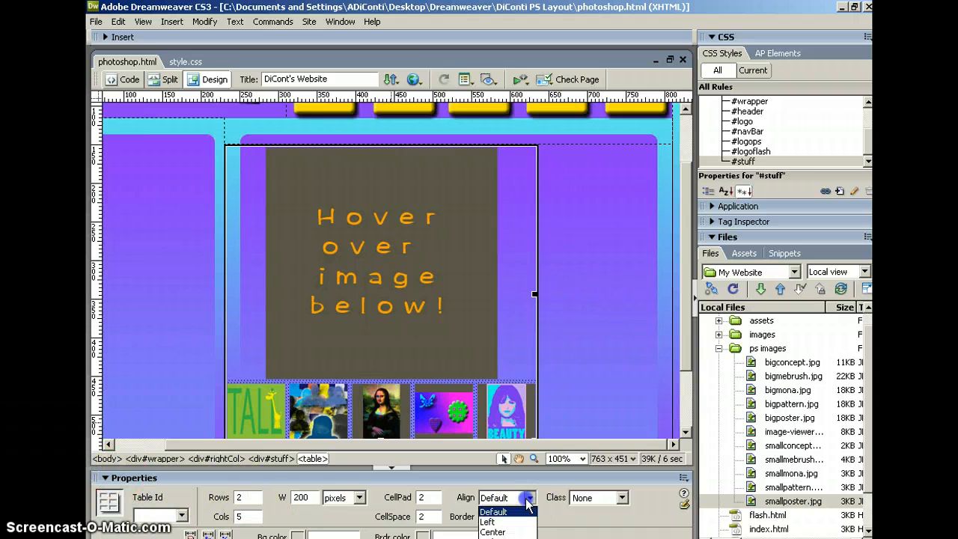
left_click(492, 531)
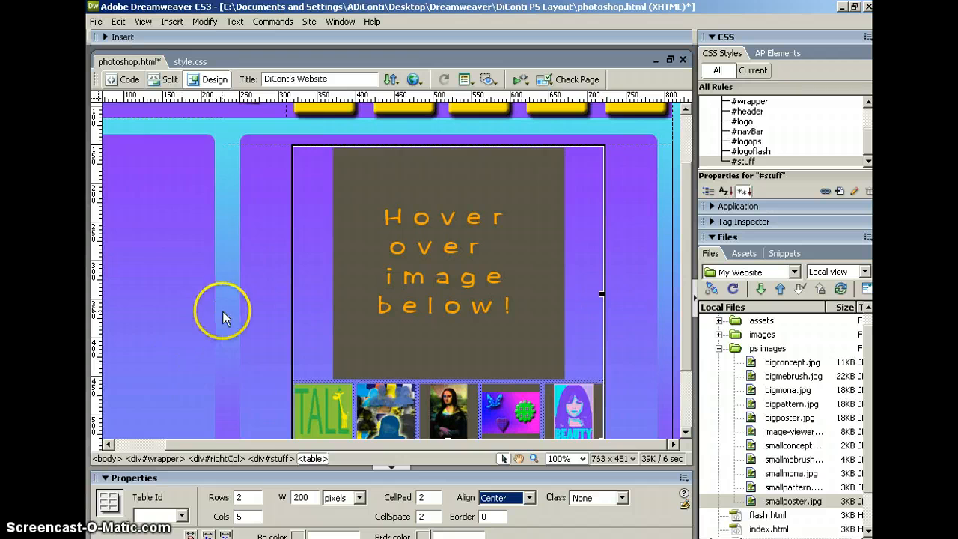
Inspect the gallery table's source code, including its alignment and image cells, and return to the visual layout
left_click(124, 80)
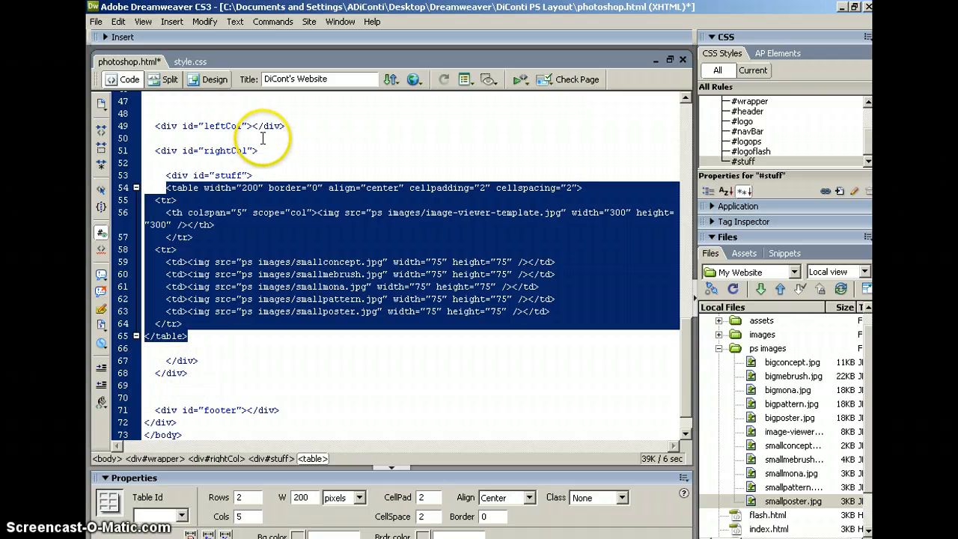
left_click(223, 364)
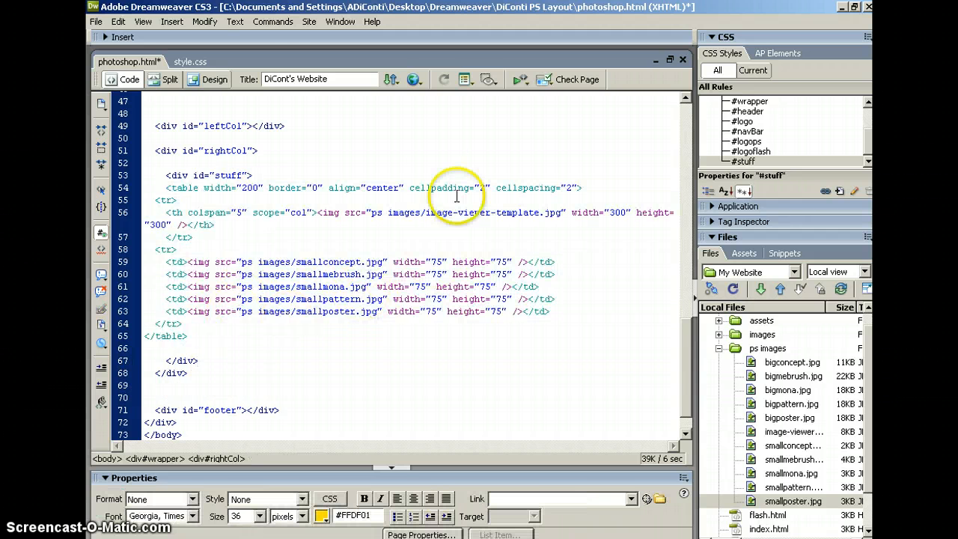
left_click(210, 80)
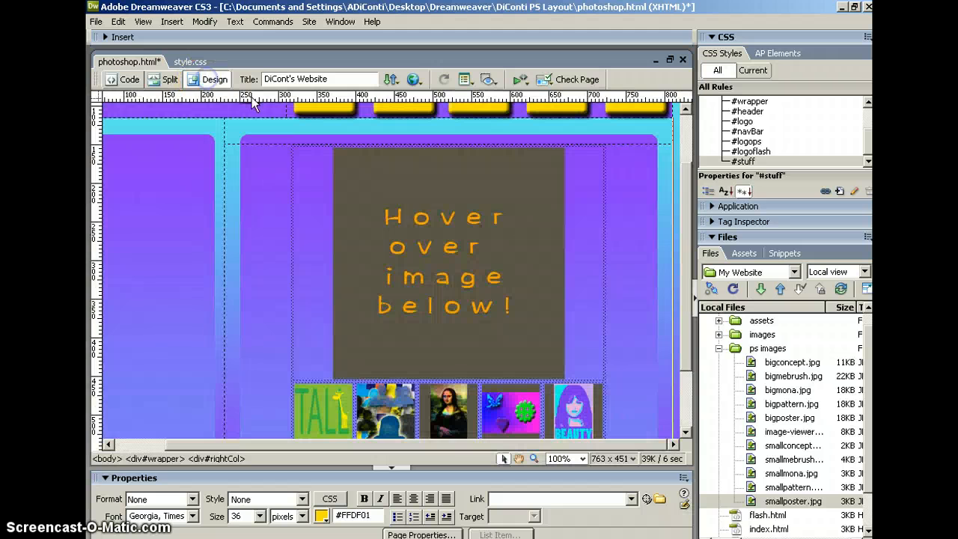
Bring up the Behaviors for the page elements, with the whole thumbnail row in view
left_click_drag(687, 235, 682, 257)
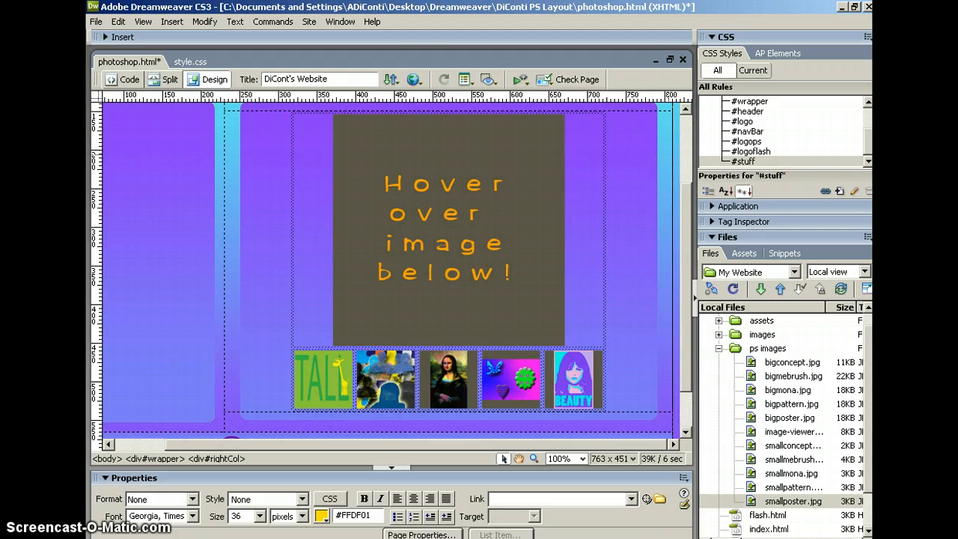
left_click(342, 25)
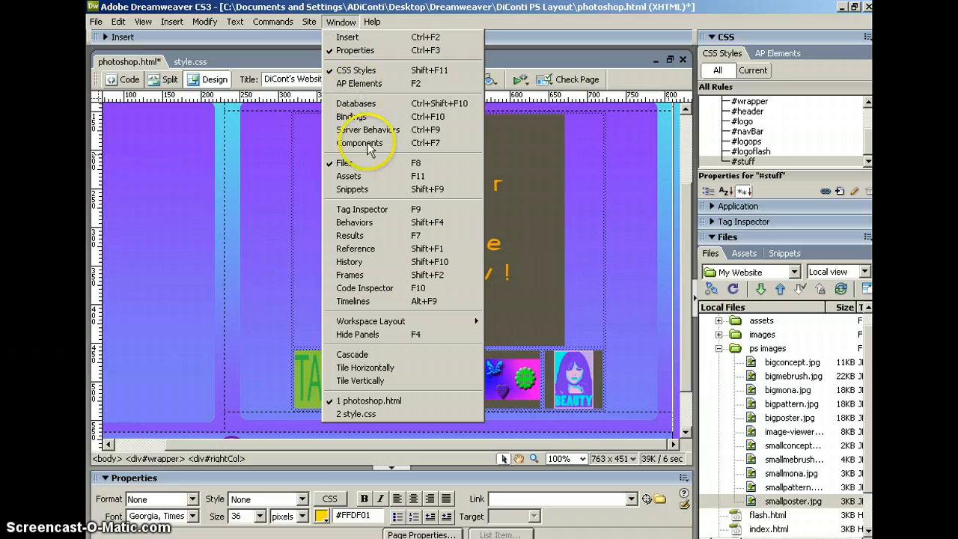
left_click(355, 224)
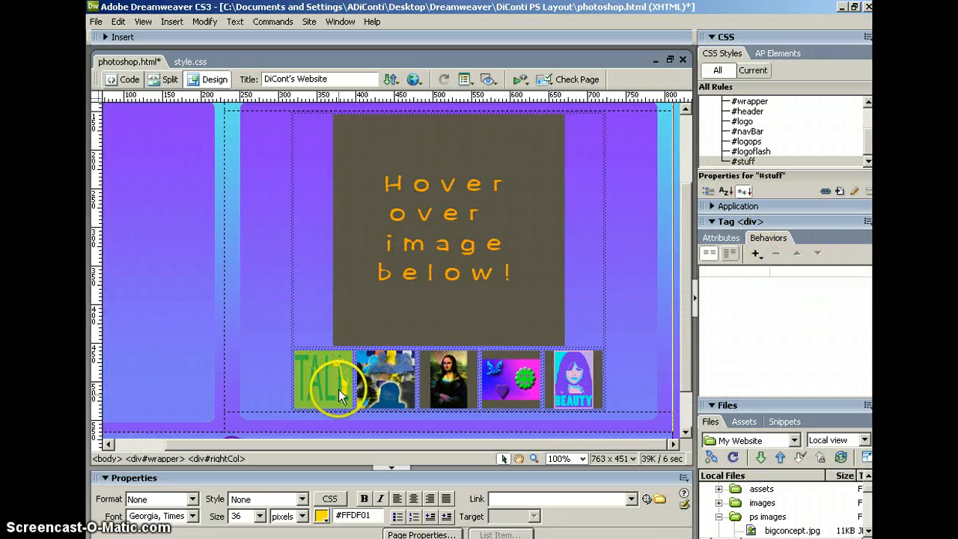
Name the first three thumbnails (giraffe, brush portrait and Mona Lisa) small1, small2 and small3
left_click(314, 378)
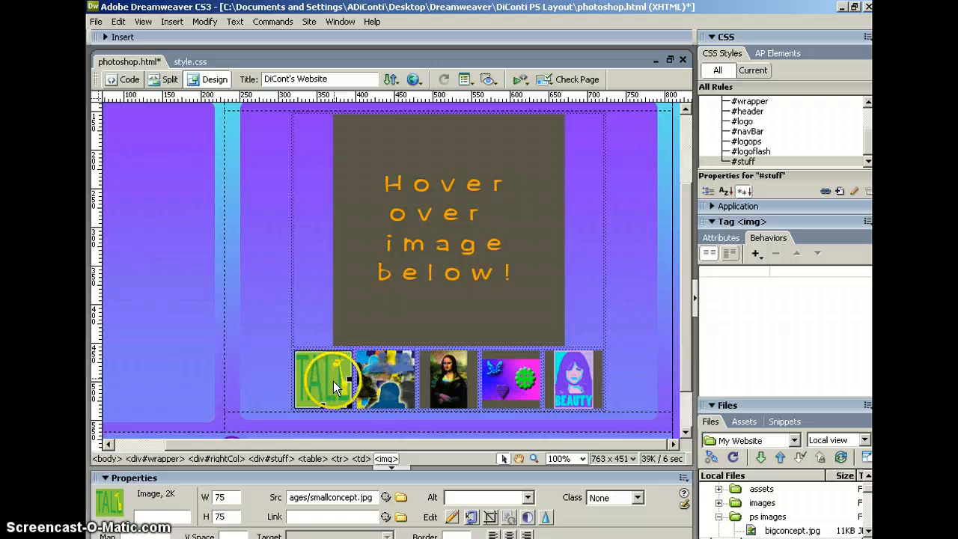
left_click(154, 517)
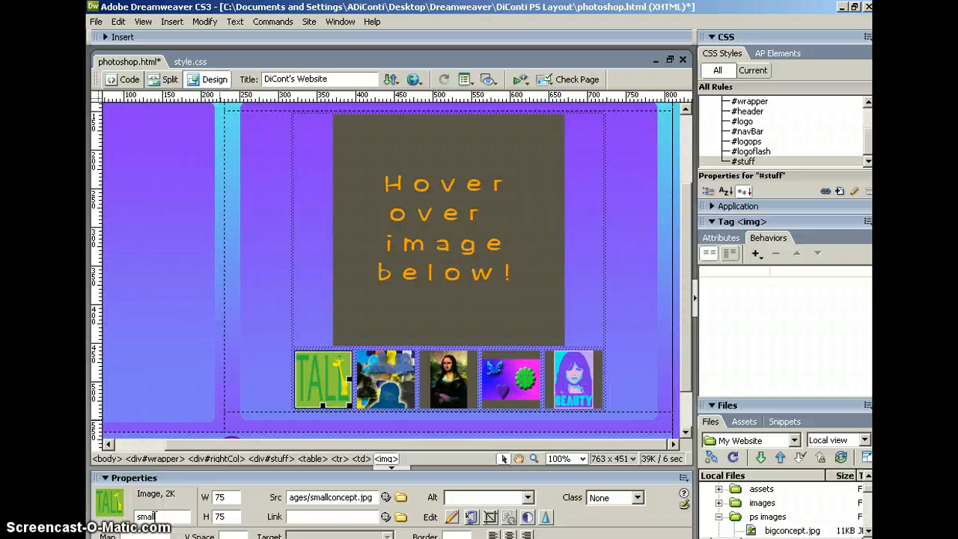
left_click(386, 382)
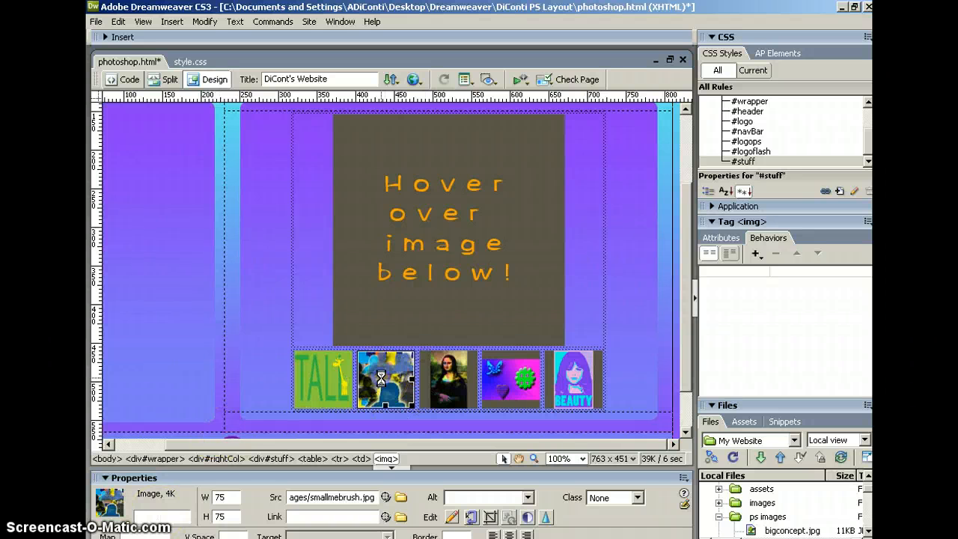
left_click(166, 515)
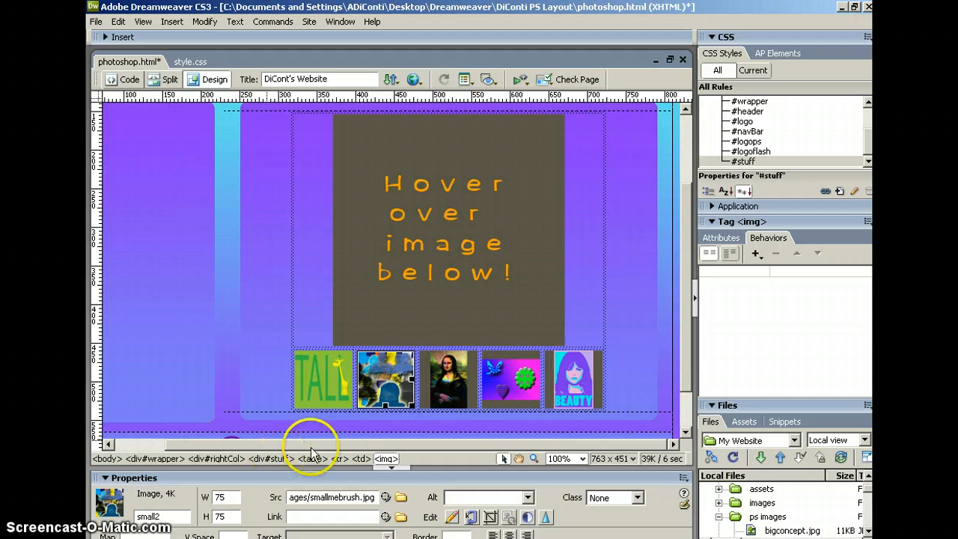
left_click(450, 380)
left_click(139, 517)
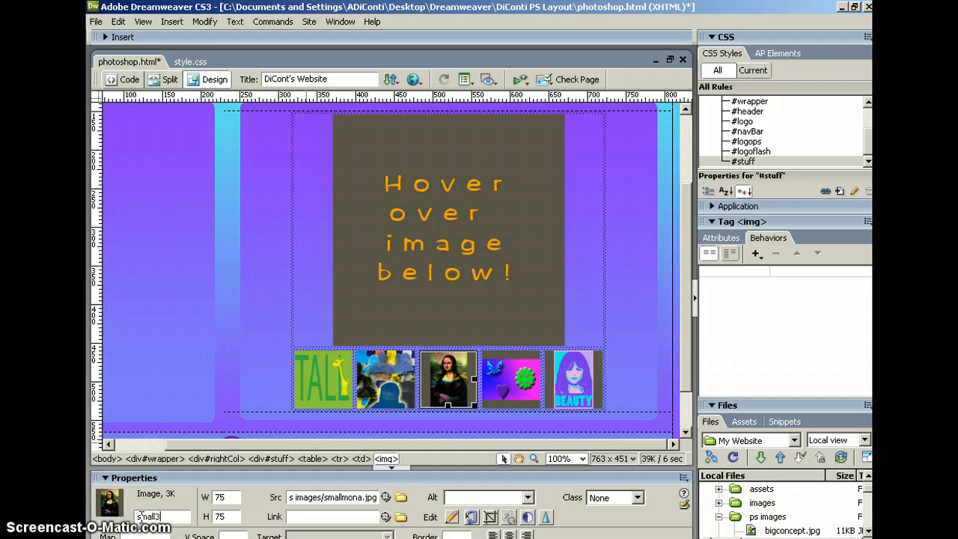
type("small3")
Name the butterfly pattern thumbnail small4 and the Beauty poster thumbnail small5
left_click(525, 371)
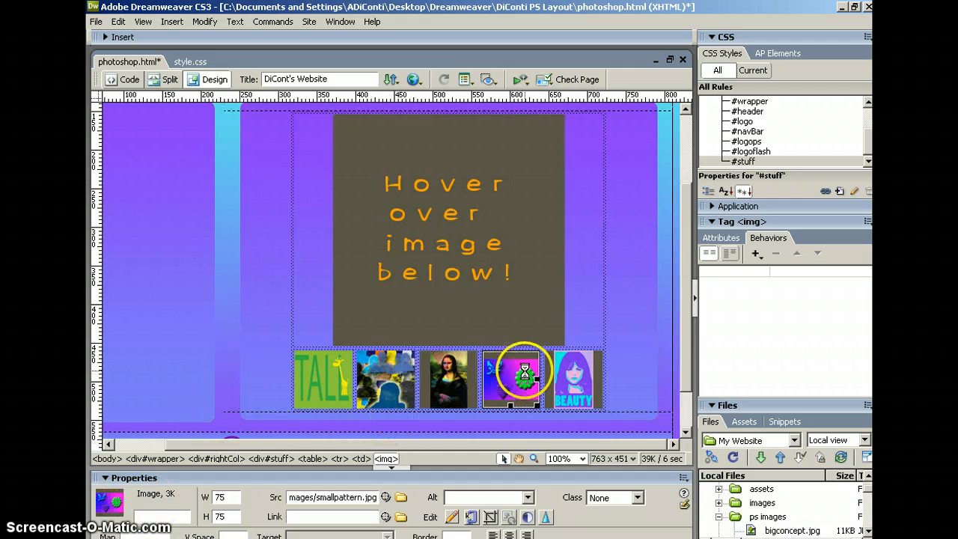
left_click(146, 516)
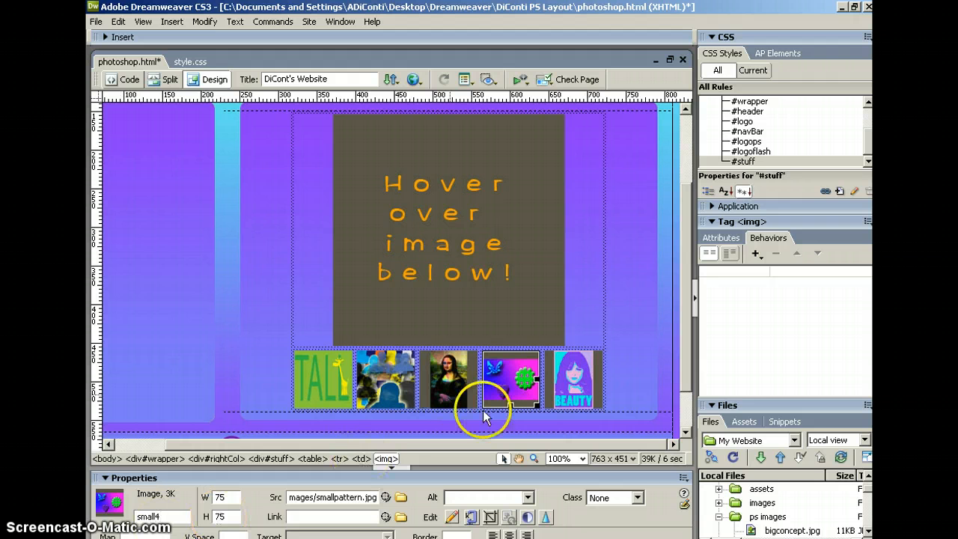
left_click(571, 378)
left_click(161, 516)
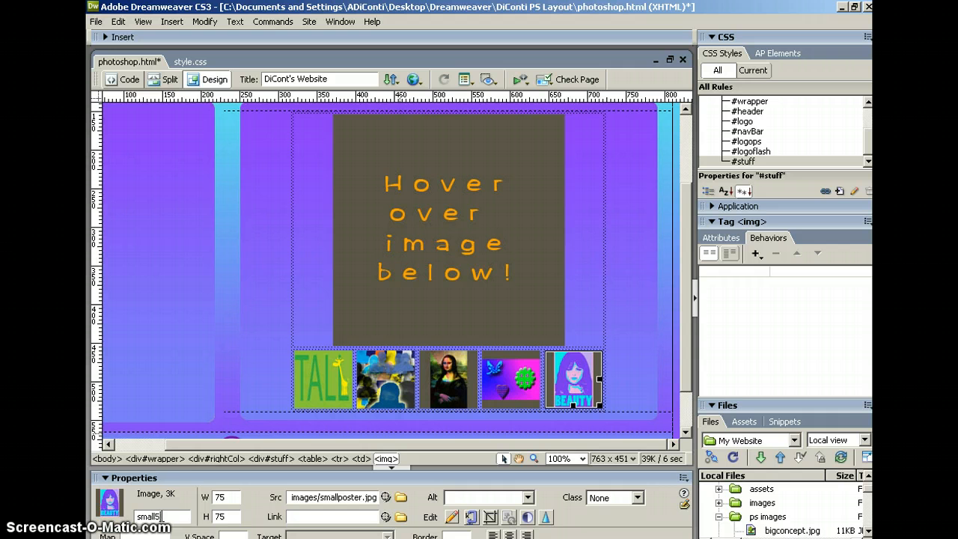
Name the large "Hover over image below!" placeholder image space
left_click(394, 259)
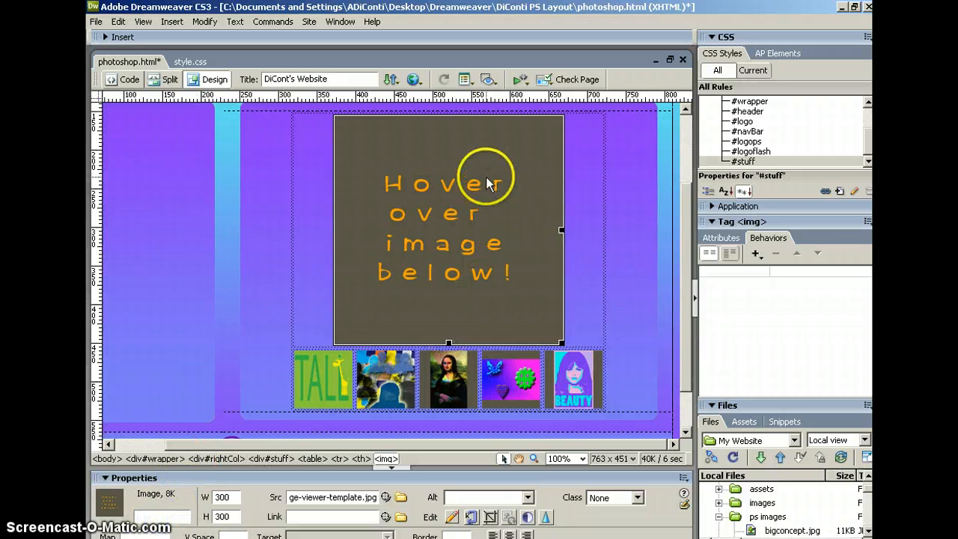
type("spa")
type("ce")
Check the names assigned to all five thumbnails and to the large placeholder image
left_click(331, 369)
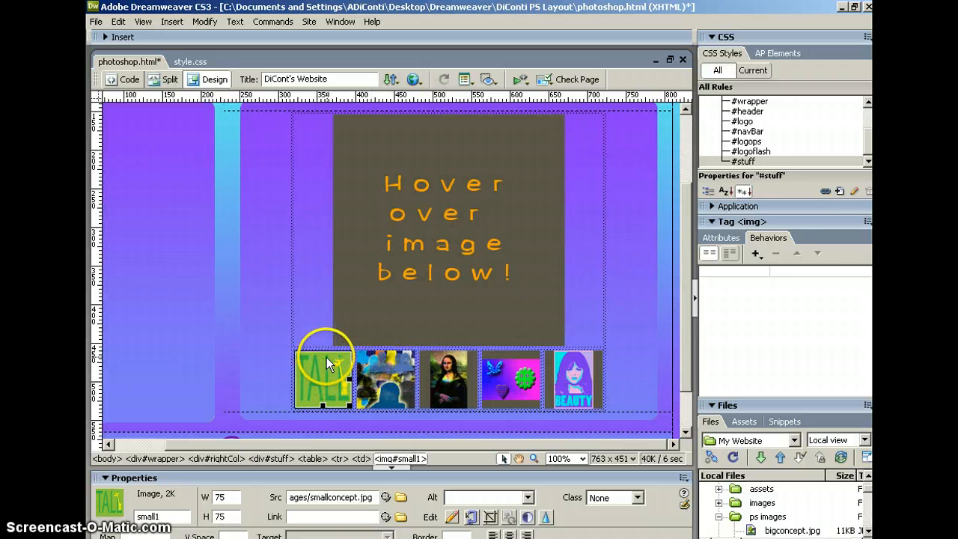
left_click(409, 264)
left_click(334, 396)
left_click(396, 384)
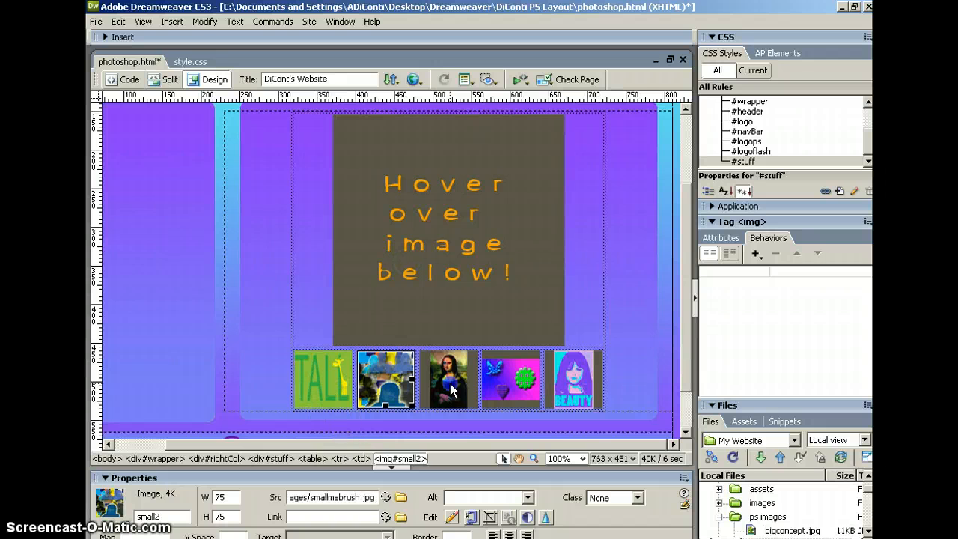
left_click(448, 382)
left_click(504, 383)
left_click(563, 381)
left_click(455, 272)
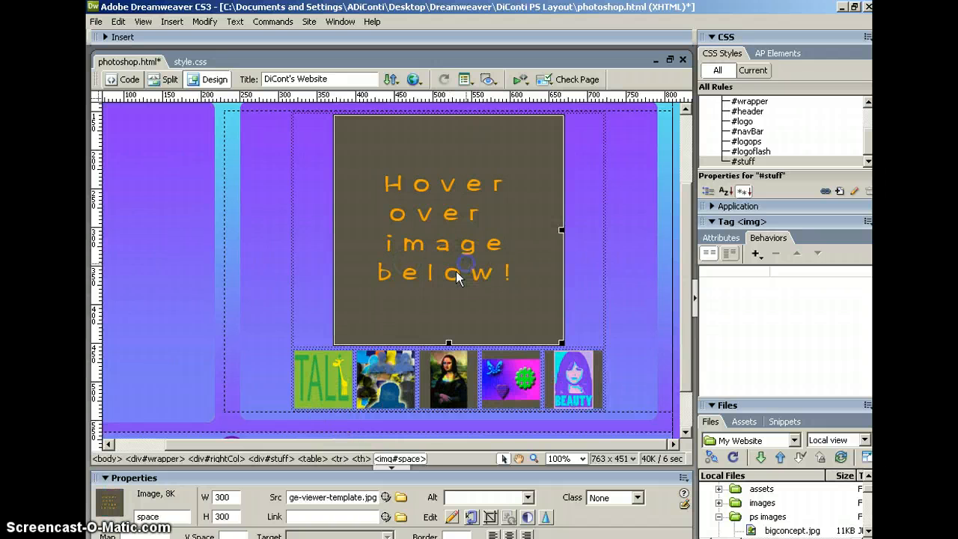
Start a Swap Image behavior on the small1 giraffe thumbnail and choose the space image as its target
left_click(328, 374)
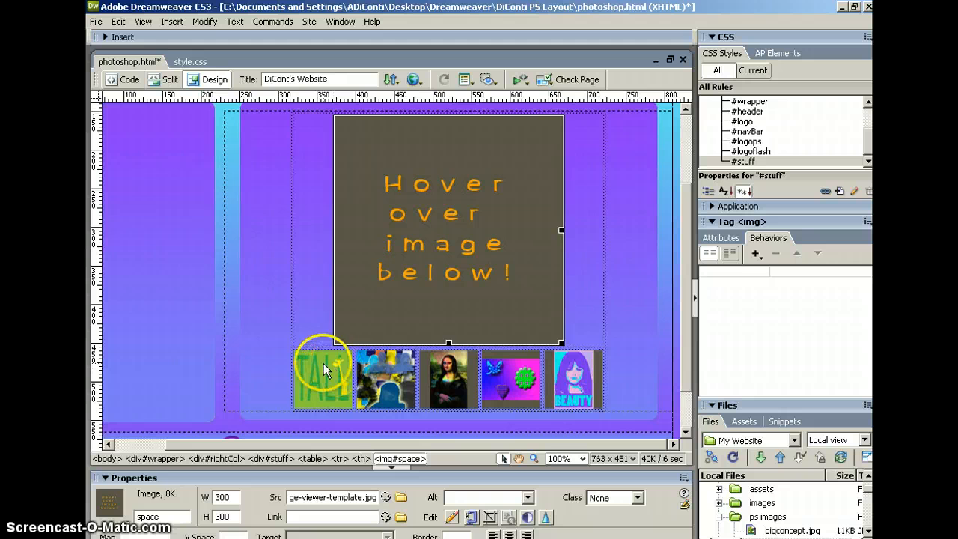
left_click(171, 517)
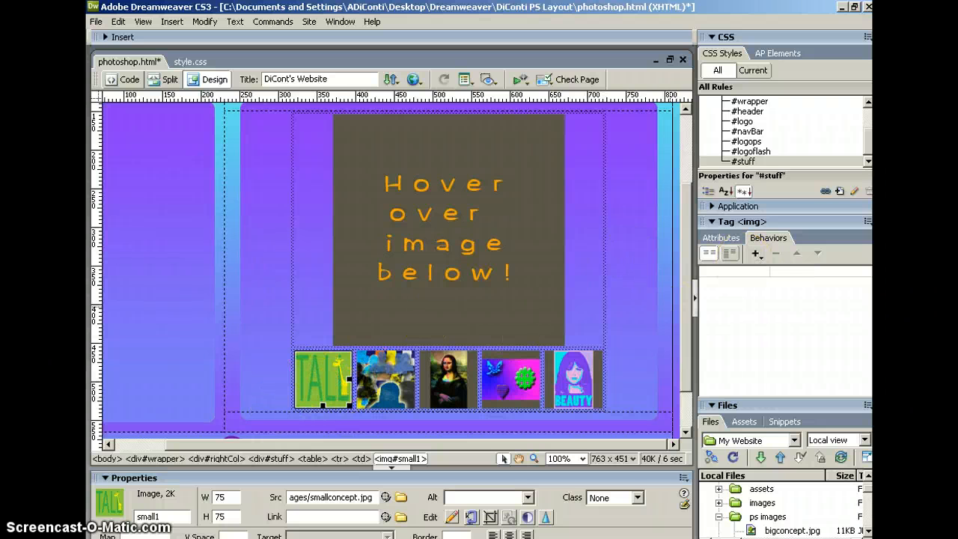
left_click(754, 253)
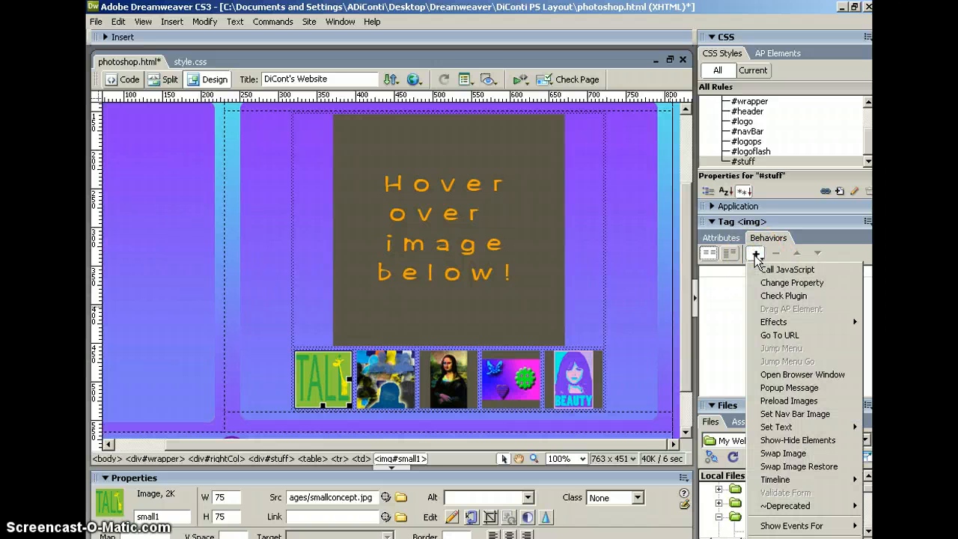
left_click(771, 454)
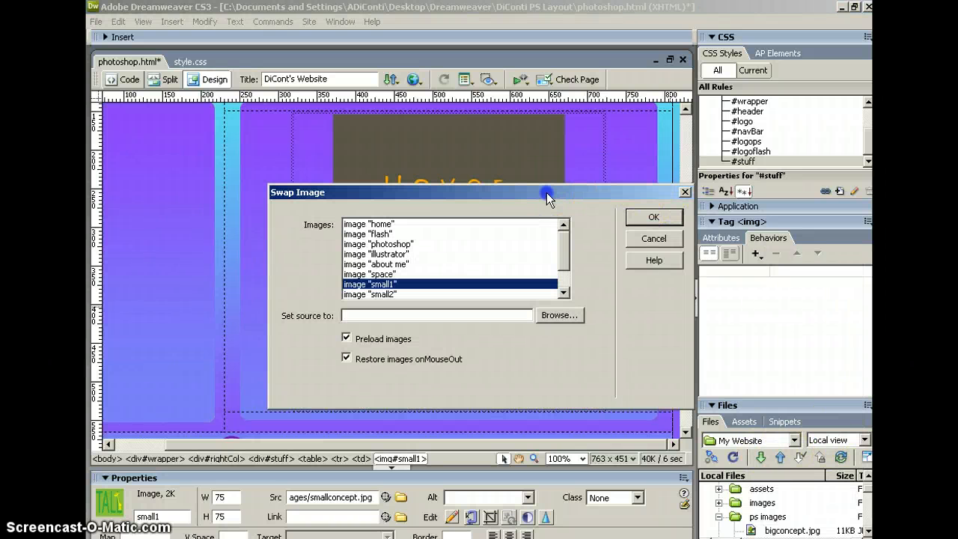
left_click_drag(547, 192, 539, 263)
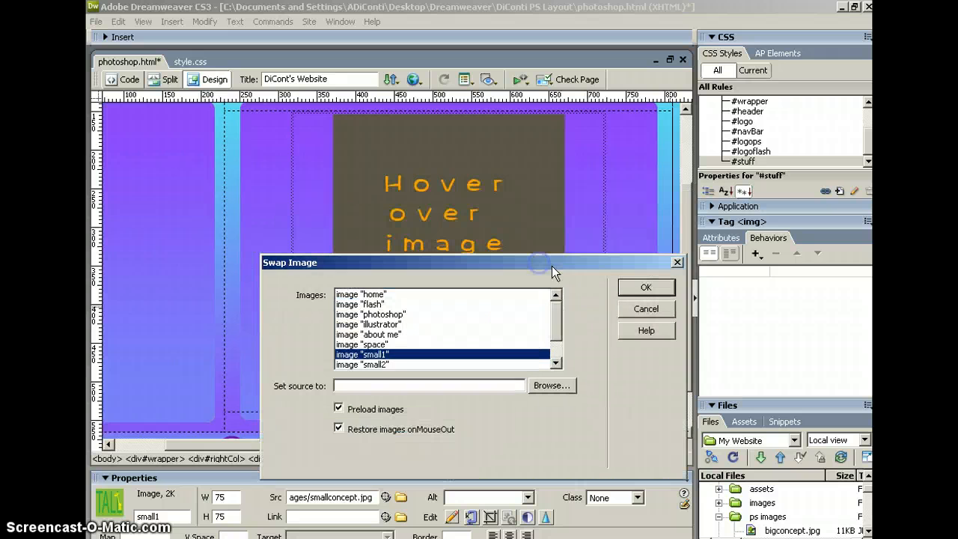
left_click(372, 345)
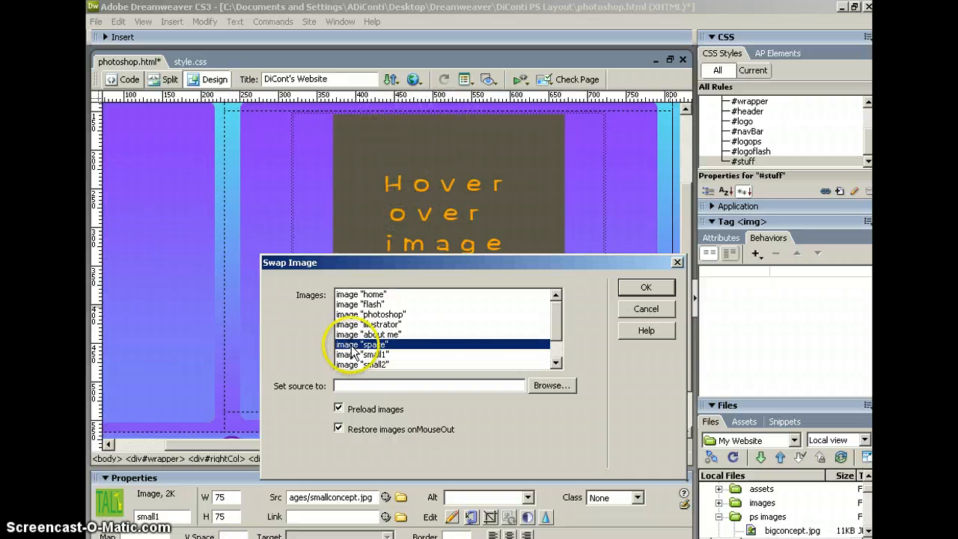
Set the swap source for the space image to bigconcept.jpg from the ps images folder
left_click(553, 386)
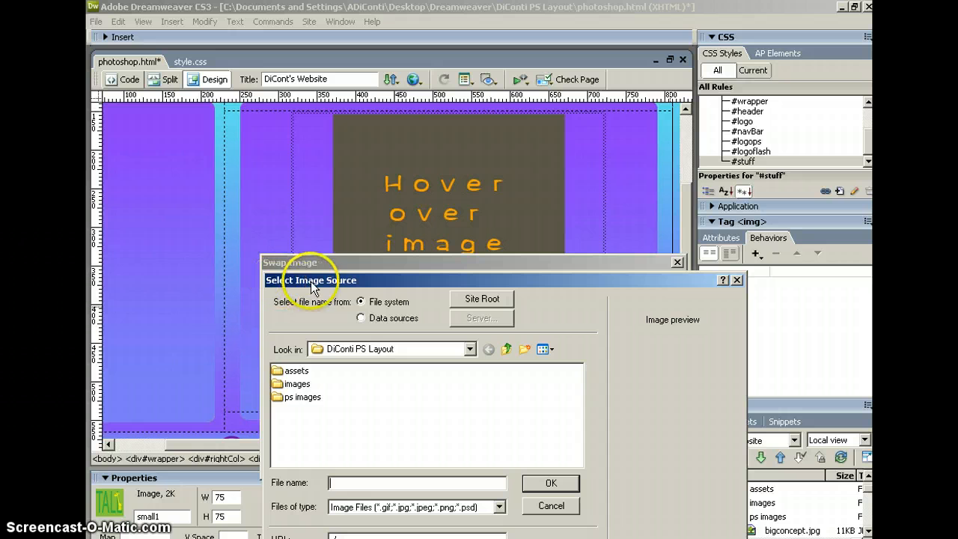
double_click(292, 400)
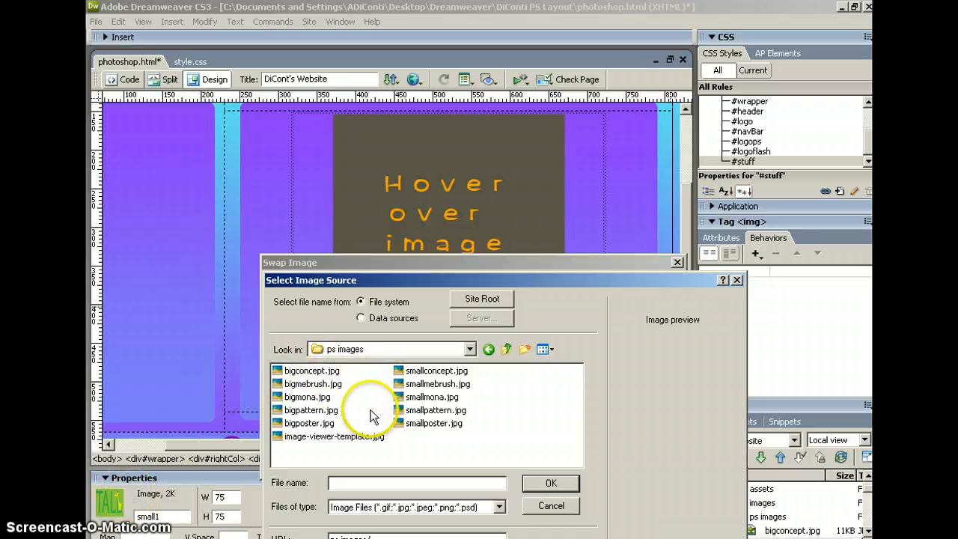
left_click(304, 371)
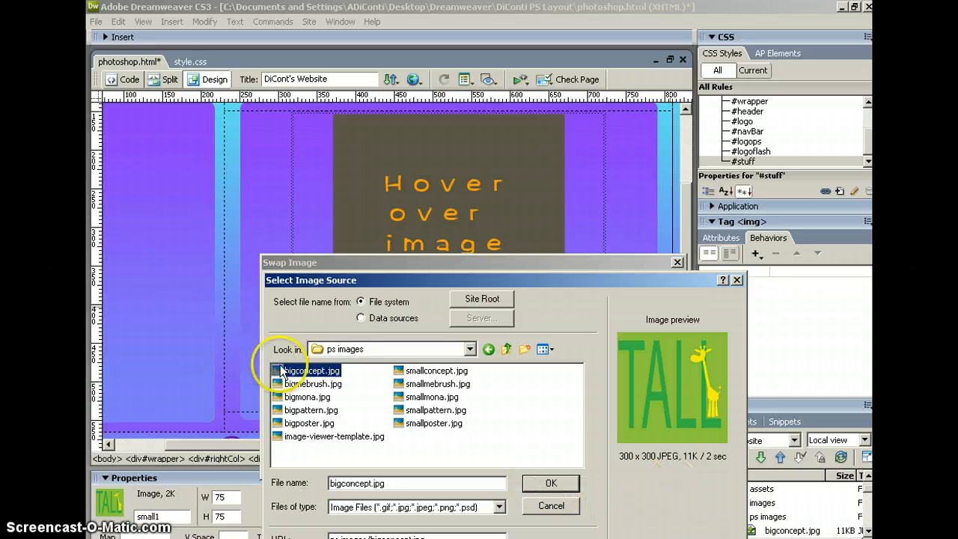
left_click(552, 483)
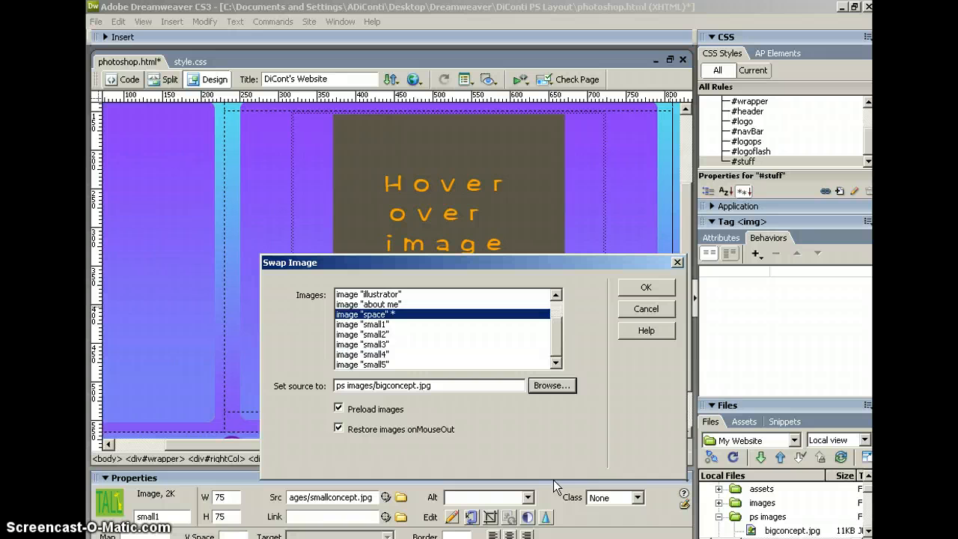
Apply the small1 swap, and add a Swap Image behavior to the small2 thumbnail that changes the space image to bigmebrush.jpg
left_click(649, 288)
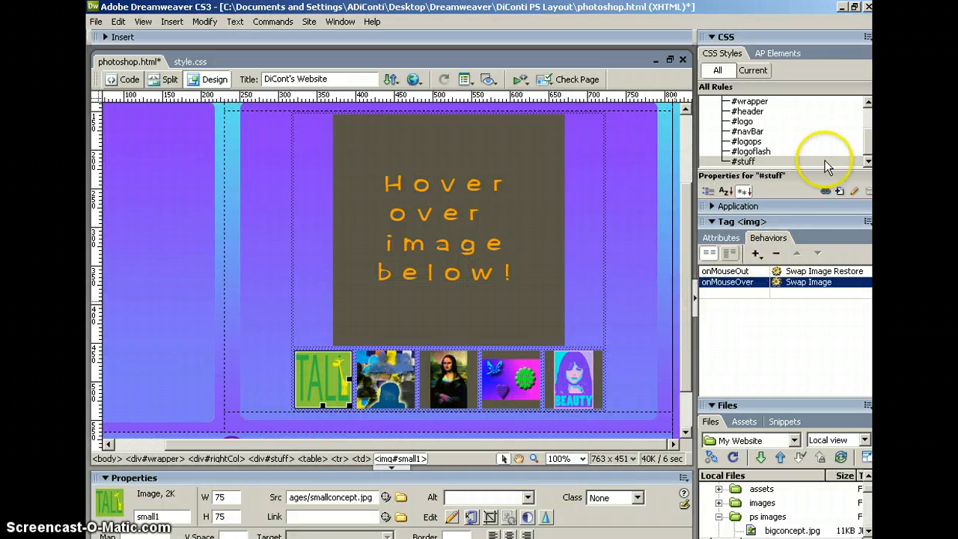
left_click(387, 378)
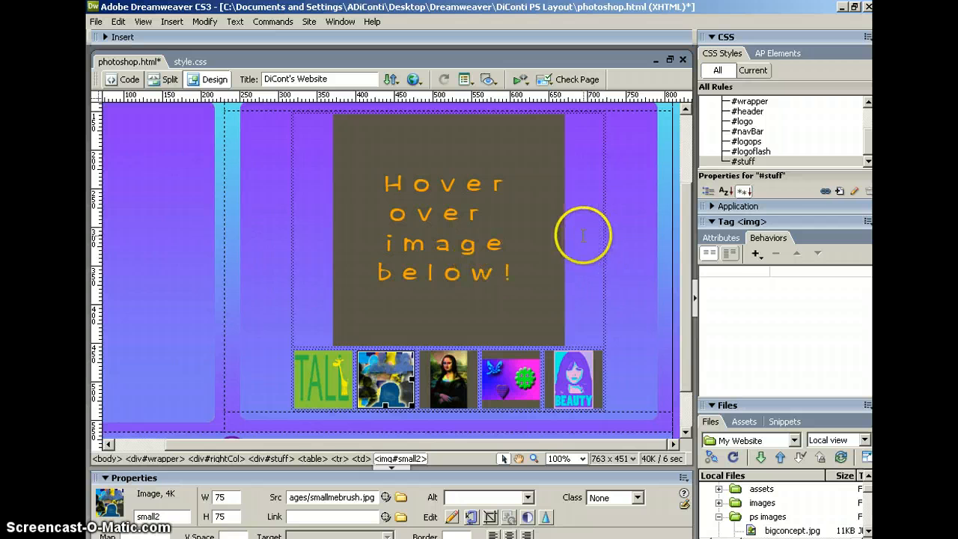
left_click(756, 255)
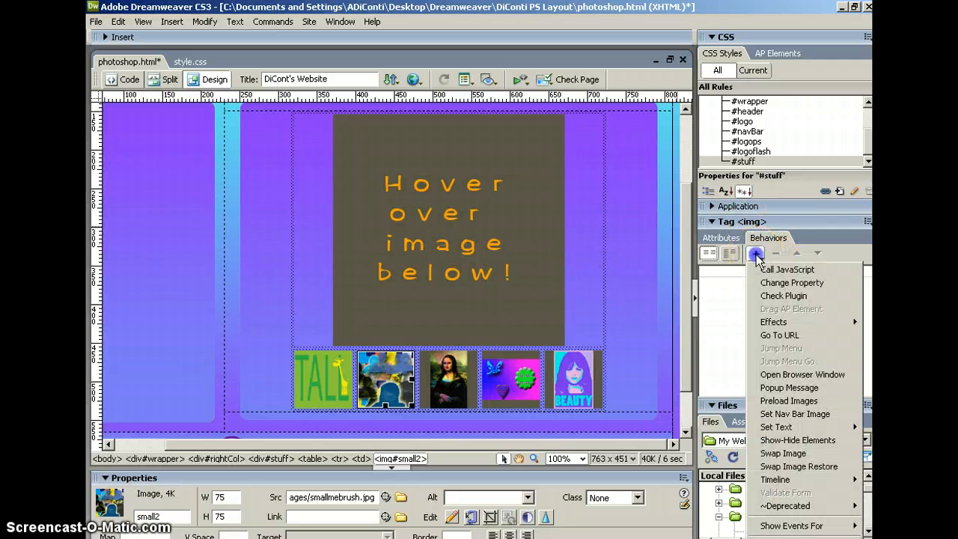
left_click(781, 453)
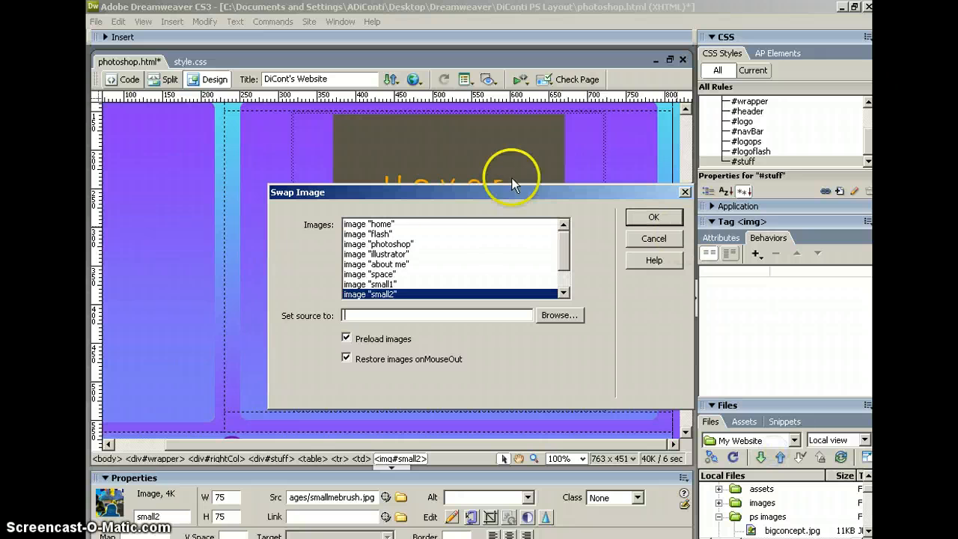
left_click(360, 276)
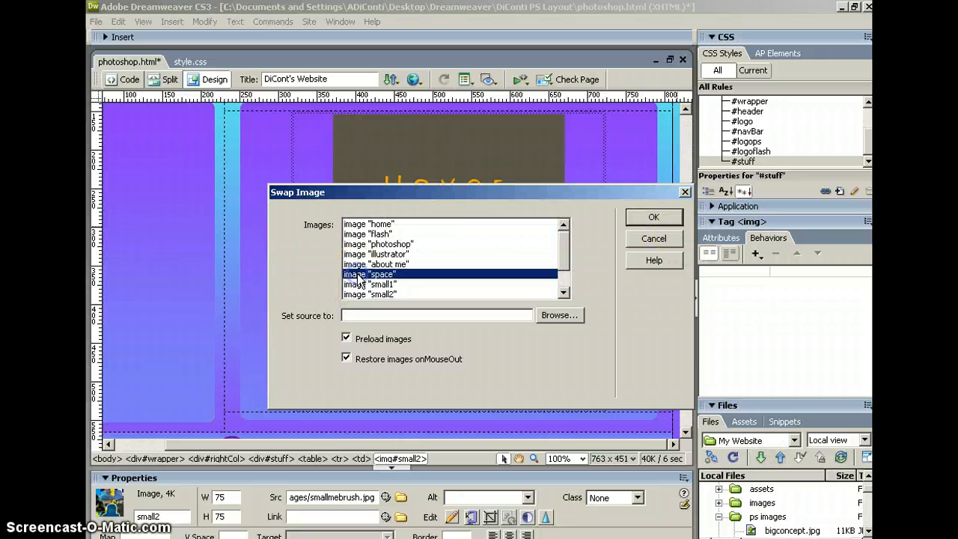
left_click(560, 315)
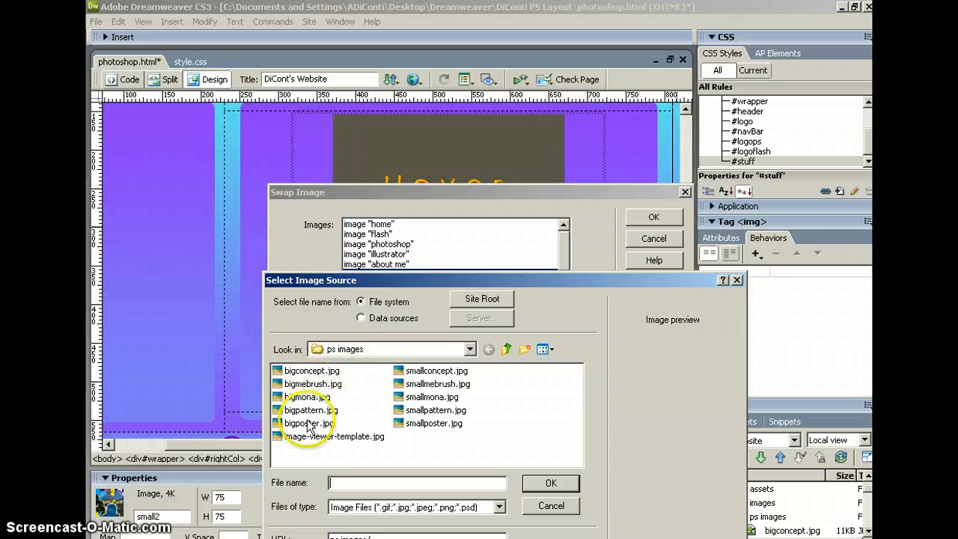
left_click(308, 384)
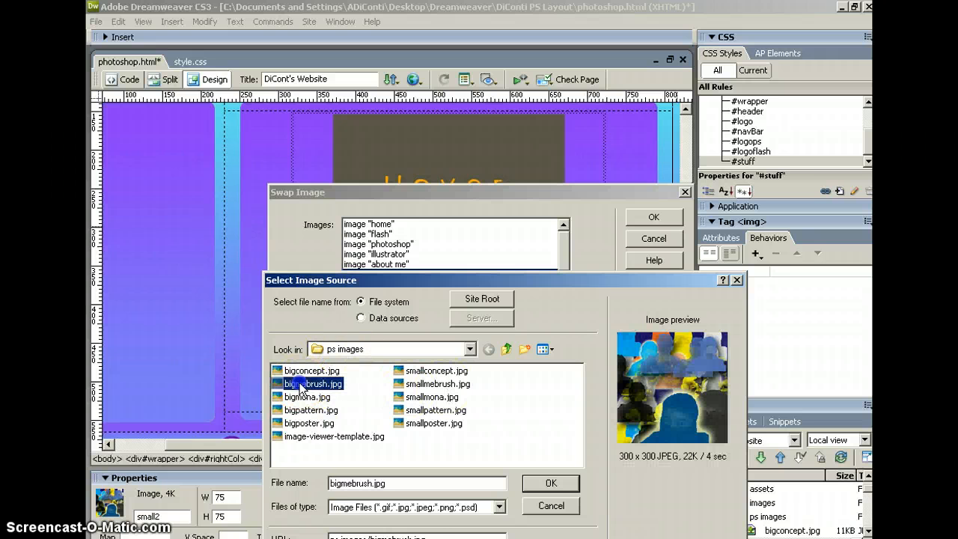
left_click(553, 484)
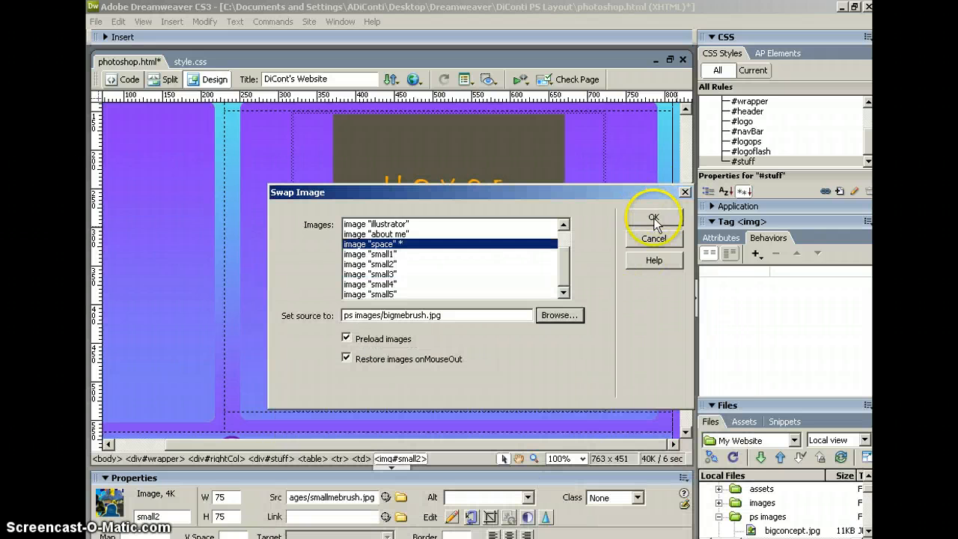
left_click(653, 218)
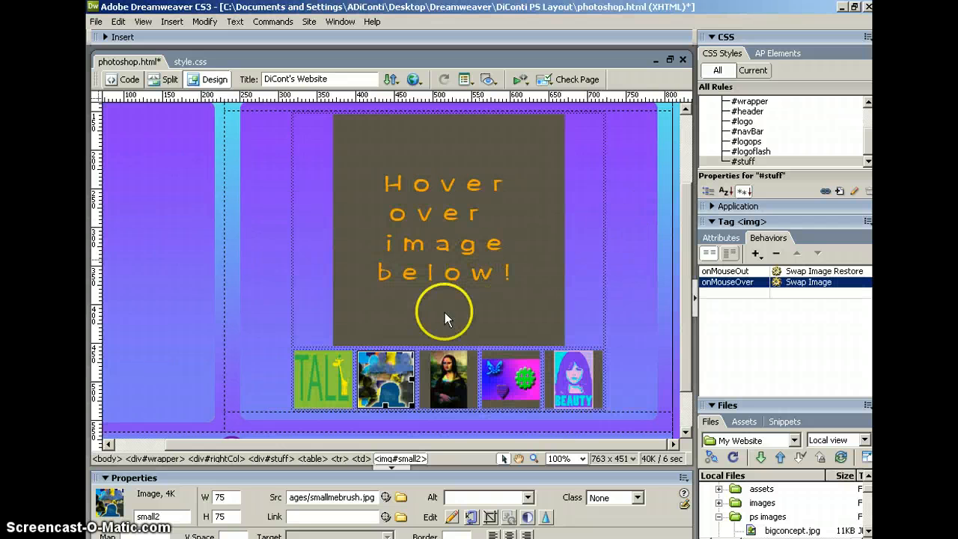
Add a Swap Image behavior to the small3 Mona Lisa thumbnail that changes the space image to bigmona.jpg
left_click(445, 363)
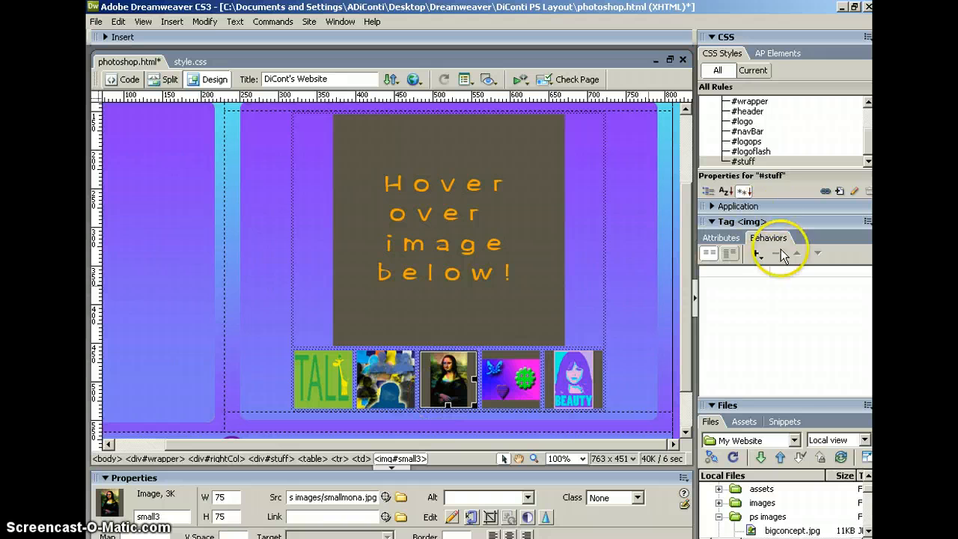
left_click(756, 254)
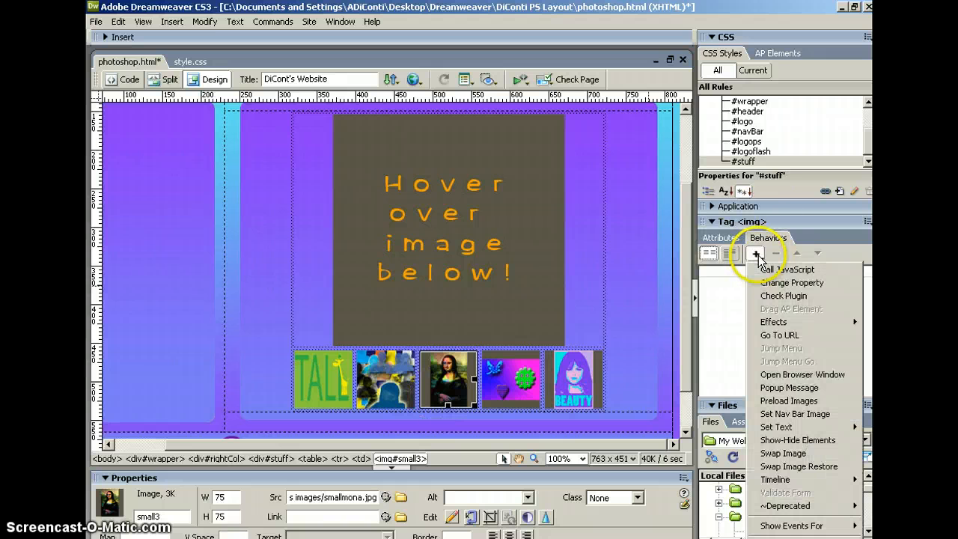
left_click(779, 453)
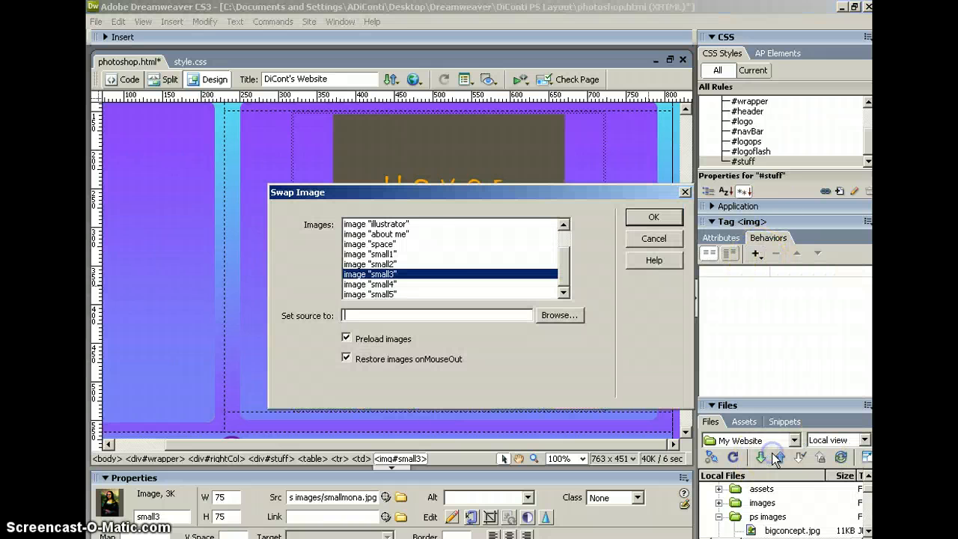
left_click(571, 317)
left_click(558, 507)
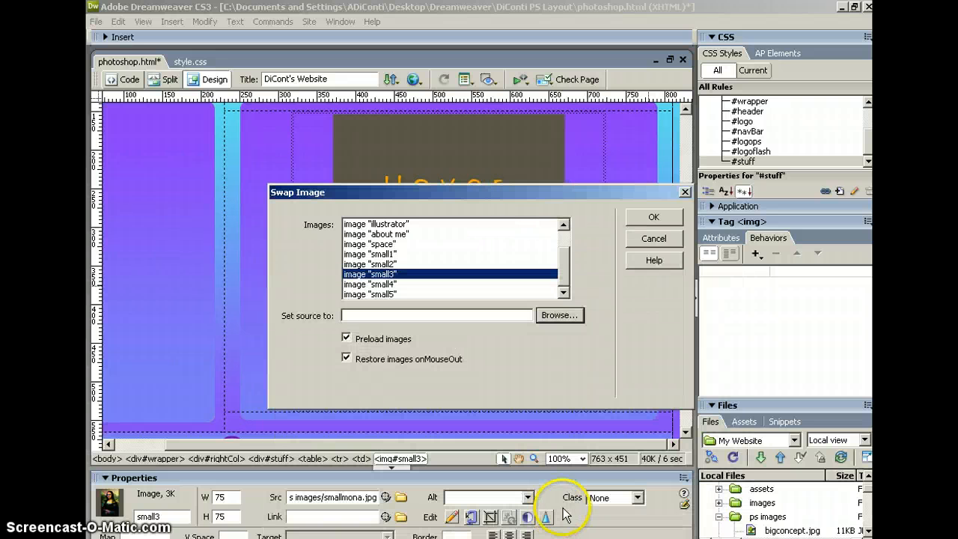
left_click(362, 244)
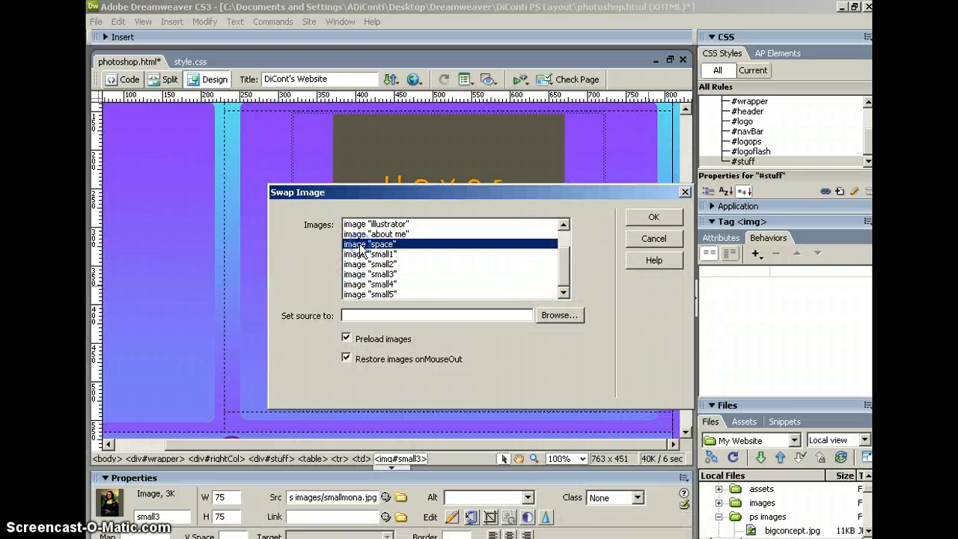
left_click(554, 315)
left_click(307, 397)
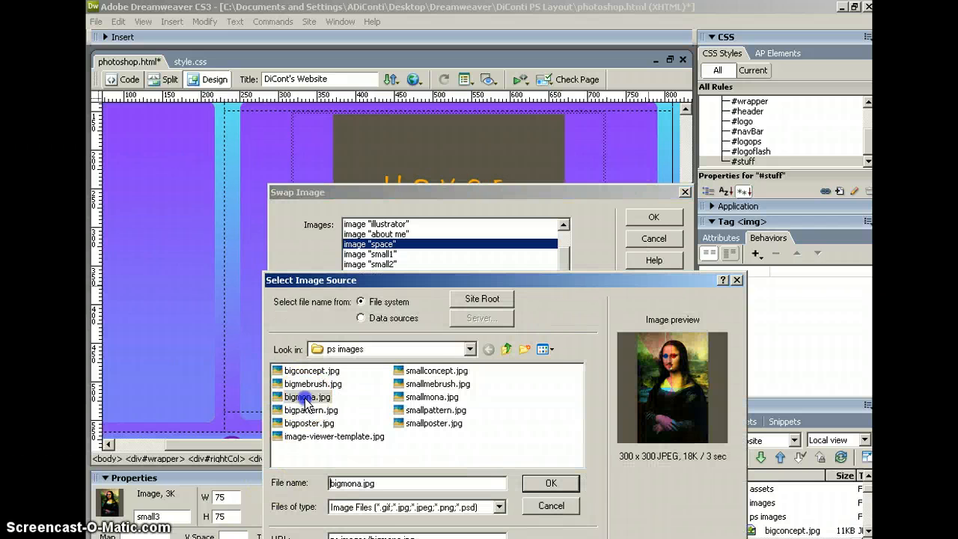
left_click(548, 484)
left_click(652, 218)
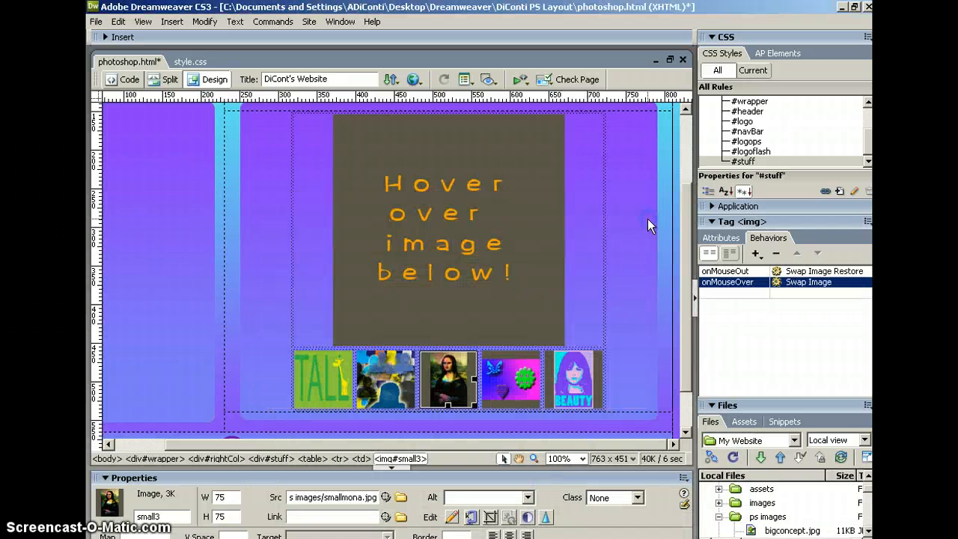
Add a Swap Image behavior to the small4 pattern thumbnail that changes the space image to bigpattern.jpg
left_click(506, 395)
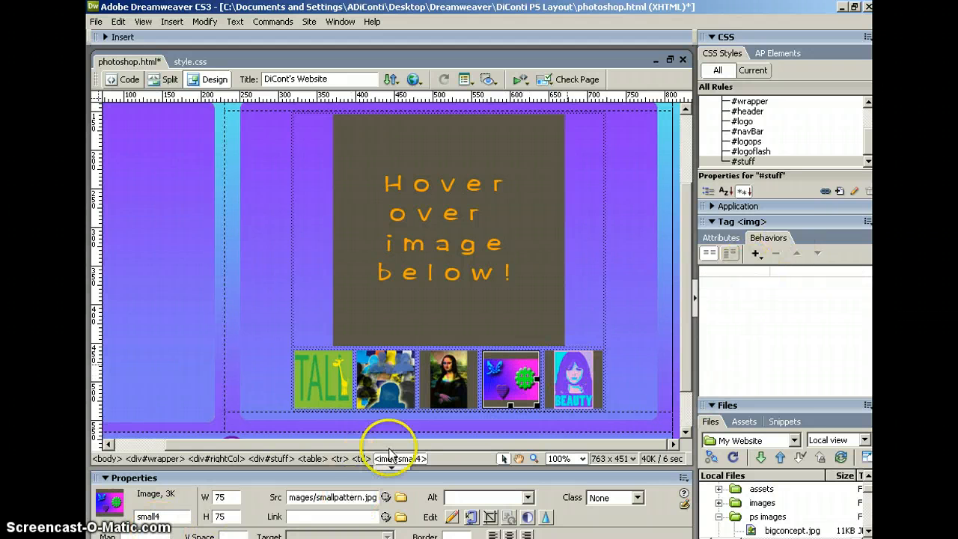
left_click(756, 253)
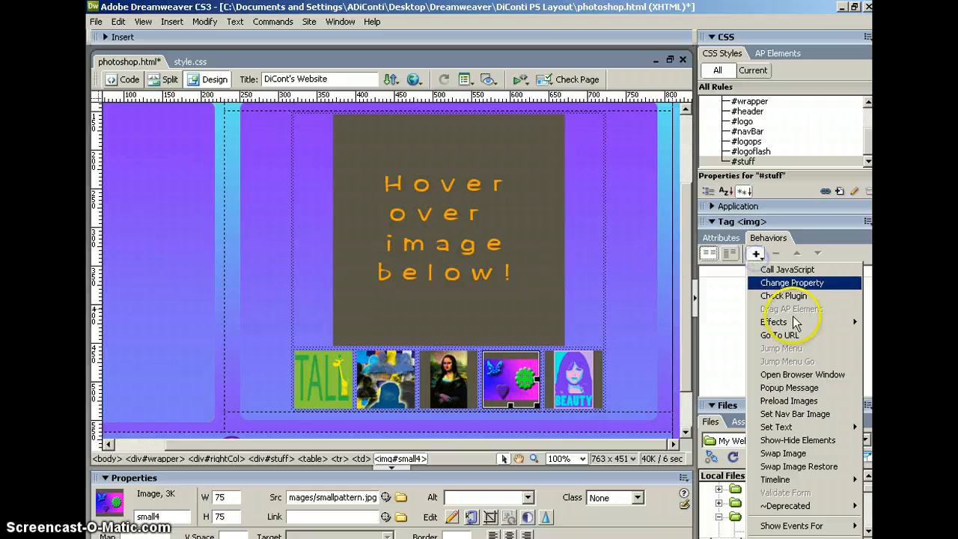
left_click(780, 453)
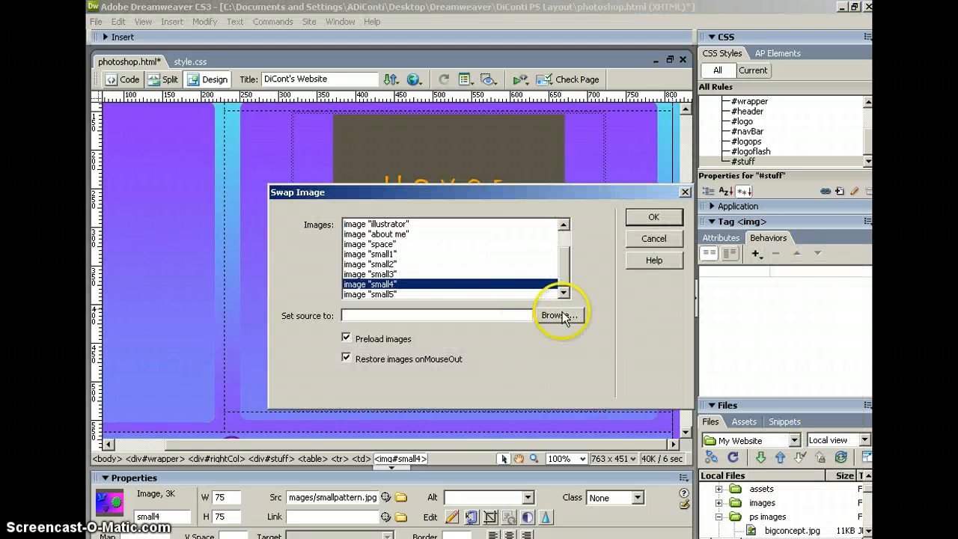
left_click(383, 244)
left_click(560, 315)
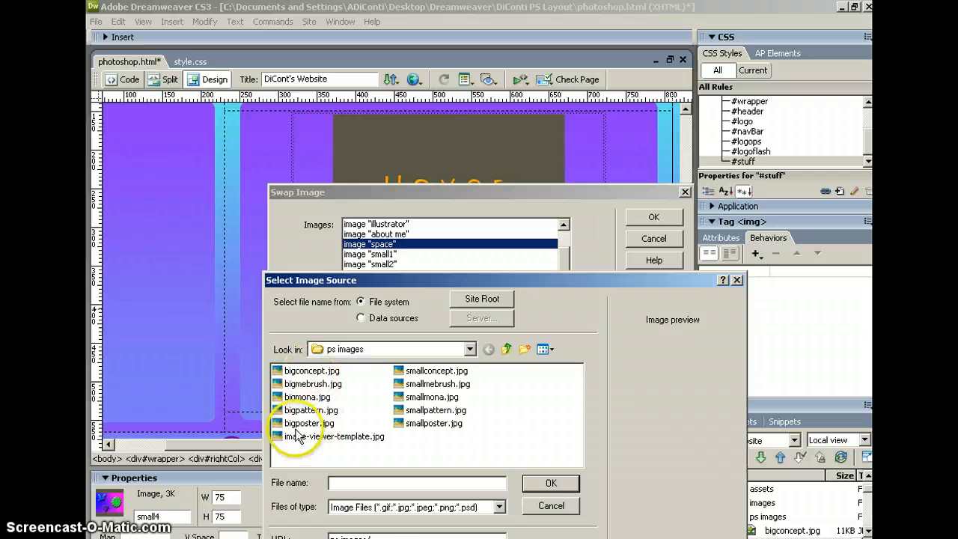
left_click(310, 410)
left_click(551, 483)
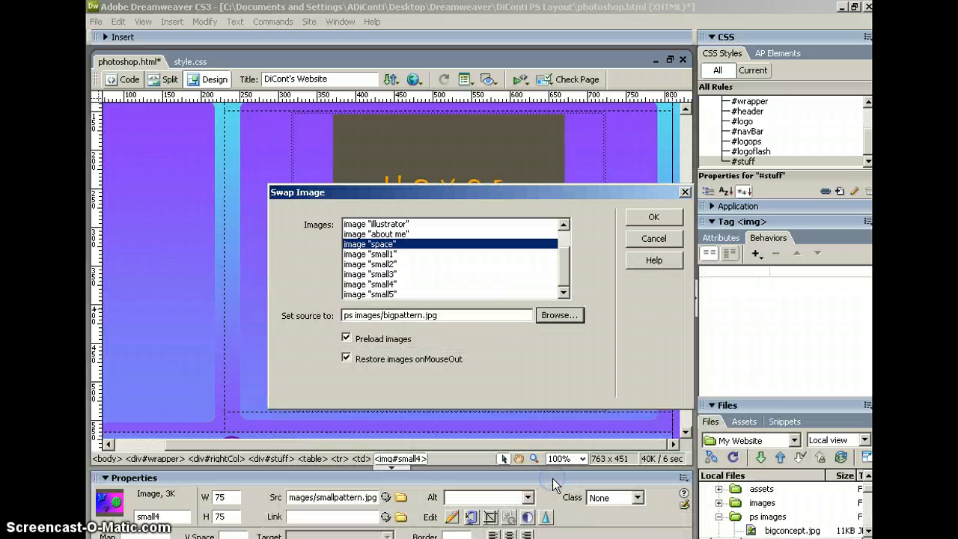
left_click(638, 222)
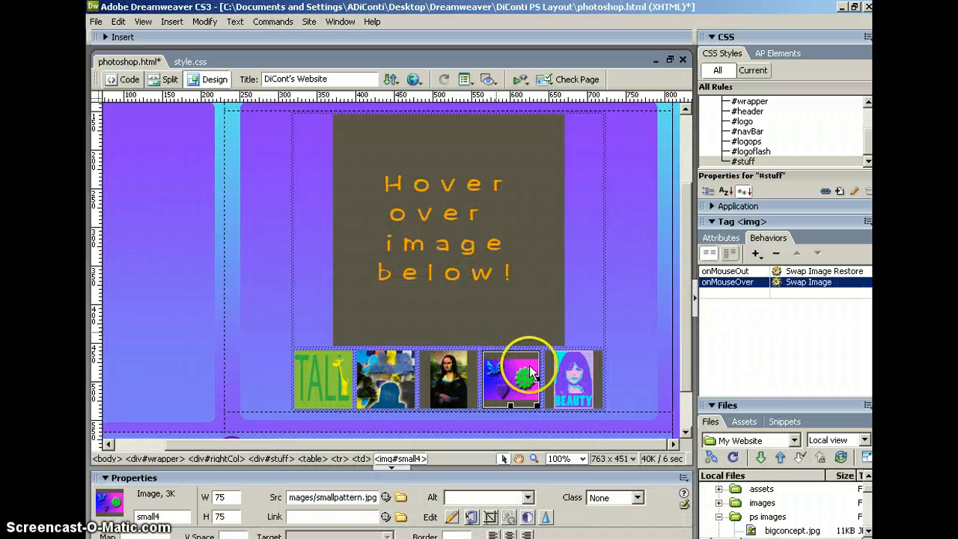
Add a Swap Image behavior to the small5 poster thumbnail that changes the space image to bigposter.jpg
left_click(581, 388)
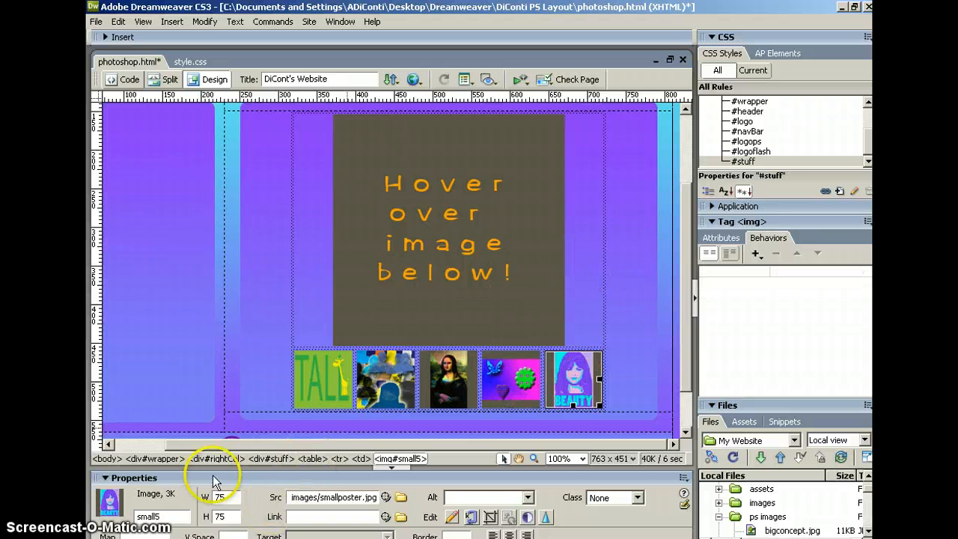
left_click(757, 254)
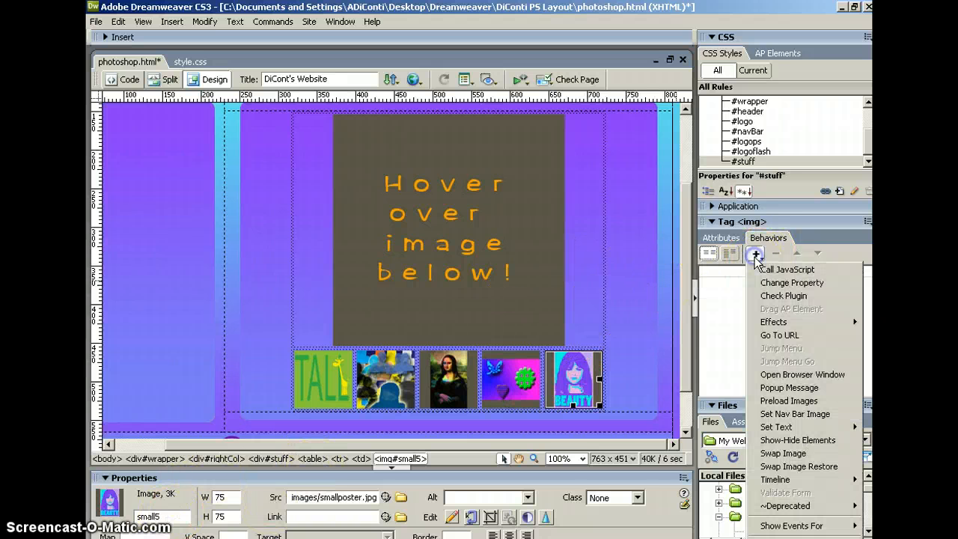
left_click(771, 458)
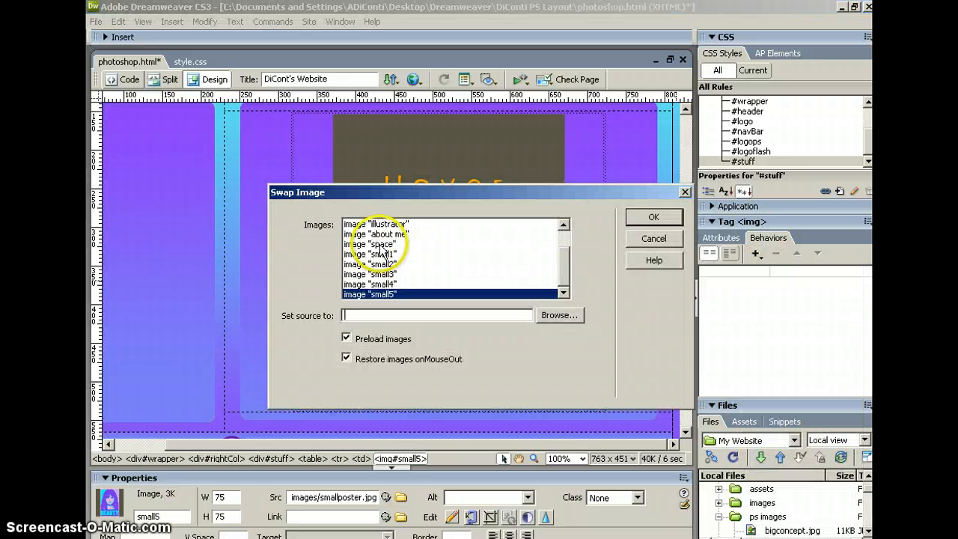
left_click(381, 245)
left_click(562, 316)
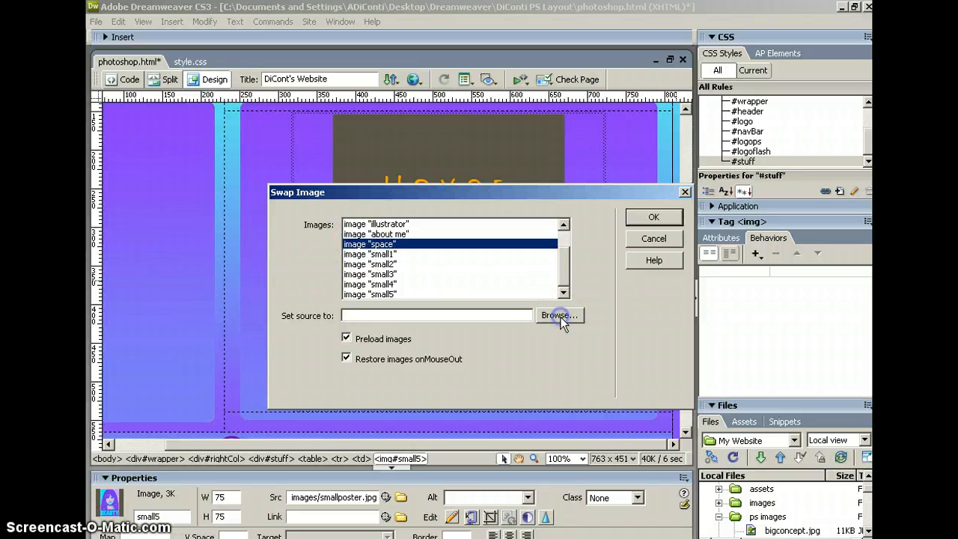
left_click(307, 423)
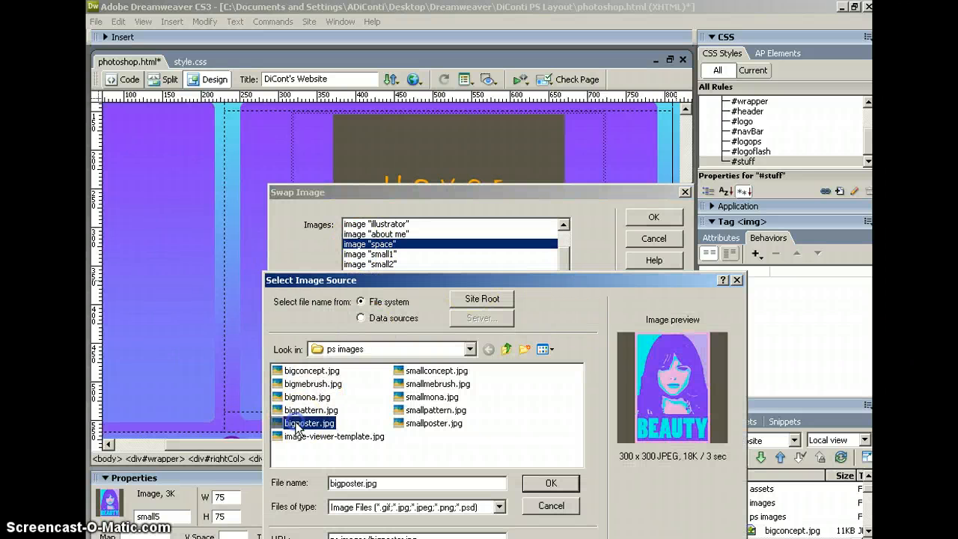
left_click(550, 484)
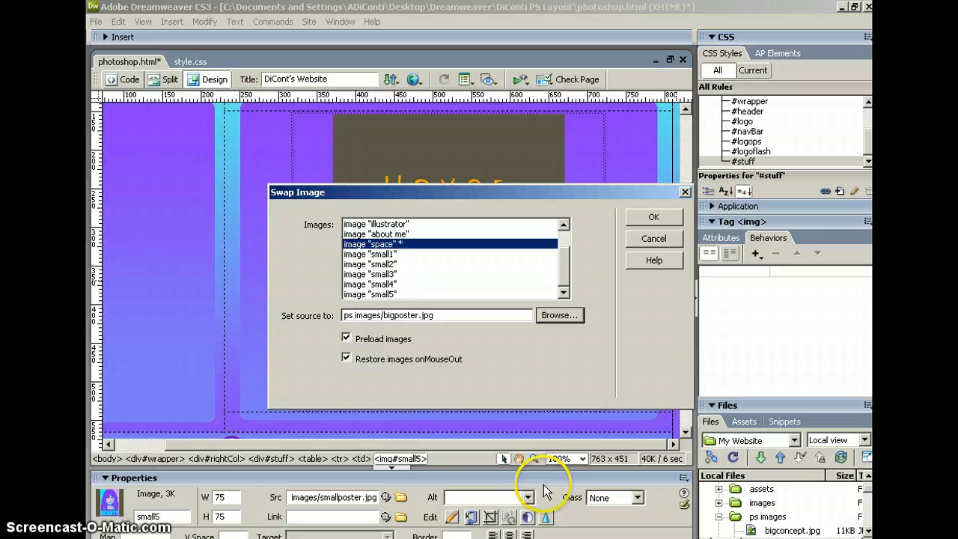
left_click(654, 216)
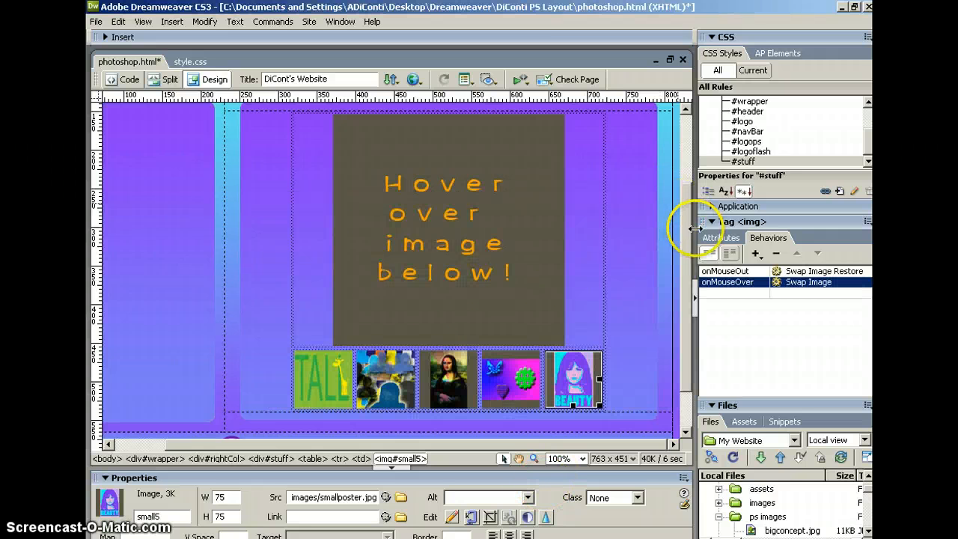
Save all open files and preview photoshop.html in Firefox
left_click(95, 20)
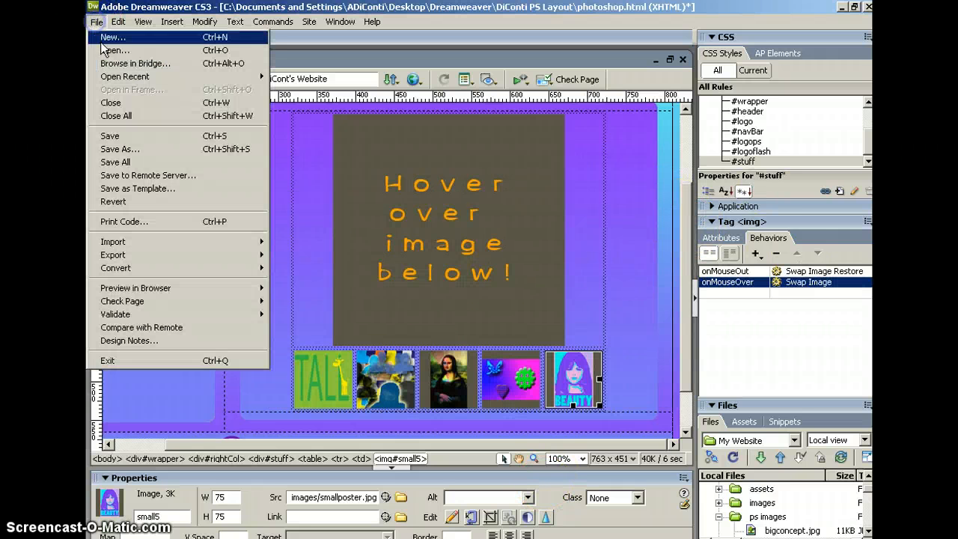
left_click(119, 159)
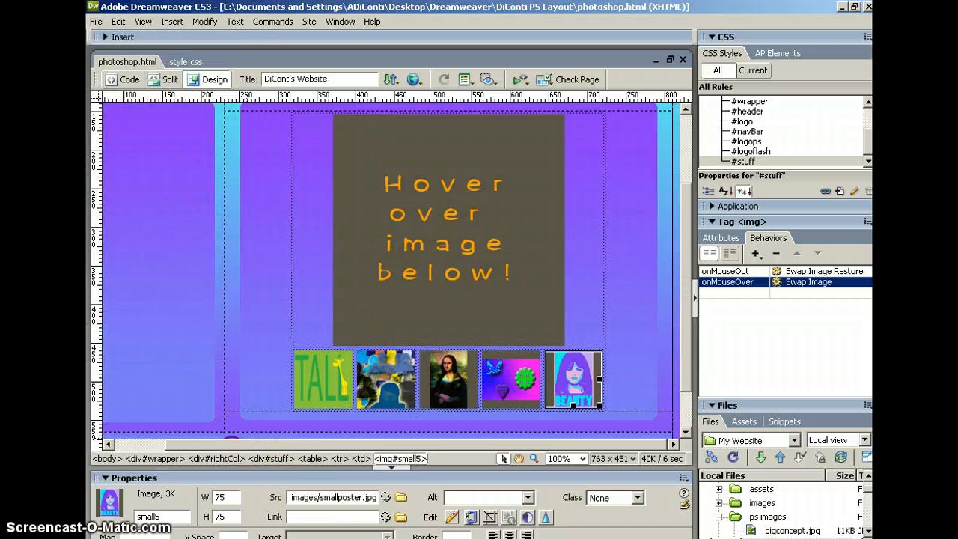
key("F12")
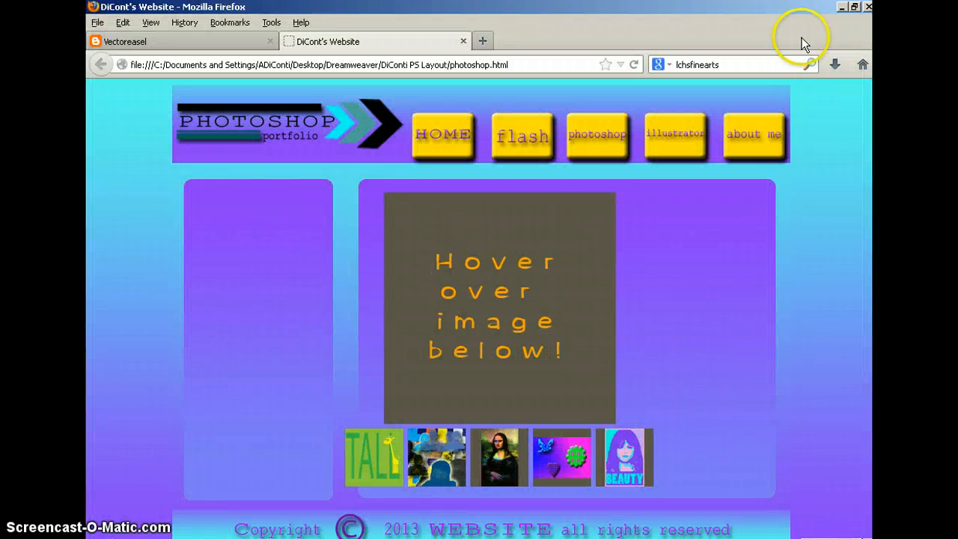
Reload the gallery page and test the image swaps by pointing at the thumbnails below the large placeholder
left_click(632, 64)
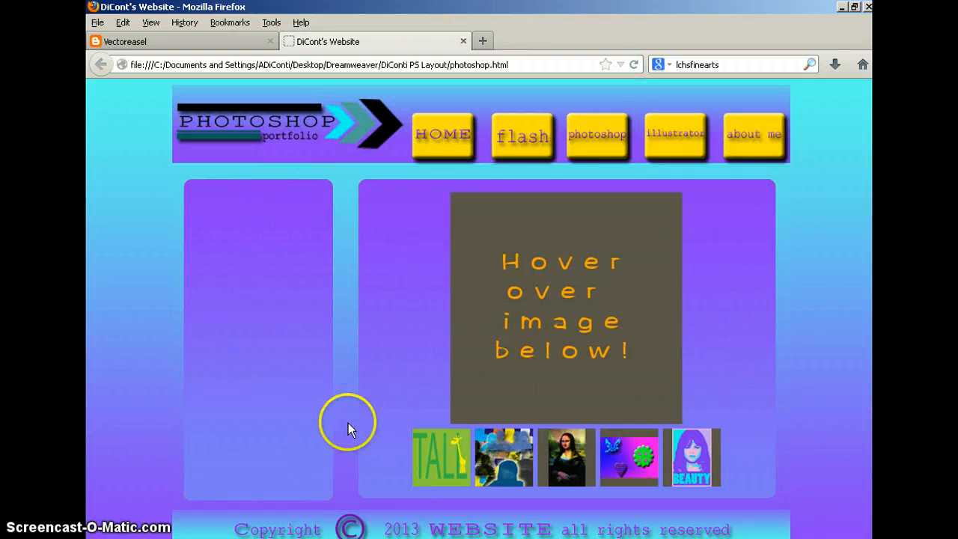
mouse_move(482, 461)
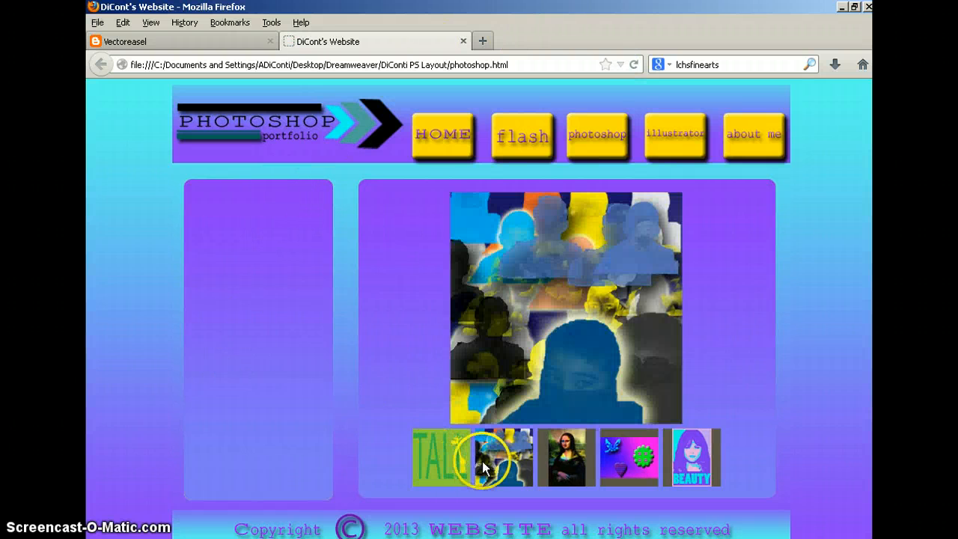
mouse_move(614, 467)
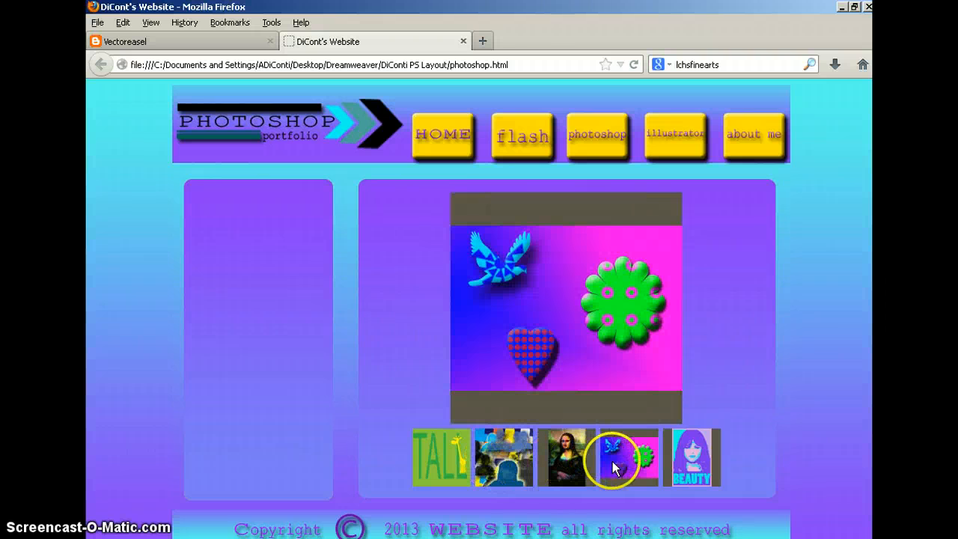
Check the image swaps of the poster, TALL giraffe and silhouette thumbnails in the gallery
mouse_move(693, 467)
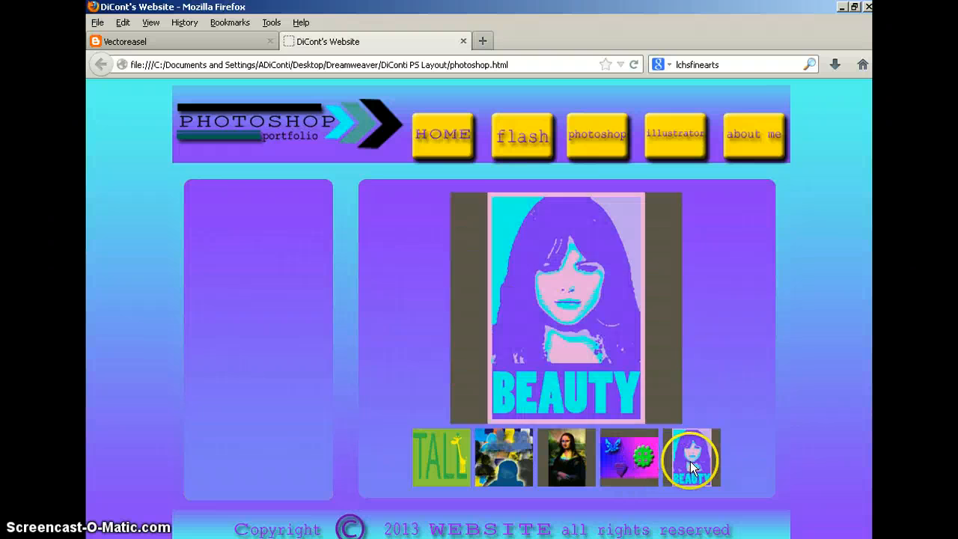
mouse_move(429, 450)
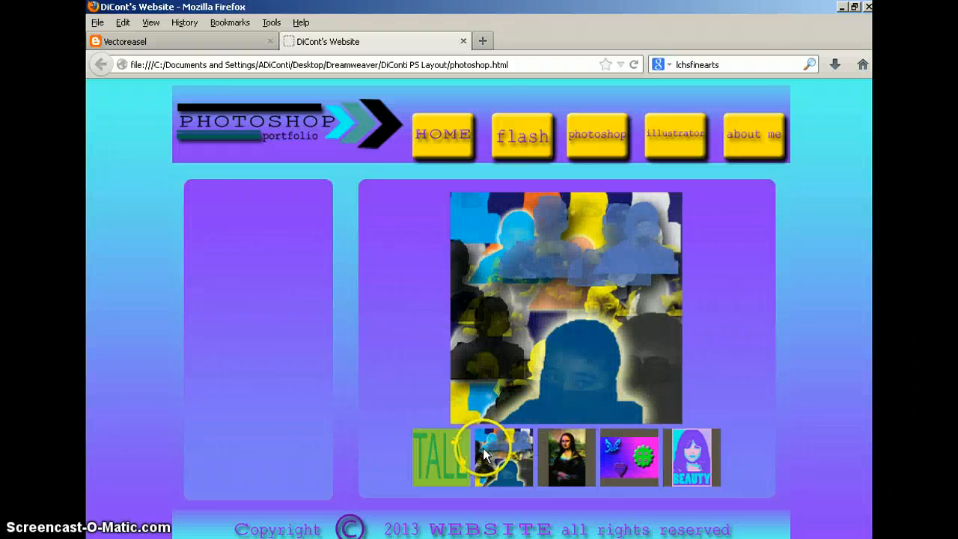
left_click(466, 459)
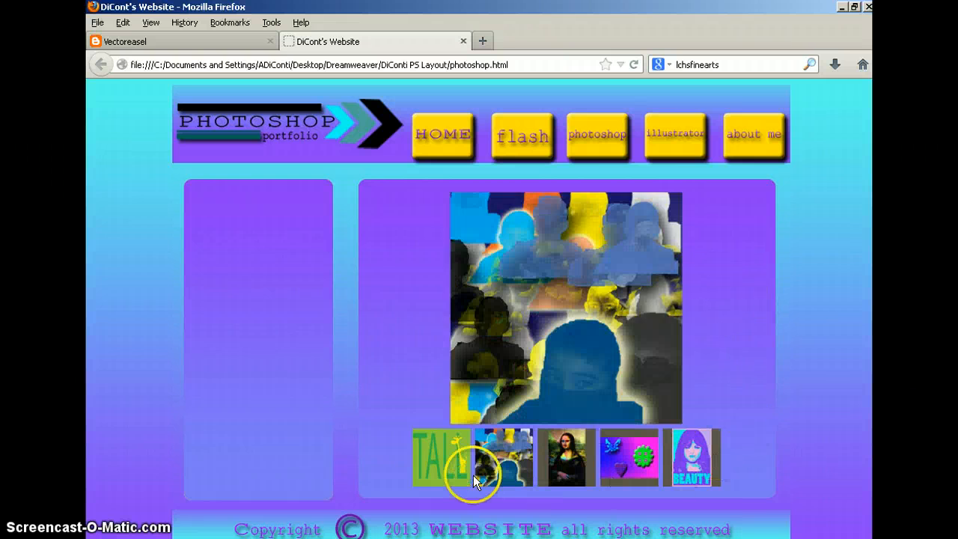
mouse_move(673, 451)
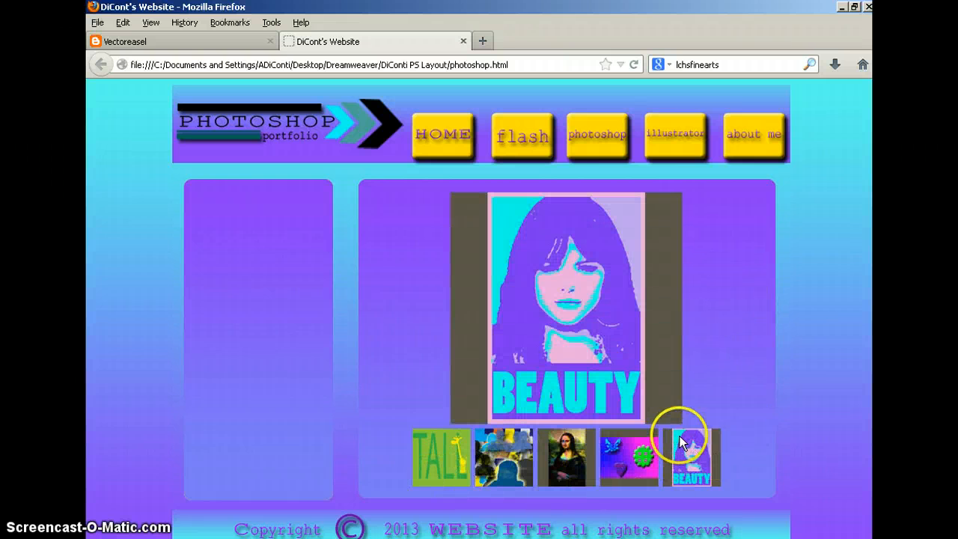
Test the site navigation by visiting the Home, Flash and Photoshop pages and trying the Illustrator and About Me links
left_click(446, 139)
left_click(521, 139)
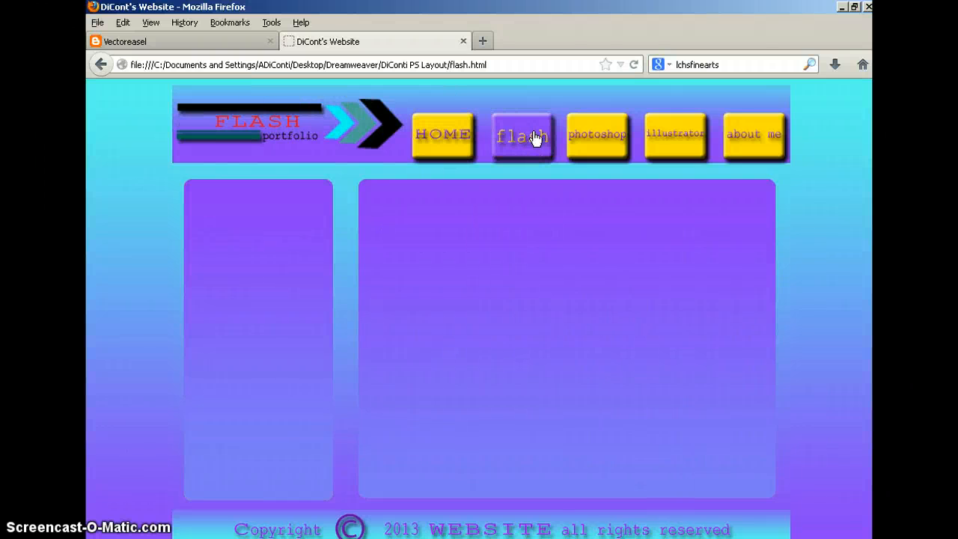
left_click(588, 133)
left_click(530, 135)
left_click(437, 144)
left_click(507, 142)
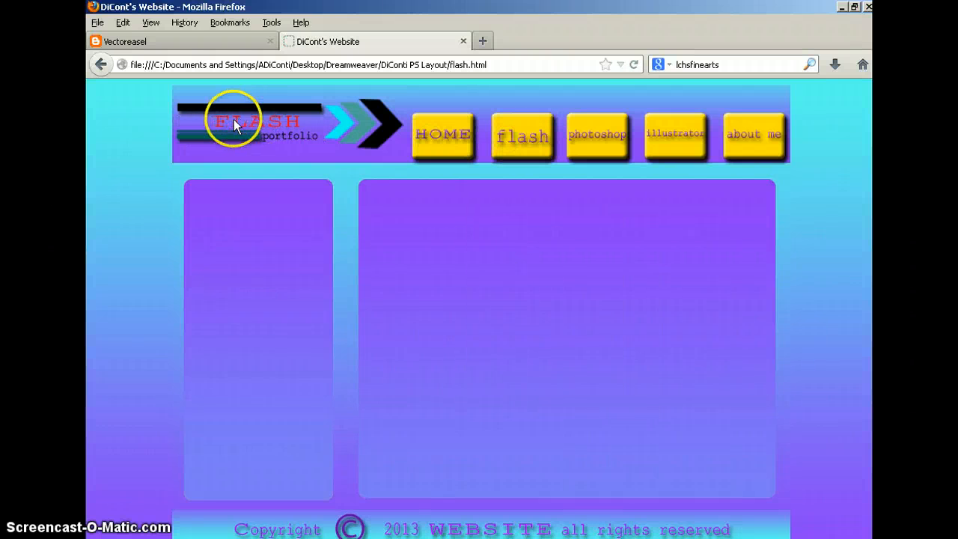
left_click(419, 145)
left_click(496, 142)
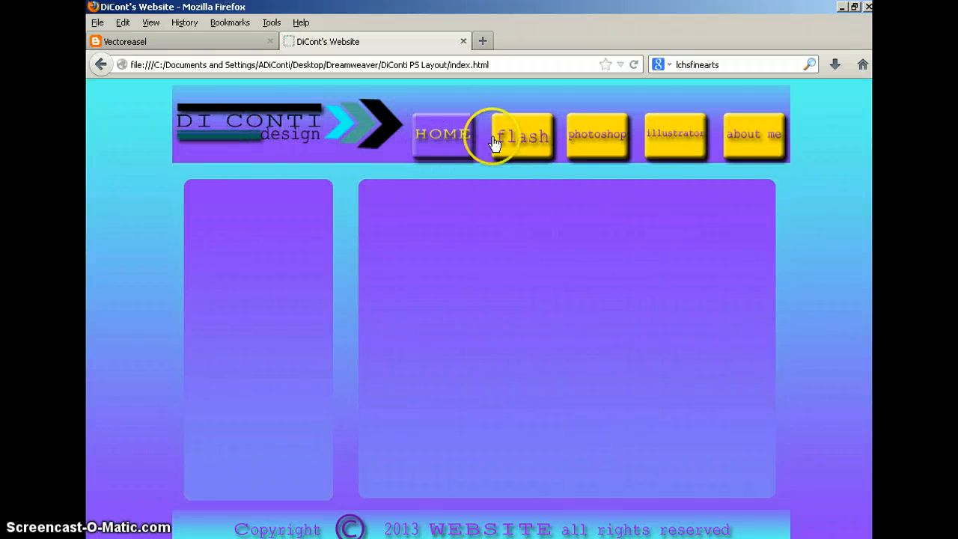
left_click(588, 143)
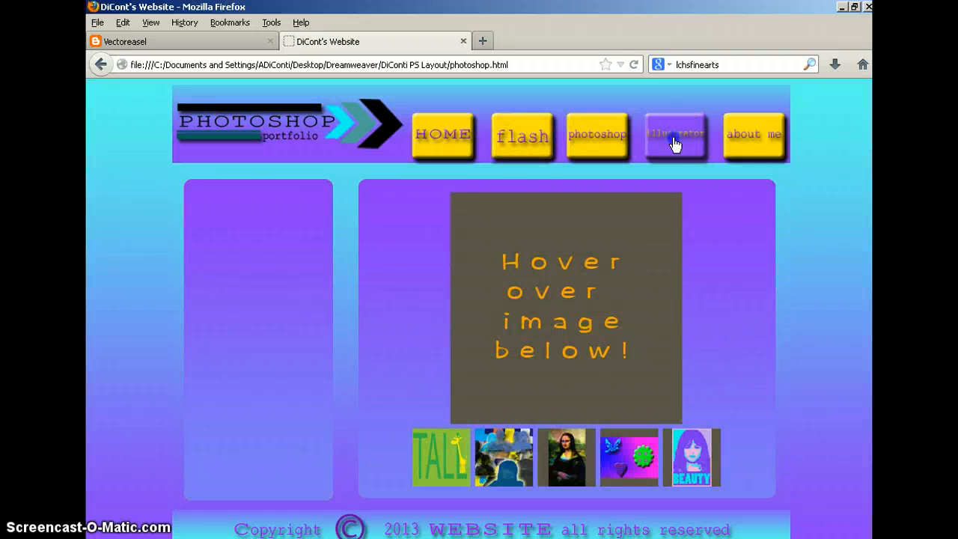
left_click(768, 134)
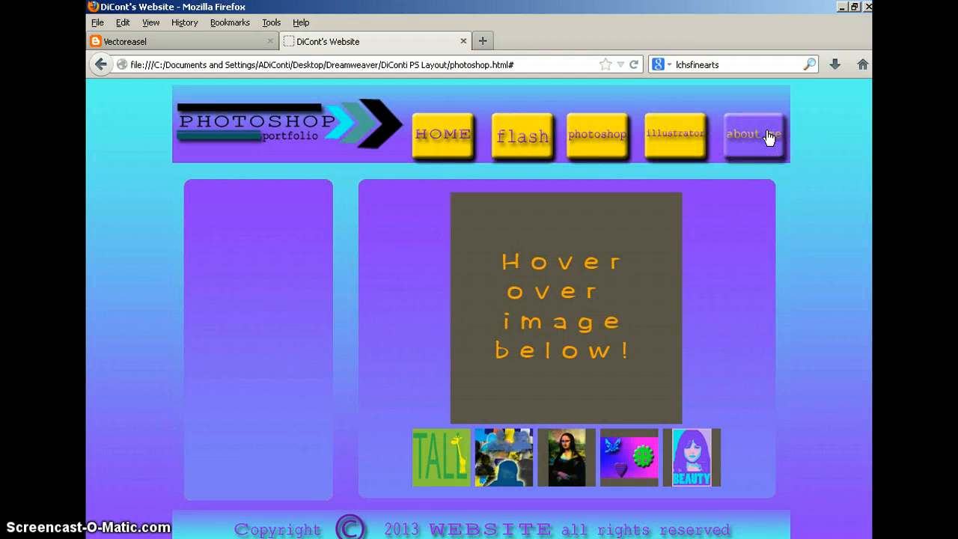
left_click(682, 134)
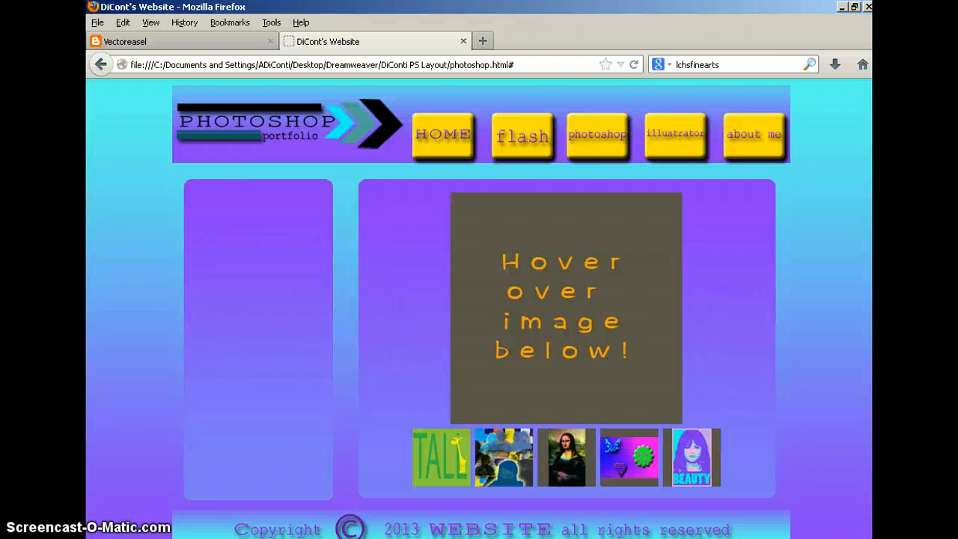
Switch to Photoshop and reposition the image view template2 document window
key("alt+Tab")
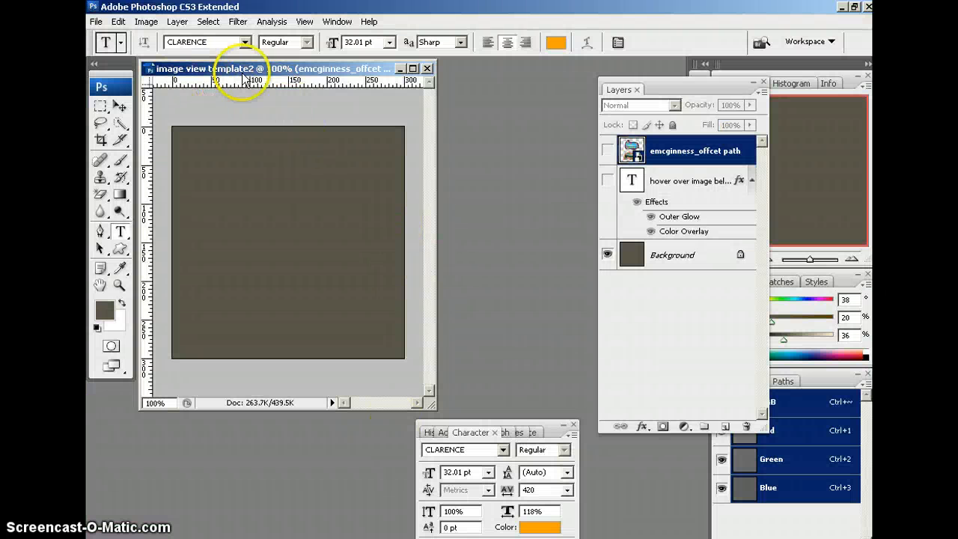
left_click_drag(247, 75, 261, 82)
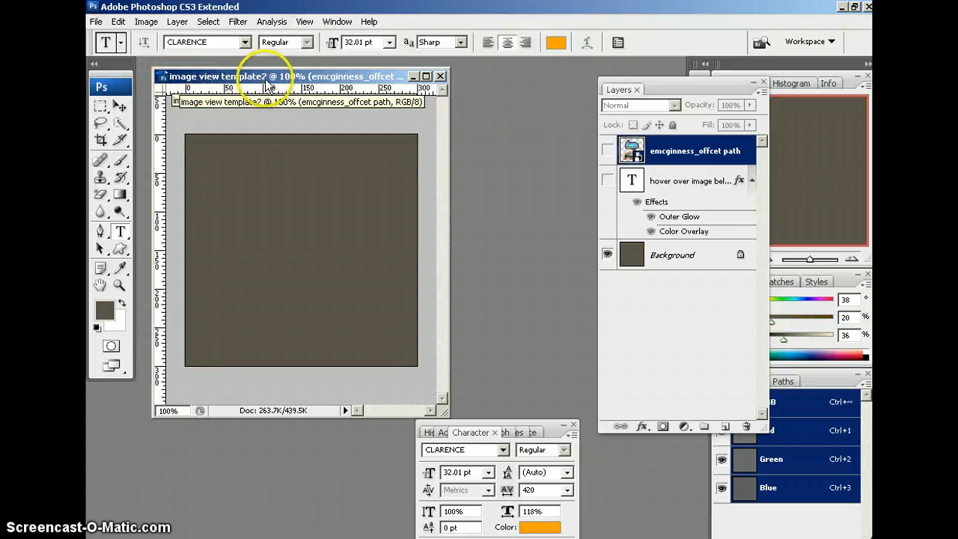
left_click(215, 82)
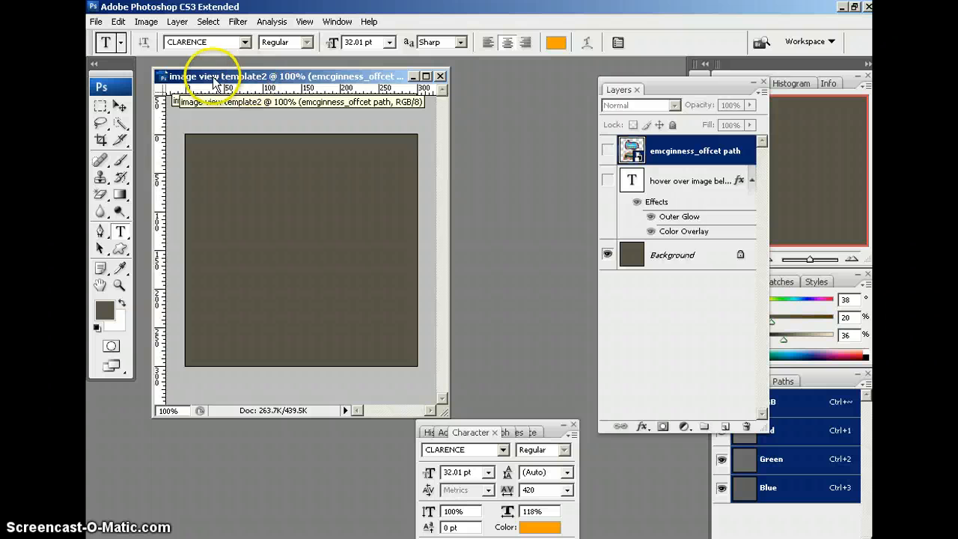
left_click(270, 81)
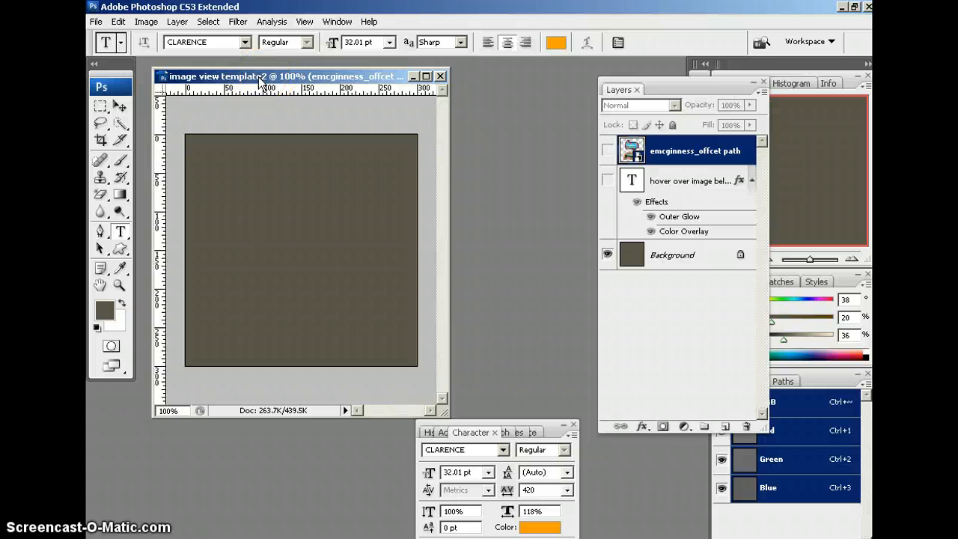
left_click(274, 81)
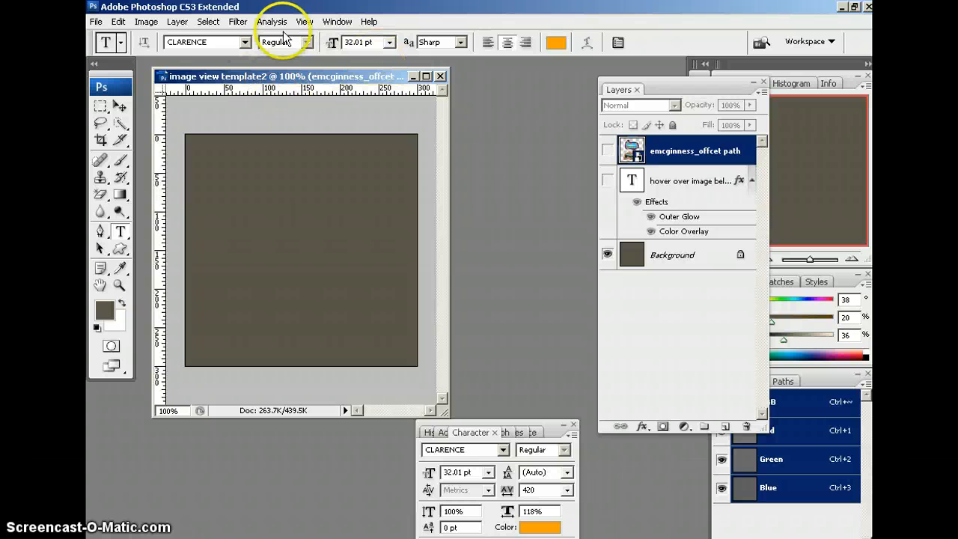
Choose the first .ai file in the Blend Design folder of Illustrator3 for placing into the template
left_click(97, 21)
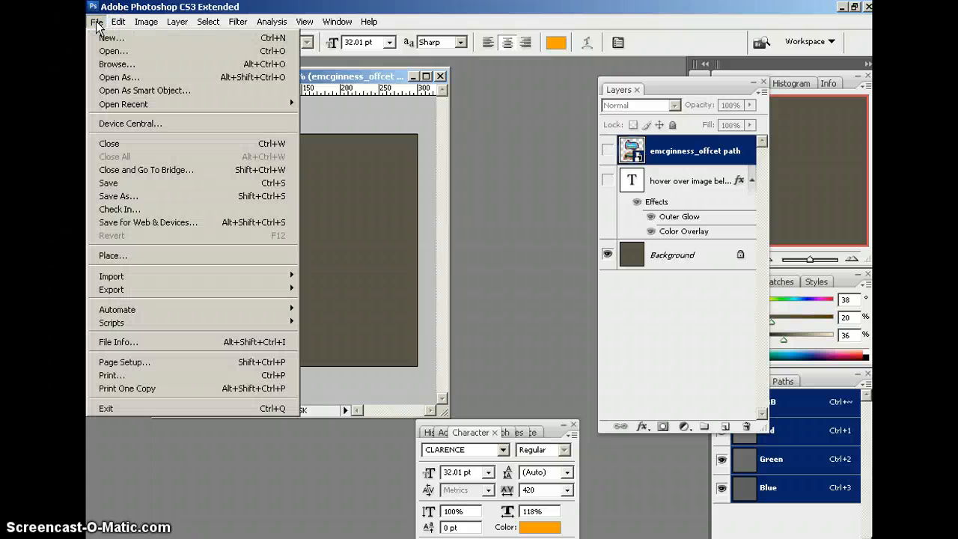
left_click(119, 257)
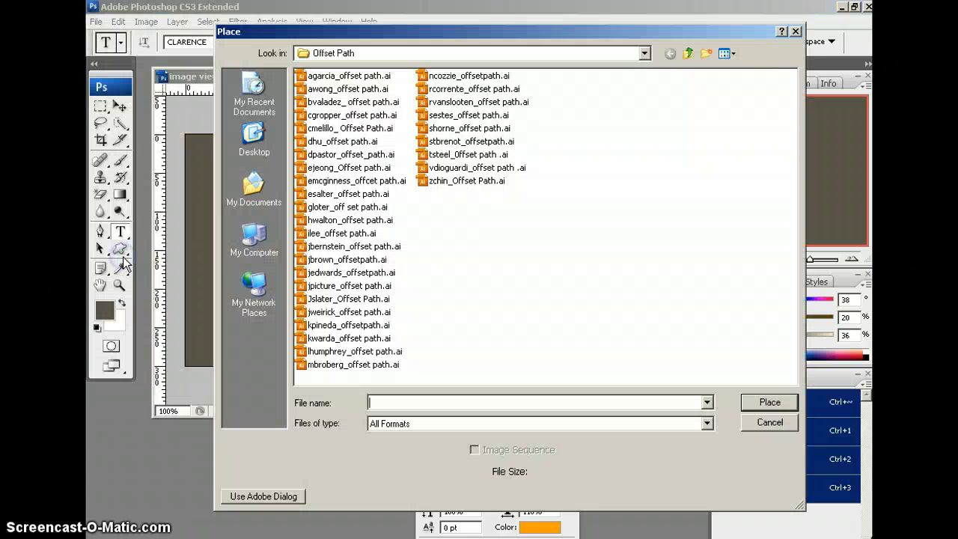
left_click(686, 53)
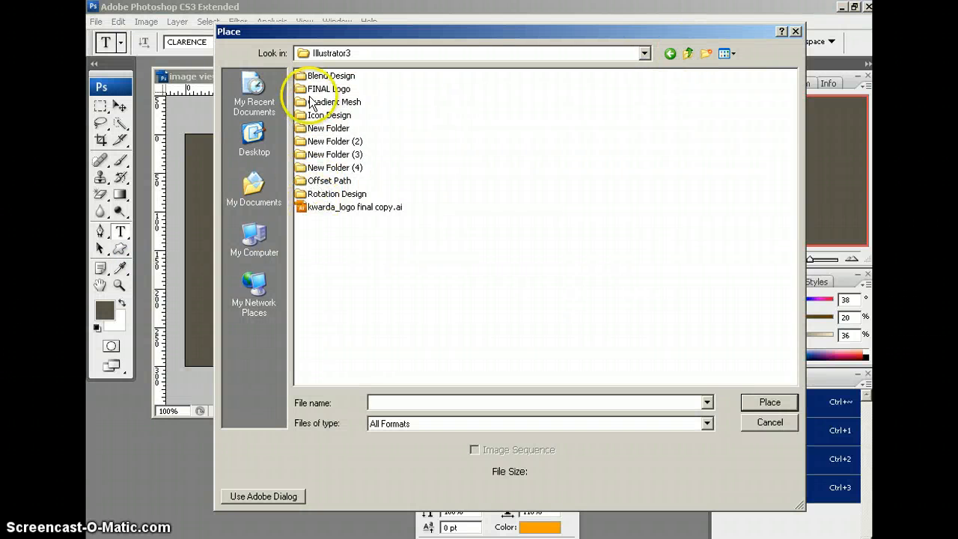
left_click(314, 78)
double_click(314, 78)
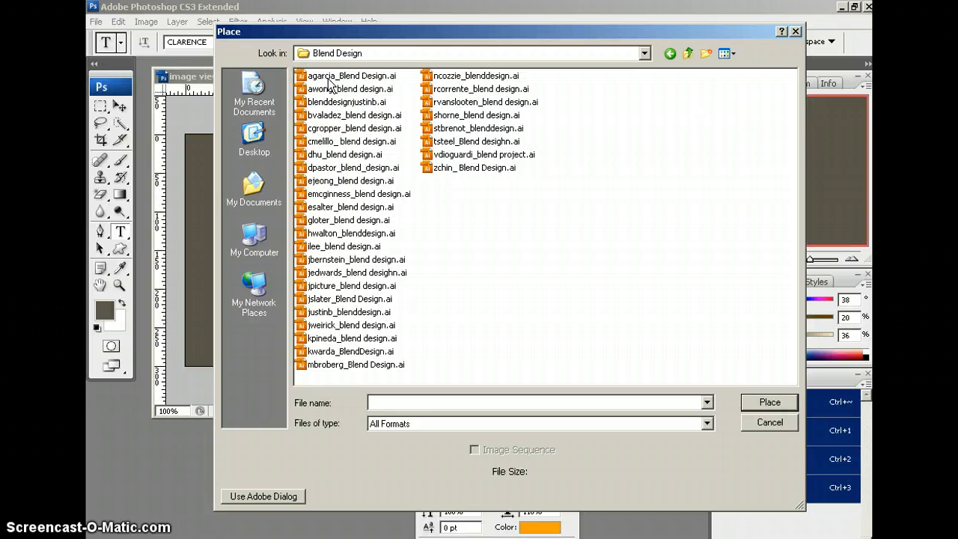
left_click(329, 78)
left_click(775, 399)
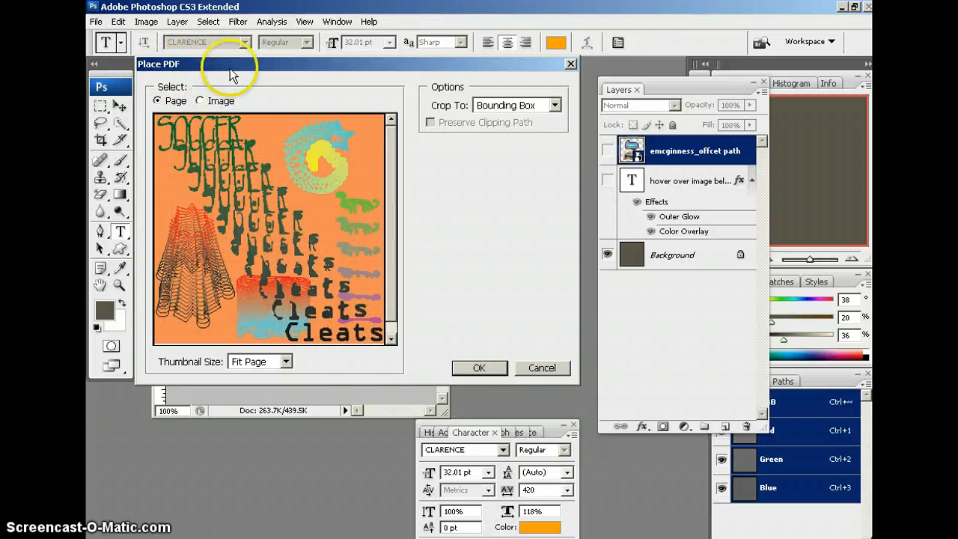
Place the blend artwork as a page cropped to Bounding Box and commit it on the canvas
left_click_drag(245, 68, 216, 75)
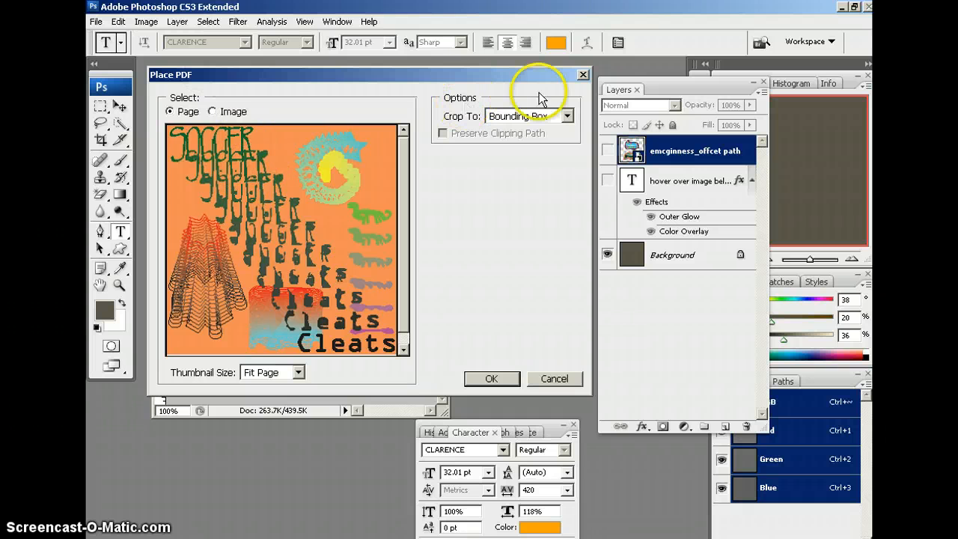
left_click(212, 112)
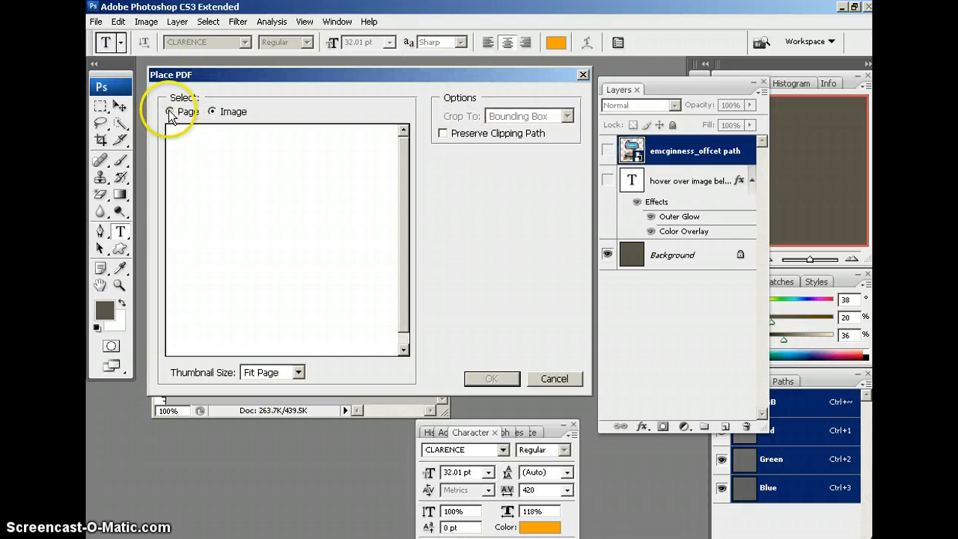
left_click(170, 111)
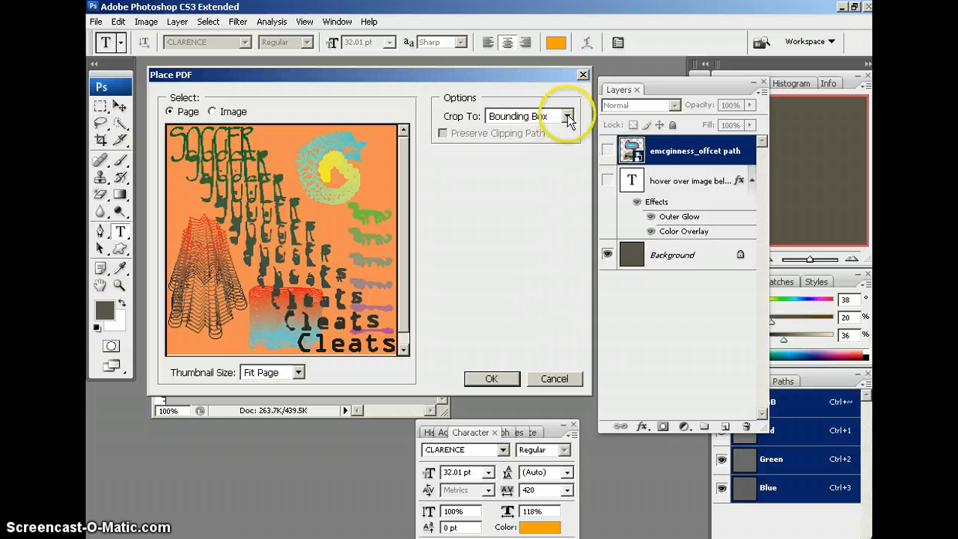
left_click(491, 381)
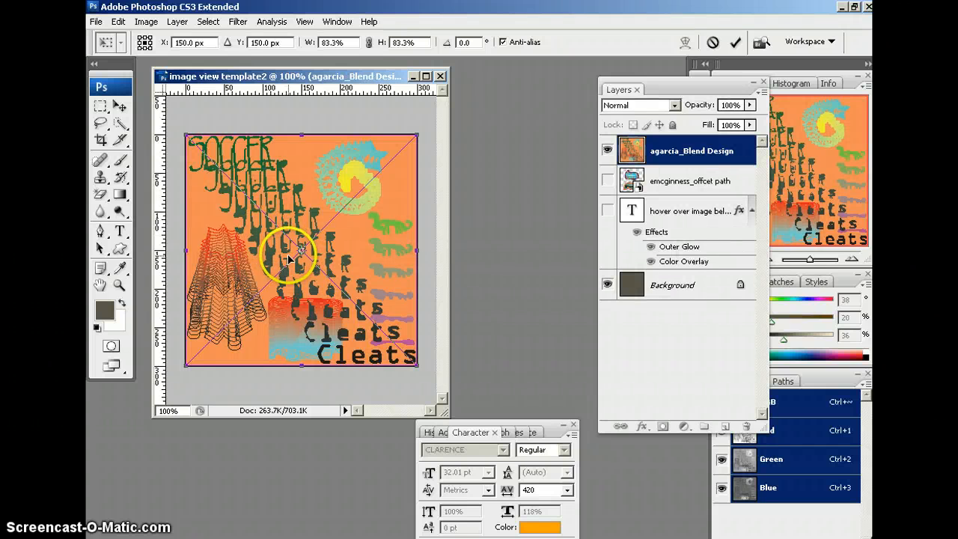
key("Return")
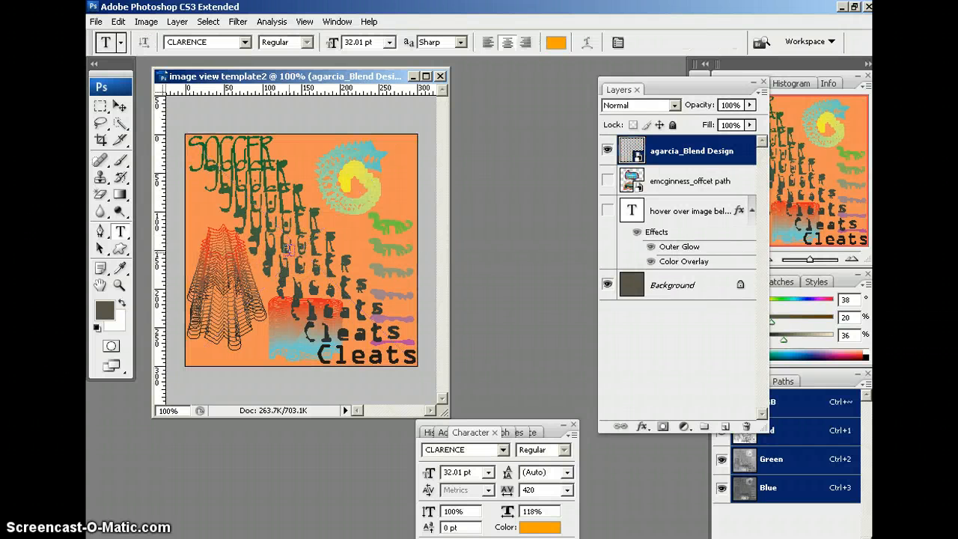
Export the template image for web as JPEG High, choosing the site's ill images folder as the destination
left_click(96, 23)
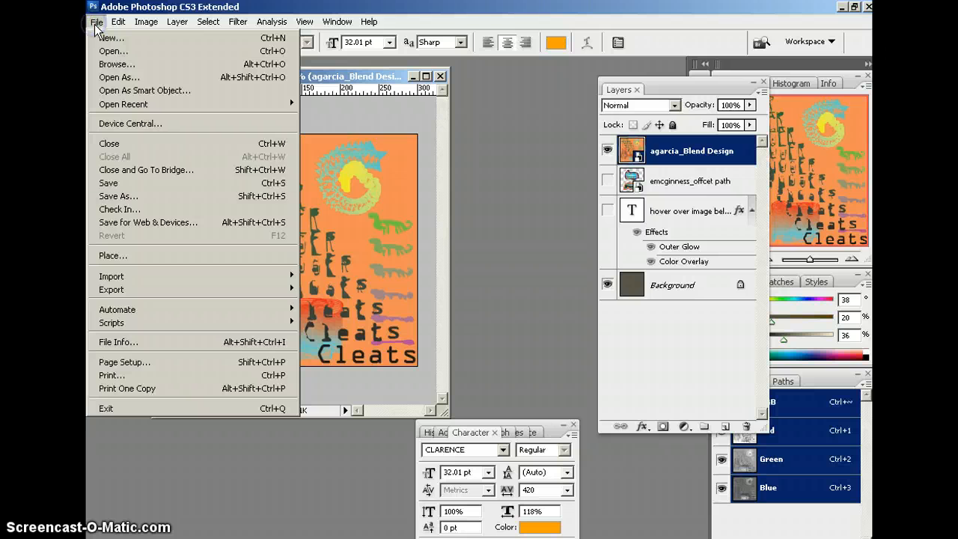
left_click(132, 223)
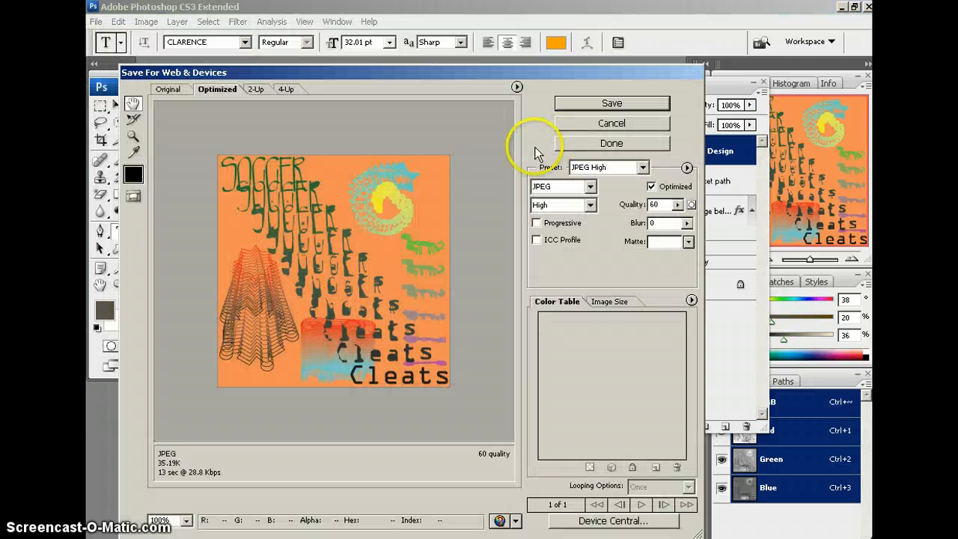
left_click(611, 103)
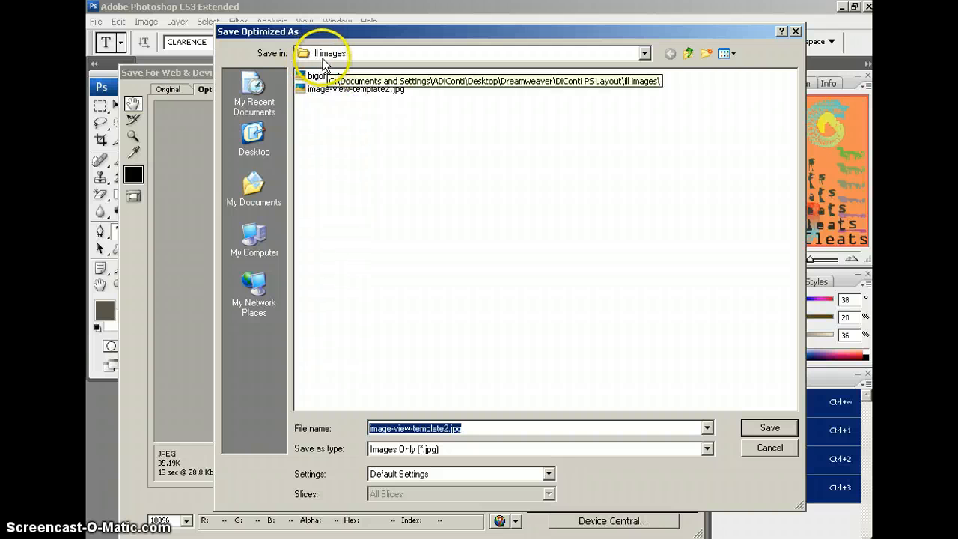
left_click(690, 54)
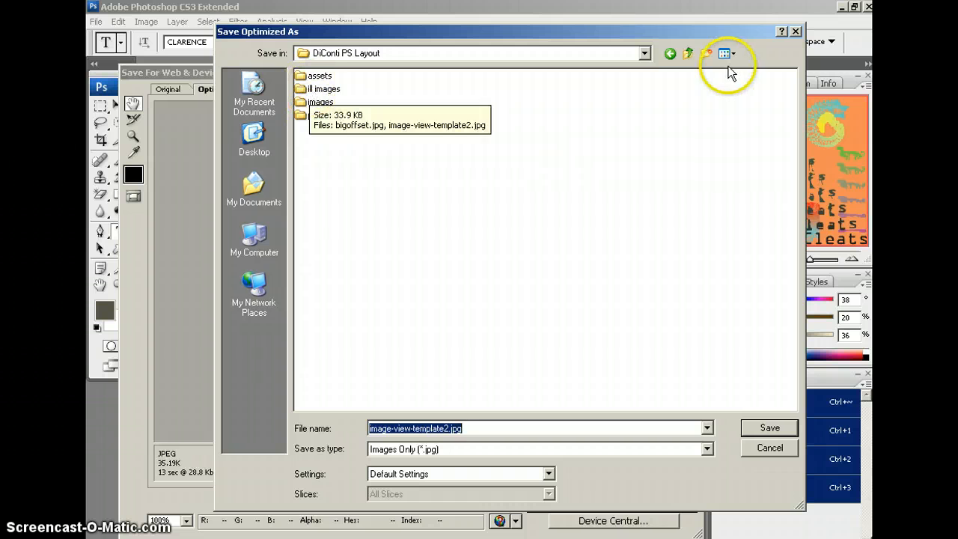
left_click(688, 54)
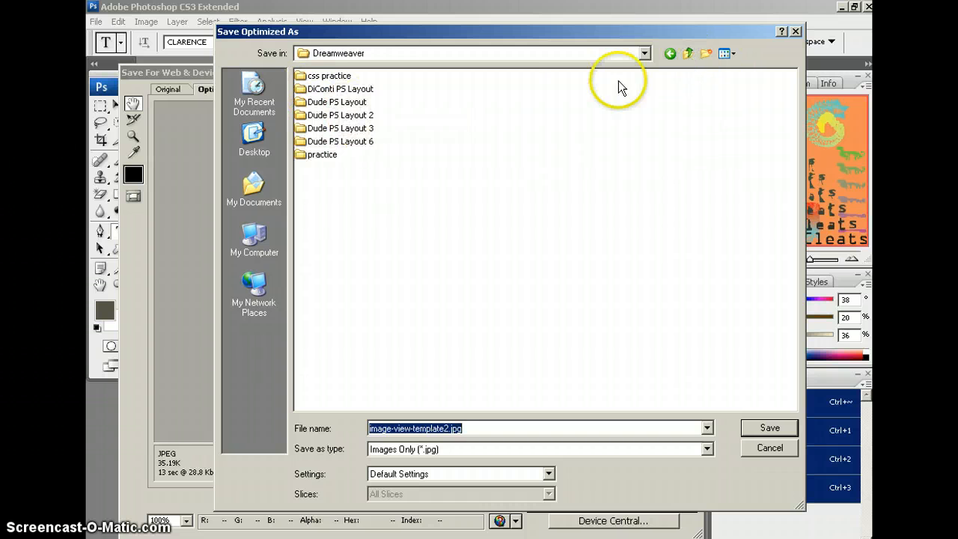
double_click(337, 89)
double_click(318, 89)
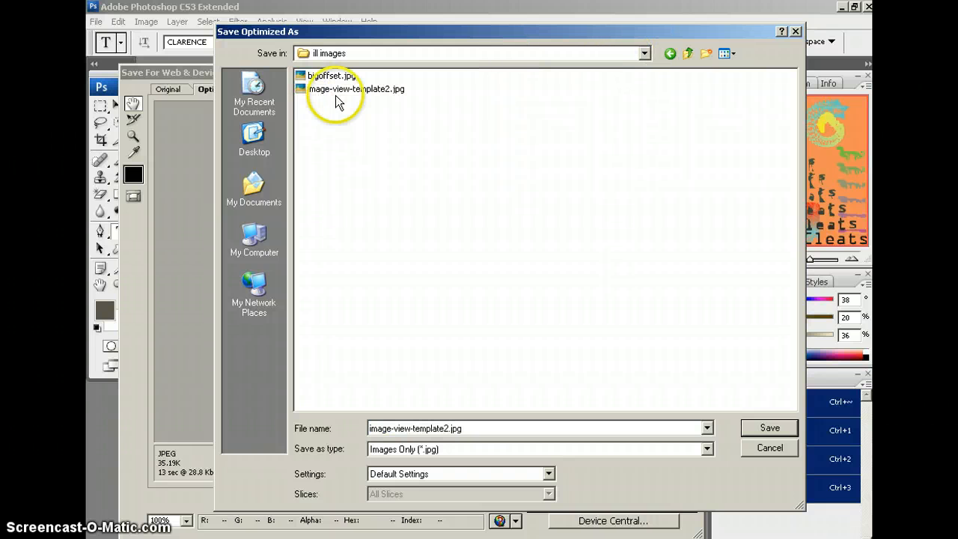
Save the optimized JPEG as bigblend in the ill images folder, and hide the blend design layer in the template
double_click(475, 431)
type("big")
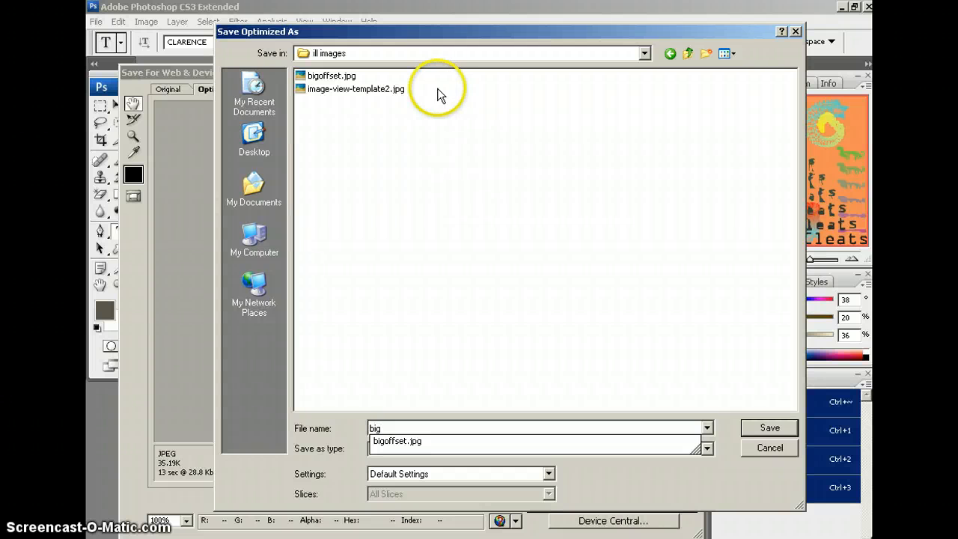
left_click_drag(480, 41, 388, 121)
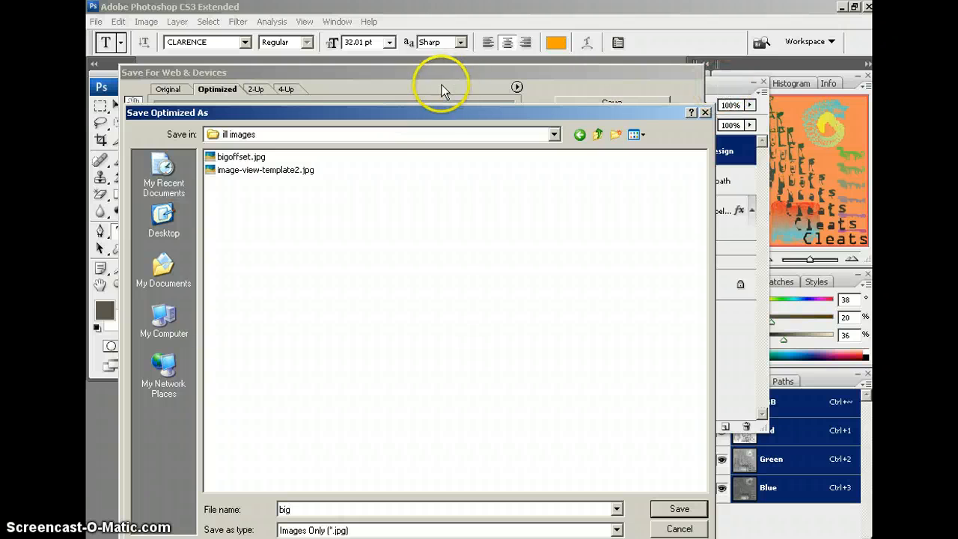
left_click_drag(256, 116, 298, 39)
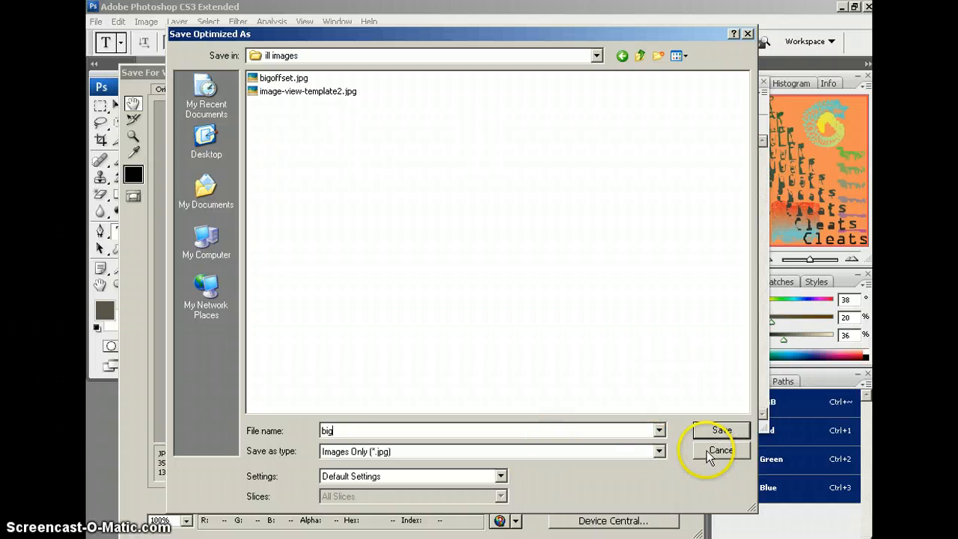
type("blend")
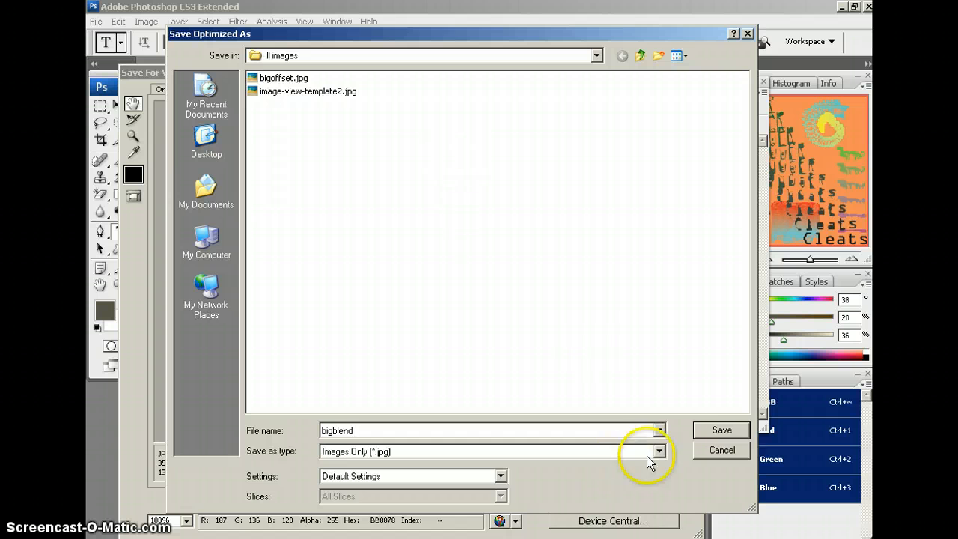
left_click(723, 431)
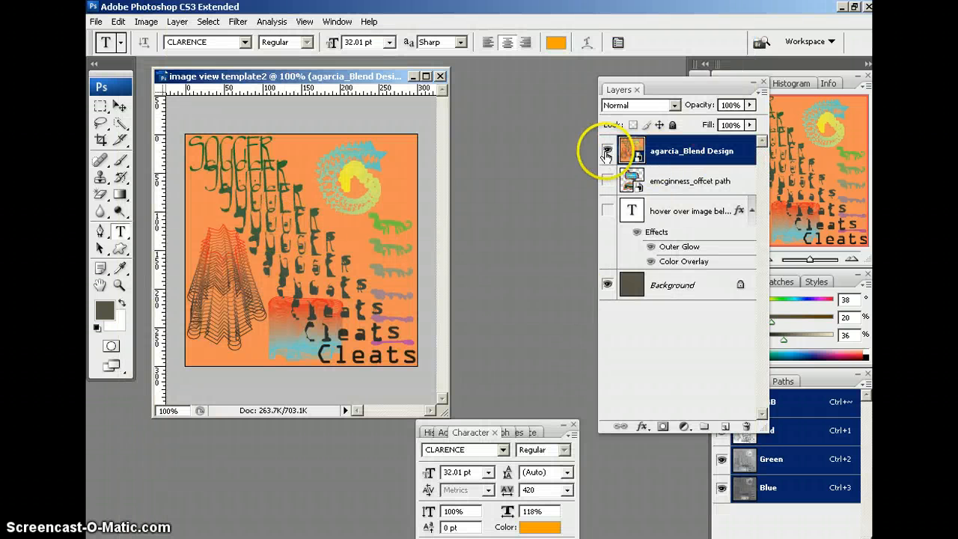
left_click(607, 152)
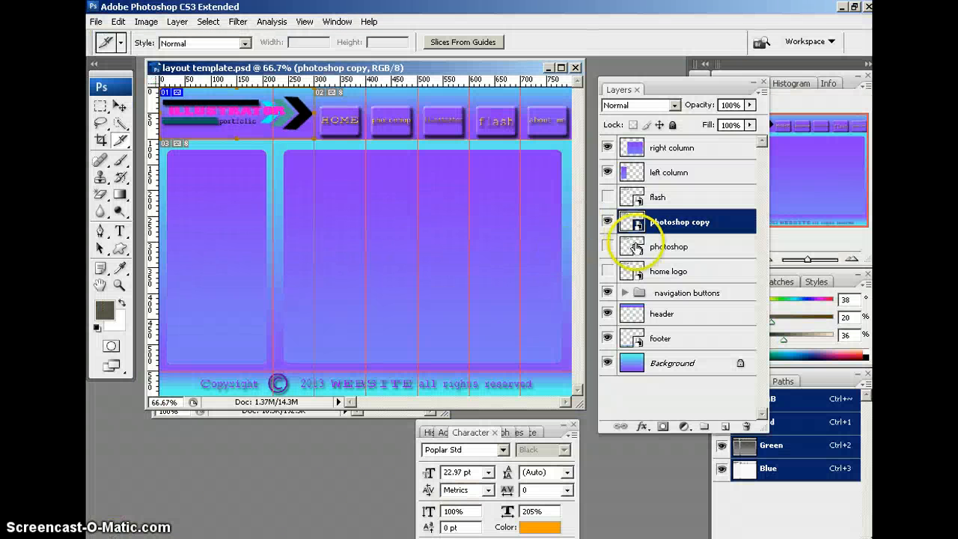
Close layout template.psd with its changes saved, and hide the remaining visible artwork layer in image view template2
left_click(575, 68)
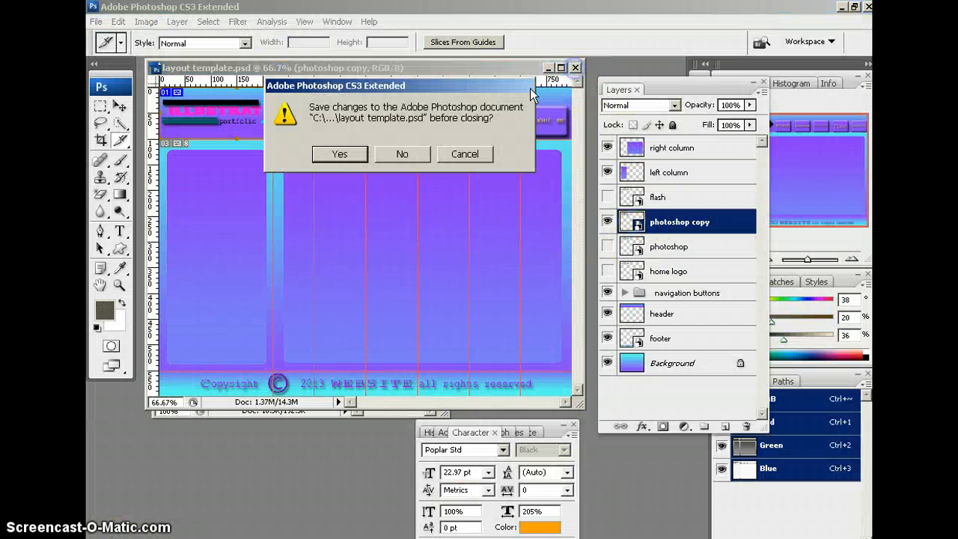
left_click(313, 152)
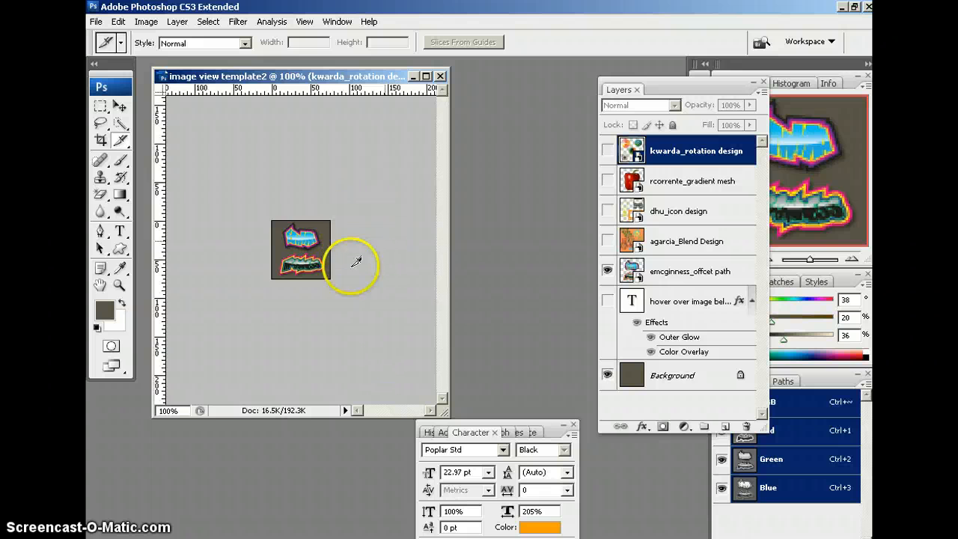
left_click_drag(607, 150, 613, 228)
left_click(609, 240)
left_click_drag(609, 142, 605, 267)
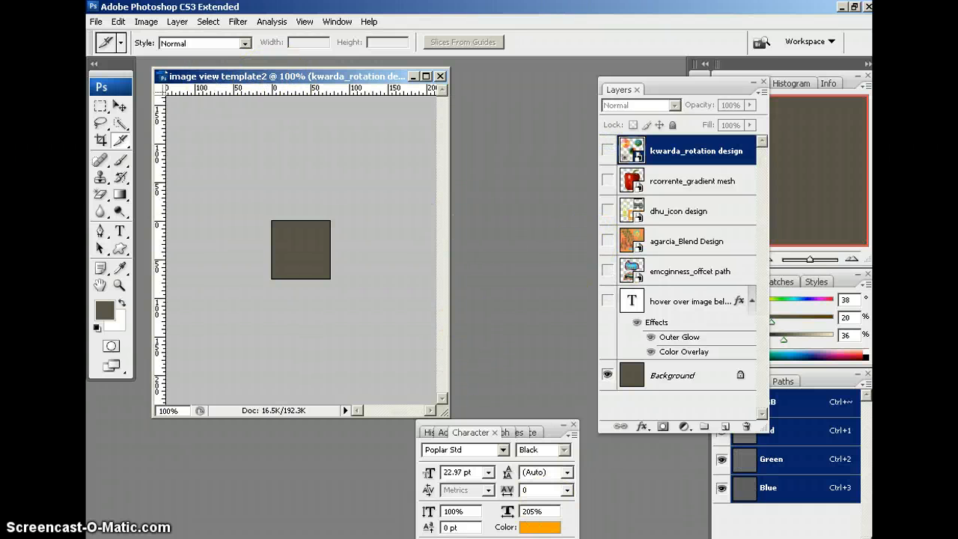
Switch to Dreamweaver, expand the site's ill images folder and review the big artwork images and the template image
key("alt+Tab")
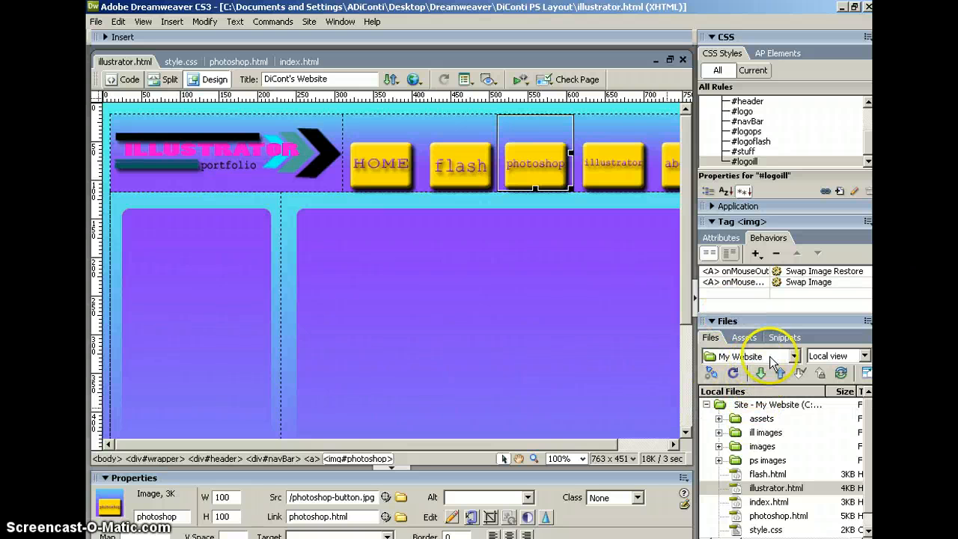
left_click(861, 487)
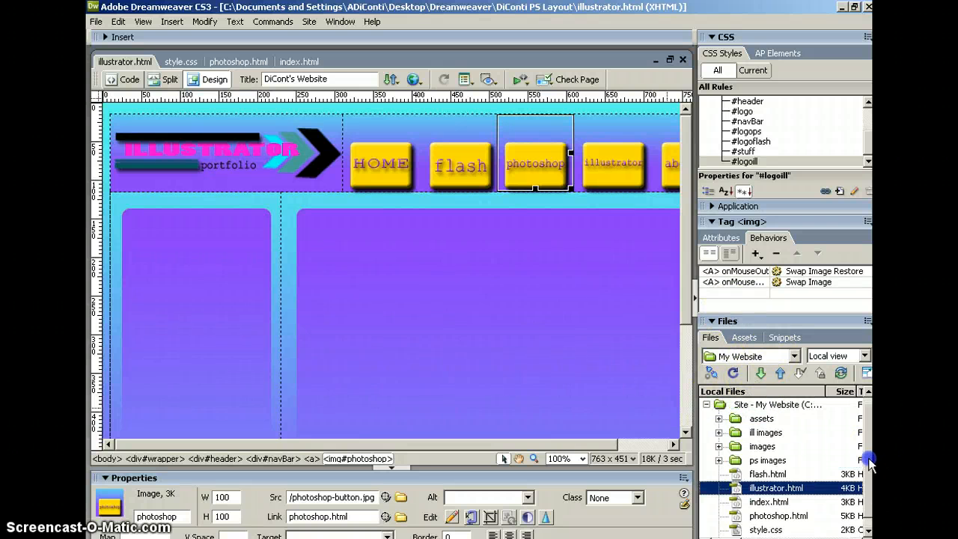
left_click(717, 433)
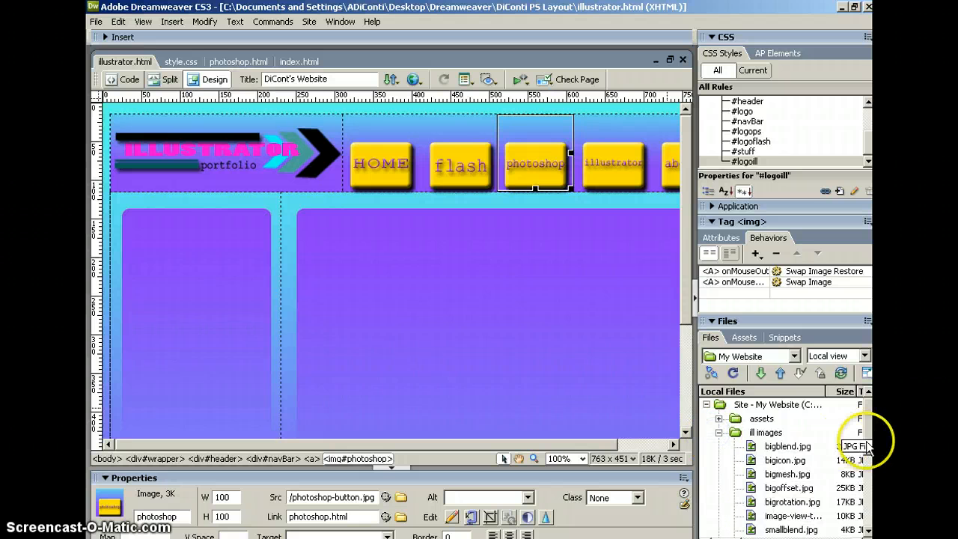
scroll(867, 438, "down", 1)
left_click(792, 422)
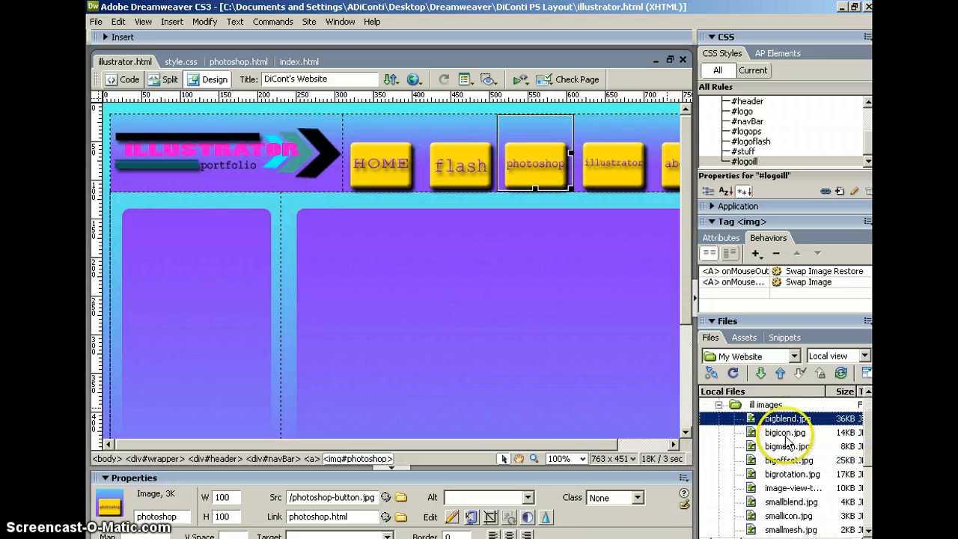
left_click(787, 435)
left_click(779, 447)
left_click(782, 474)
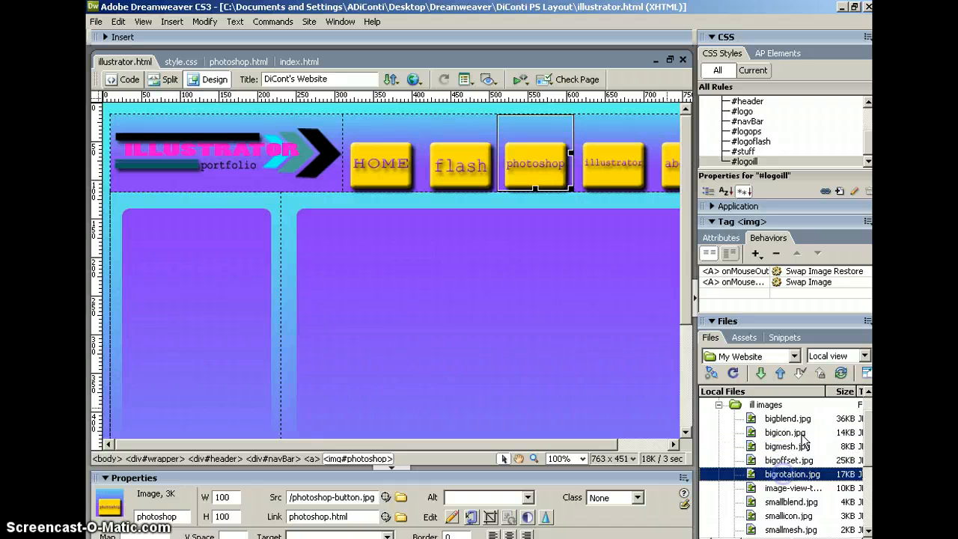
scroll(782, 474, "down", 1)
left_click(778, 449)
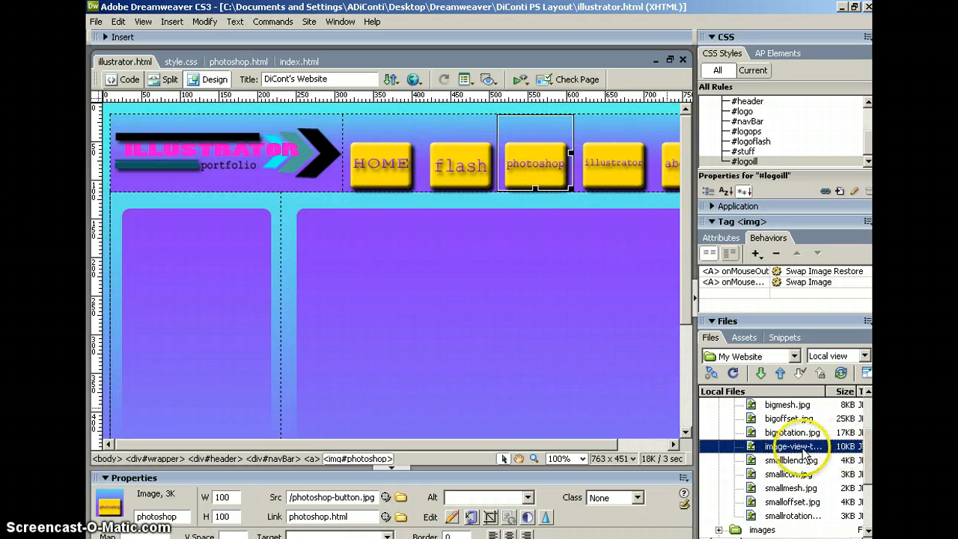
Review the small thumbnail images in the ill images folder, from smallblend.jpg through the small rotation image
left_click(783, 460)
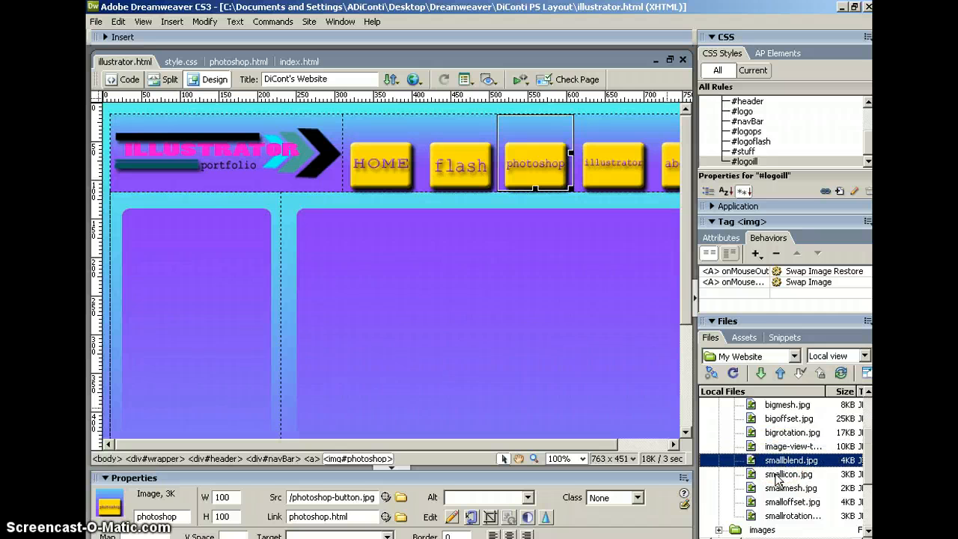
left_click(777, 475)
left_click(780, 490)
left_click(778, 515)
left_click(779, 502)
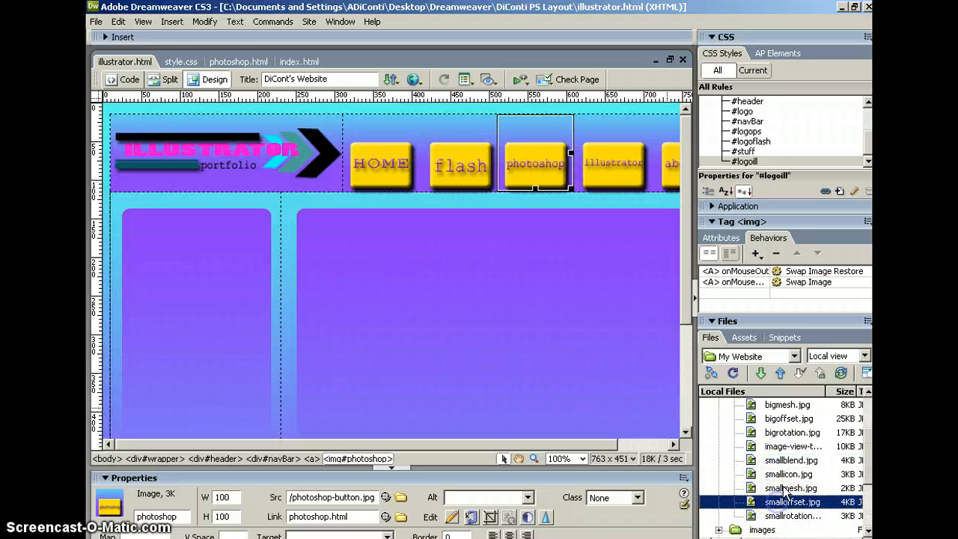
left_click(784, 488)
left_click(778, 475)
left_click(779, 461)
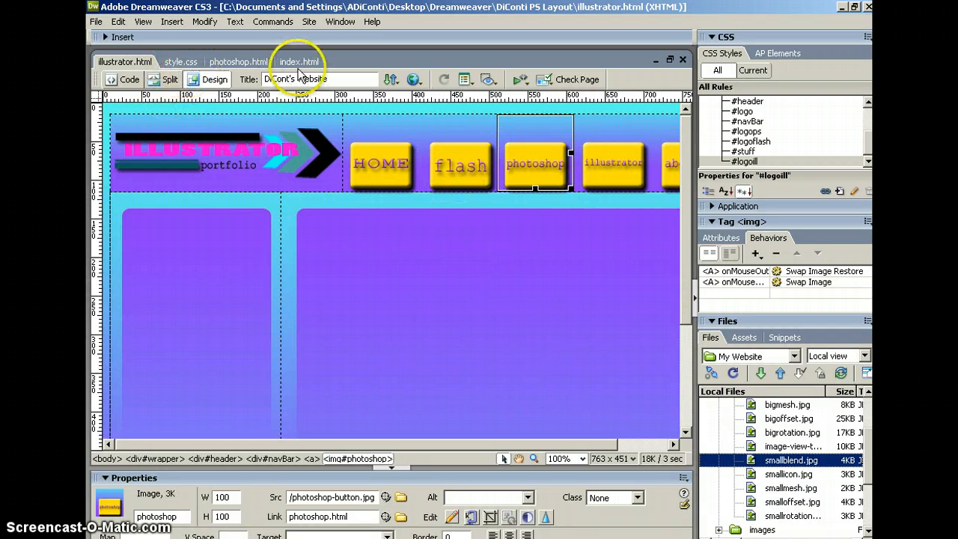
Examine the finished gallery layout on photoshop.html as a reference, and return to illustrator.html
left_click(238, 64)
scroll(462, 260, "down", 3)
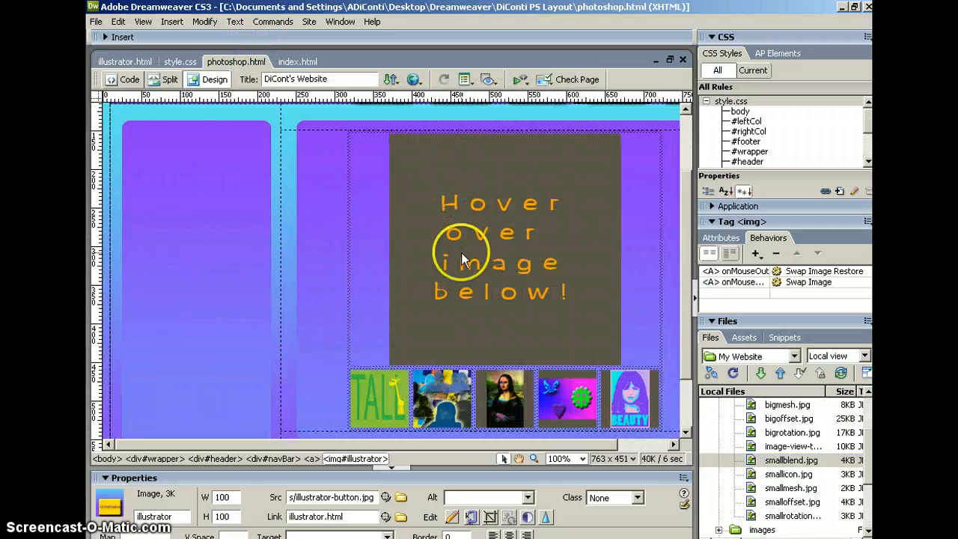
left_click(126, 62)
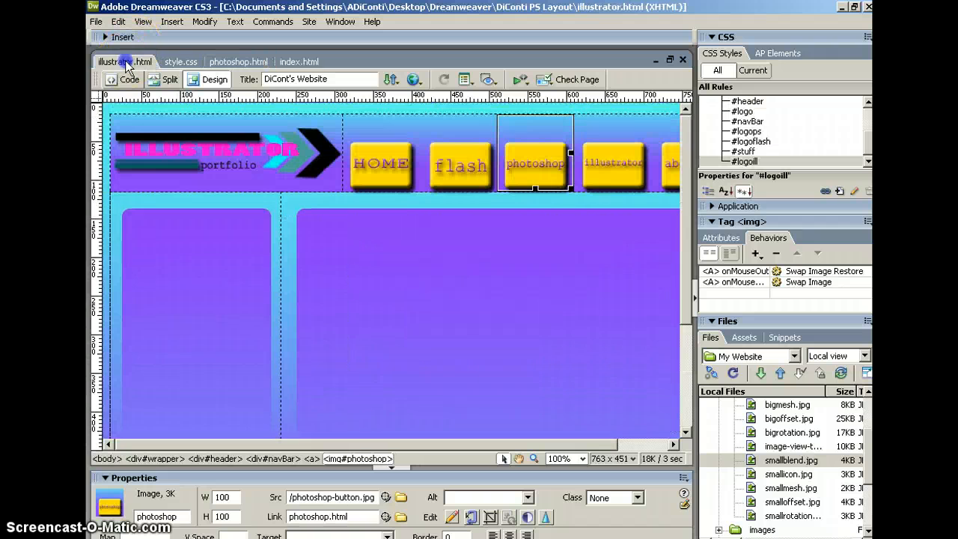
Show the source code of illustrator.html and add a new line directly after the opening rightCol div tag
left_click(121, 79)
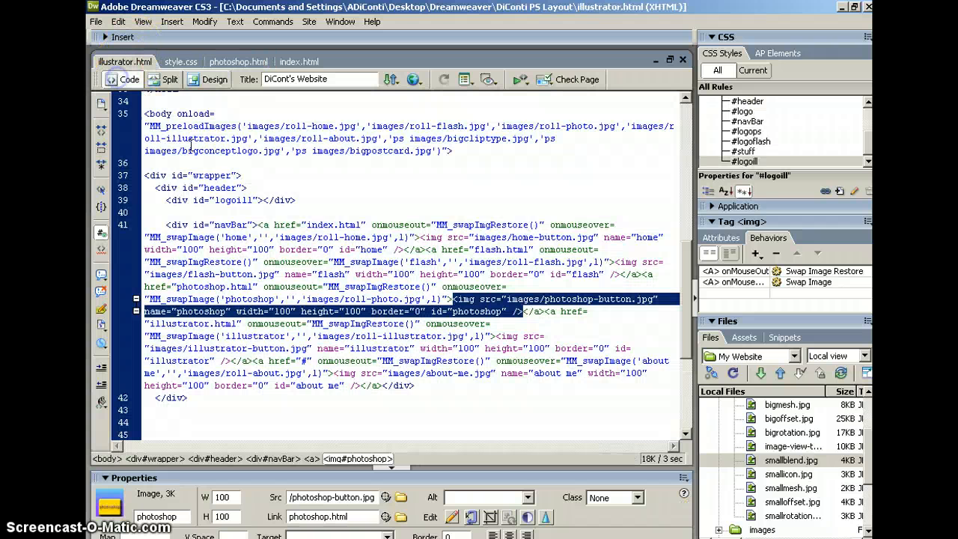
scroll(363, 265, "down", 6)
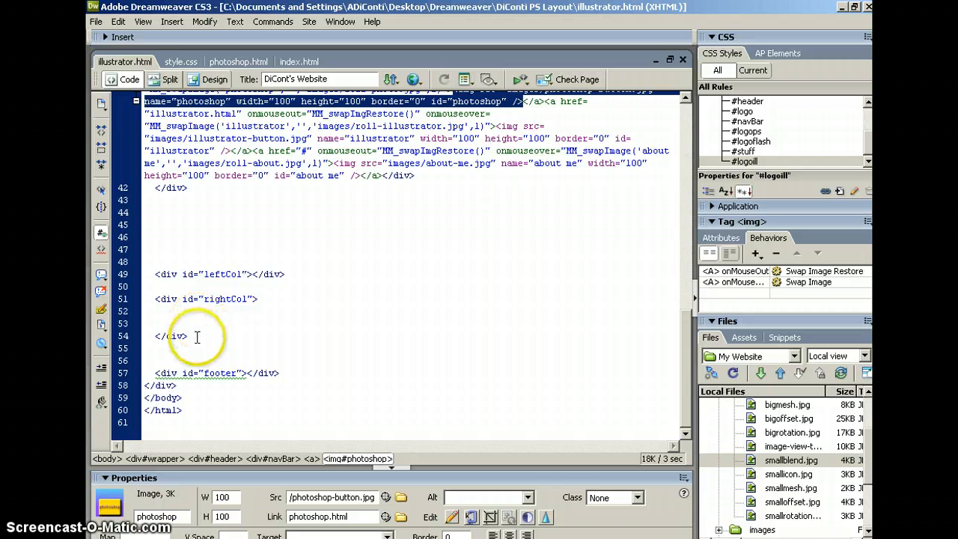
scroll(256, 341, "up", 1)
left_click(258, 337)
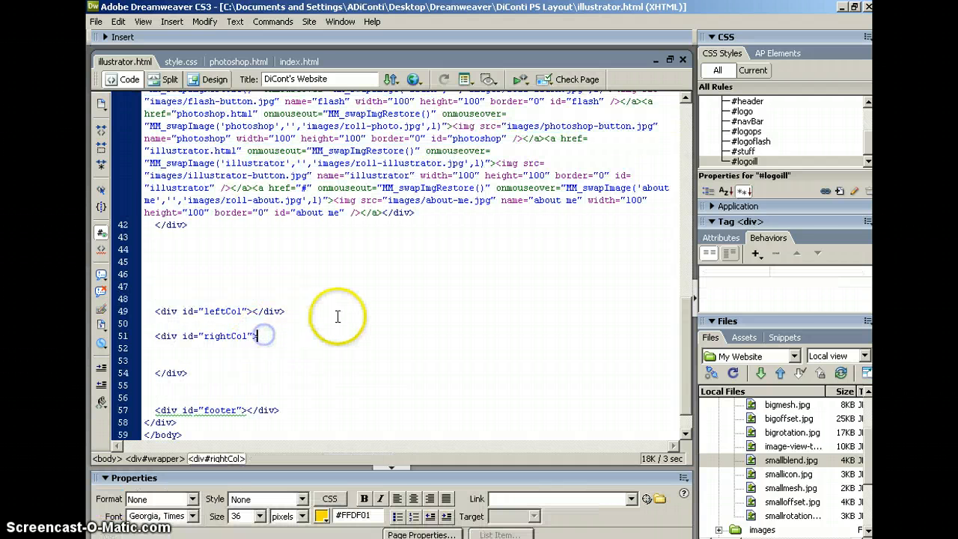
key("Return")
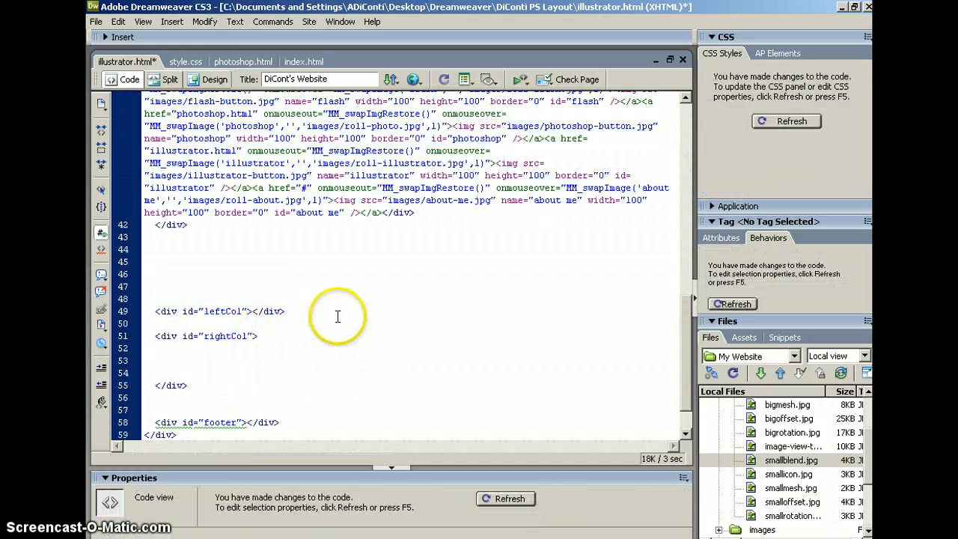
Insert a div tag with the ID stuff at the insertion point inside the rightCol div
left_click(172, 22)
mouse_move(239, 123)
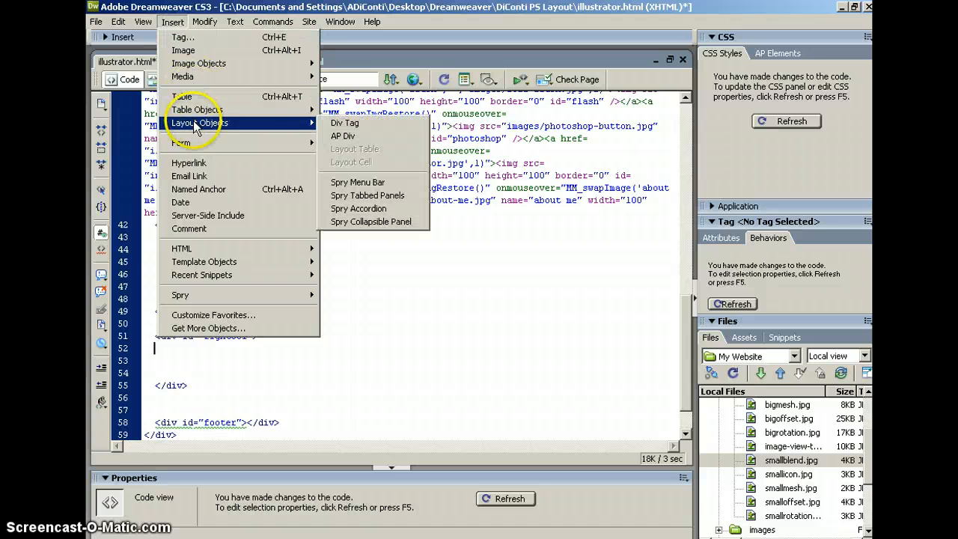
left_click(346, 125)
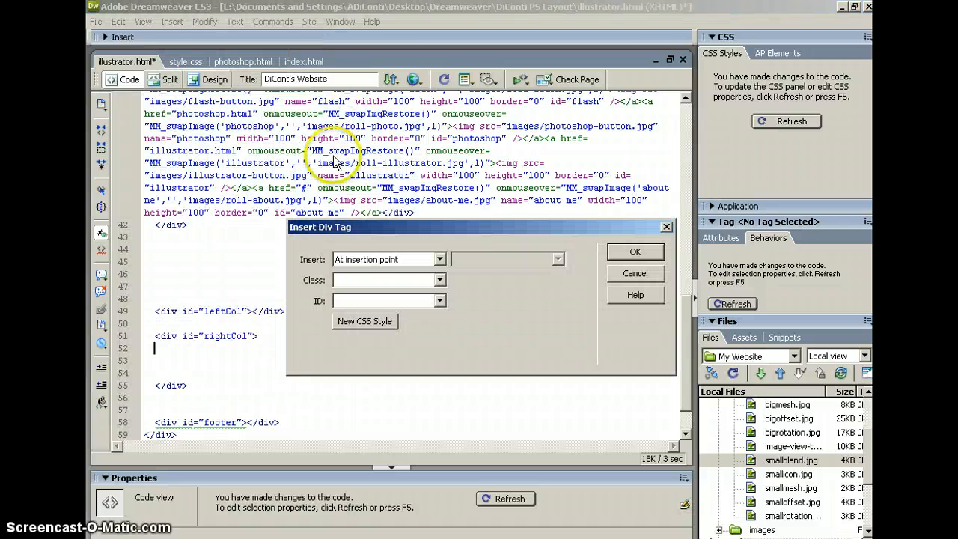
left_click(440, 301)
left_click(344, 347)
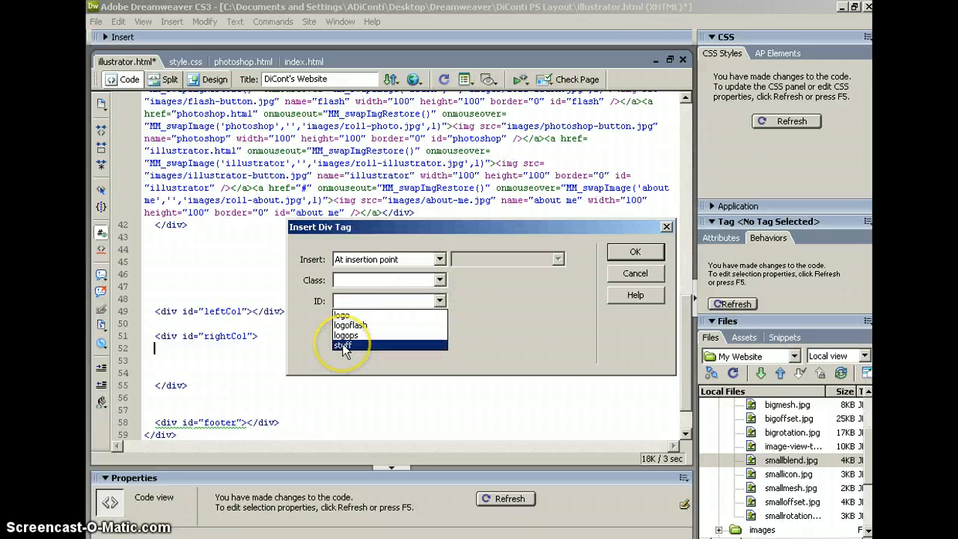
left_click(342, 344)
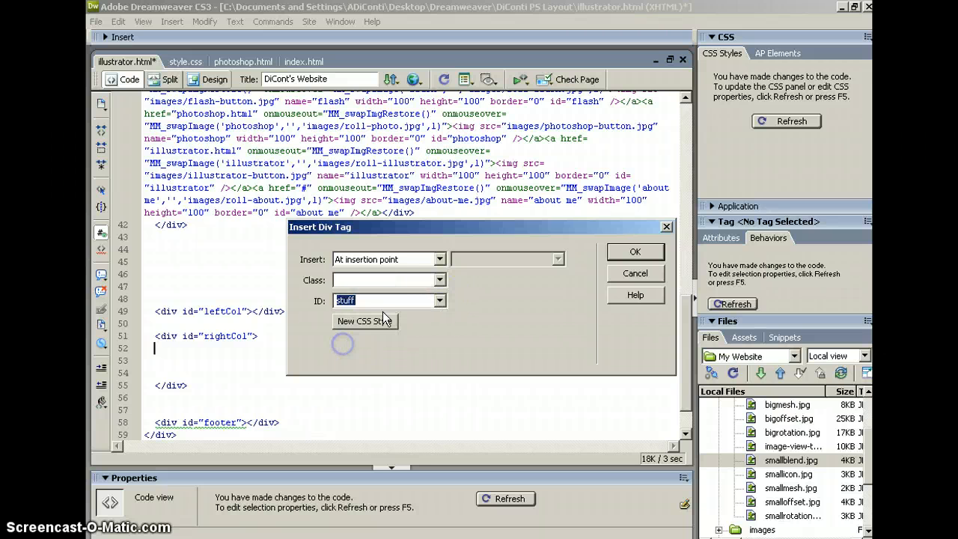
left_click_drag(557, 225, 541, 215)
left_click(619, 240)
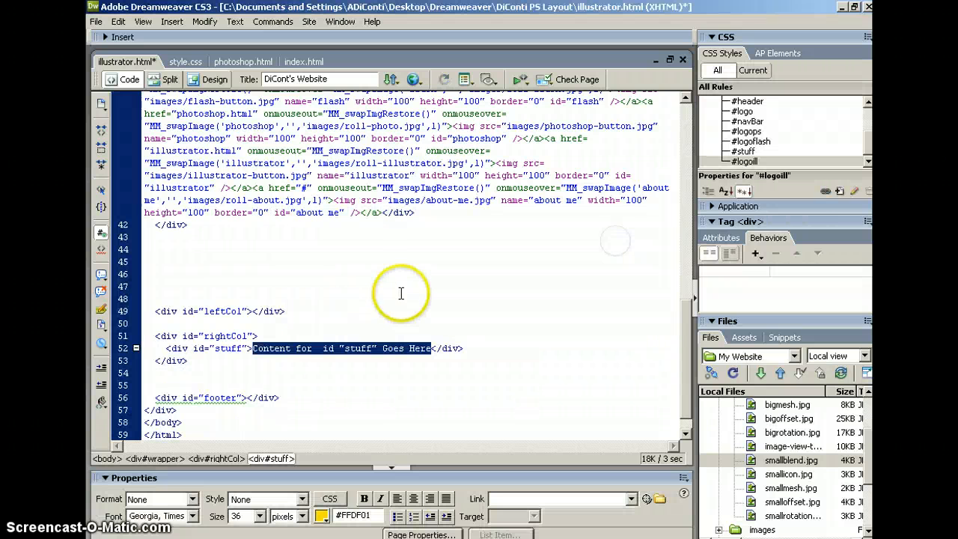
Save illustrator.html and display the page in Design view
left_click(95, 23)
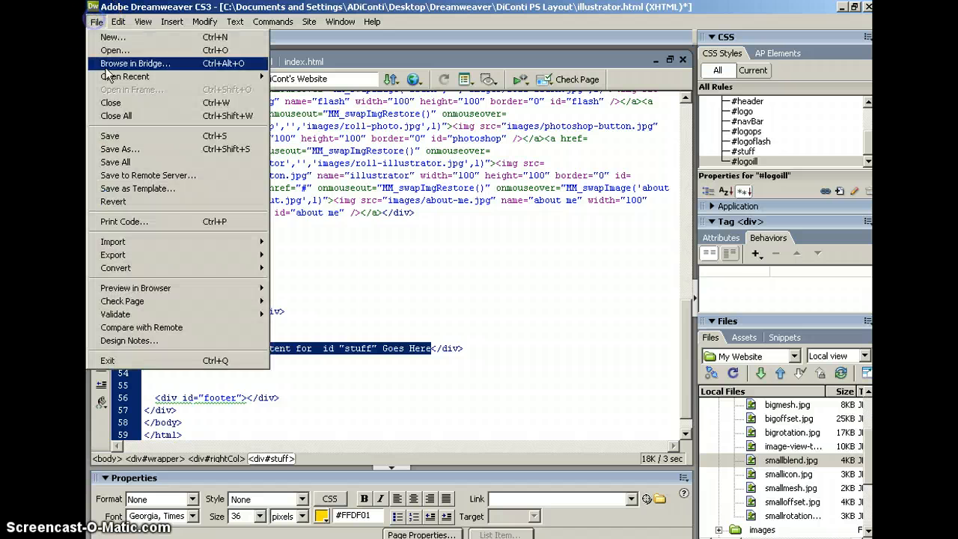
left_click(110, 134)
left_click(227, 83)
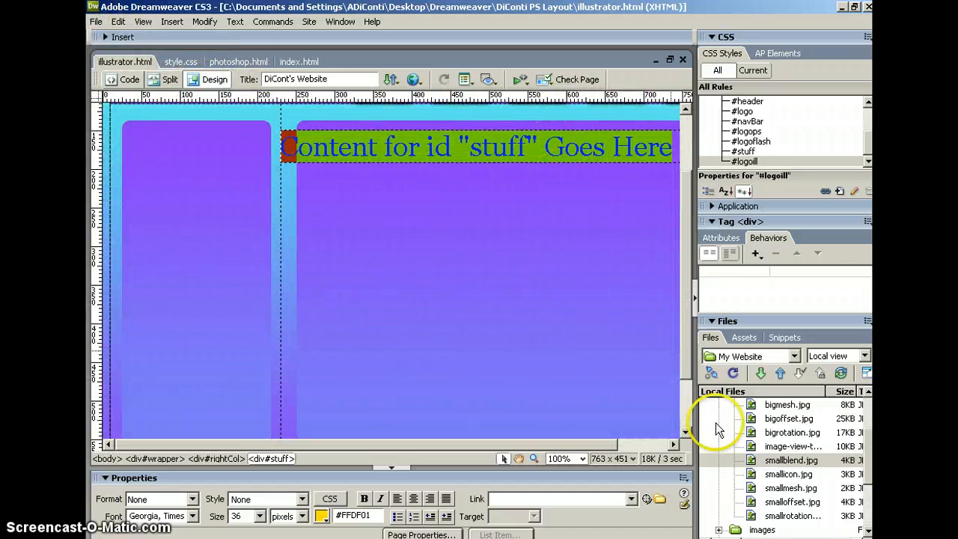
Delete the placeholder text inside the stuff div on illustrator.html
left_click(633, 444)
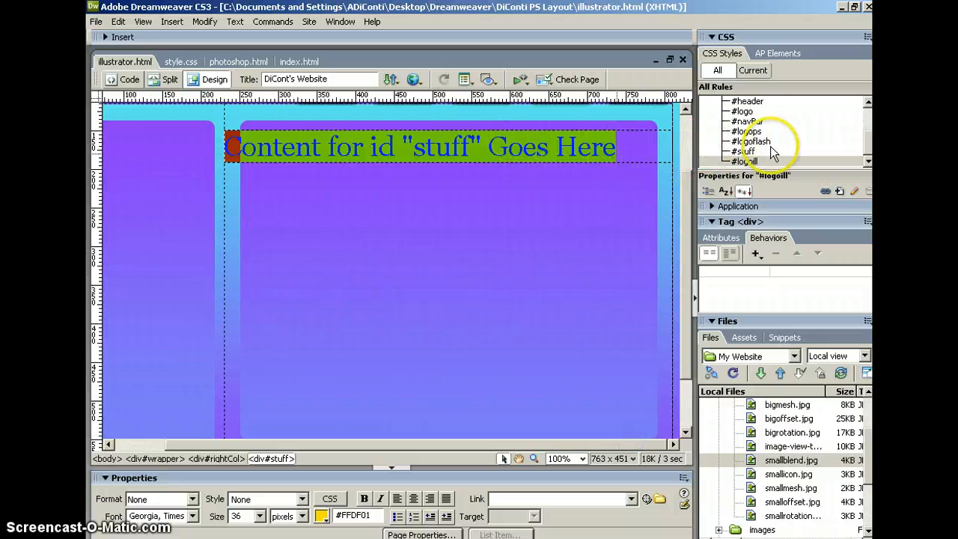
left_click(745, 151)
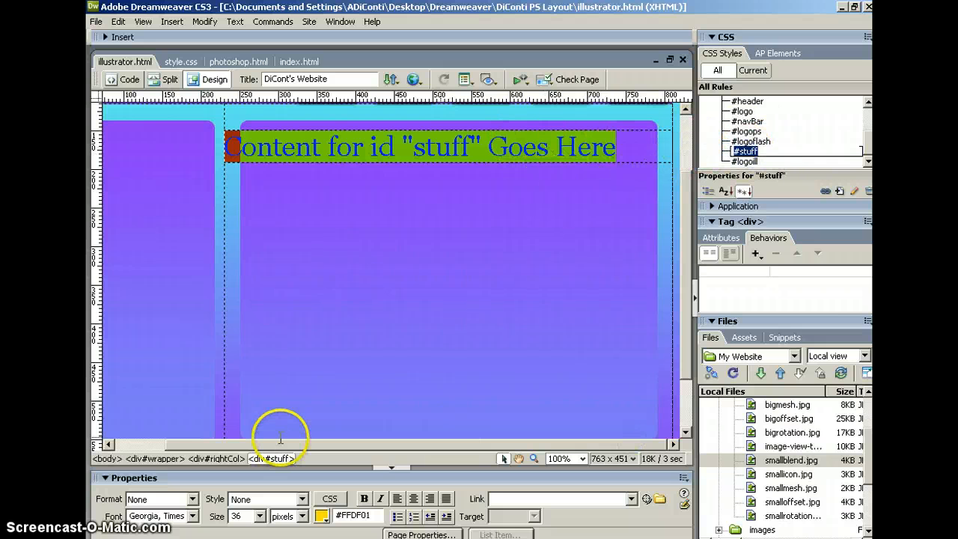
left_click(131, 445)
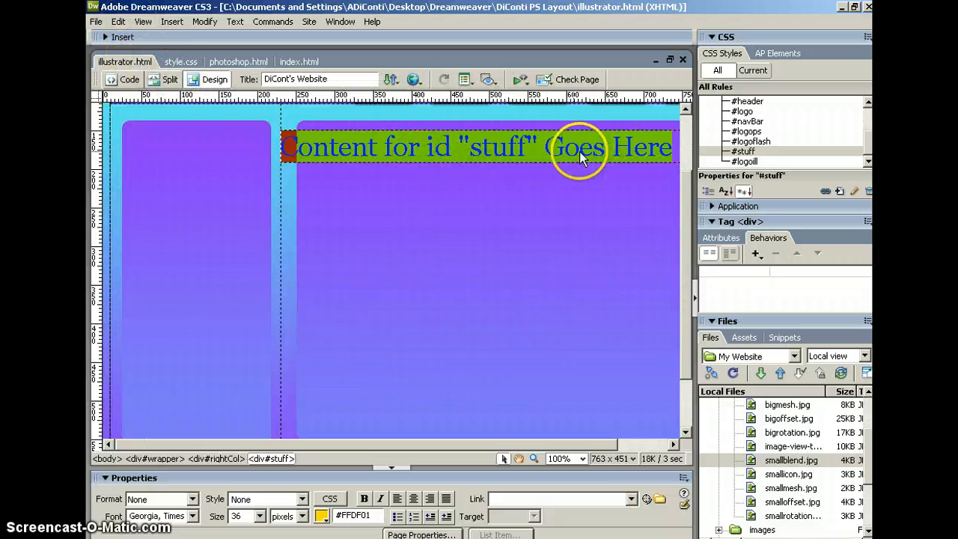
left_click_drag(672, 147, 299, 140)
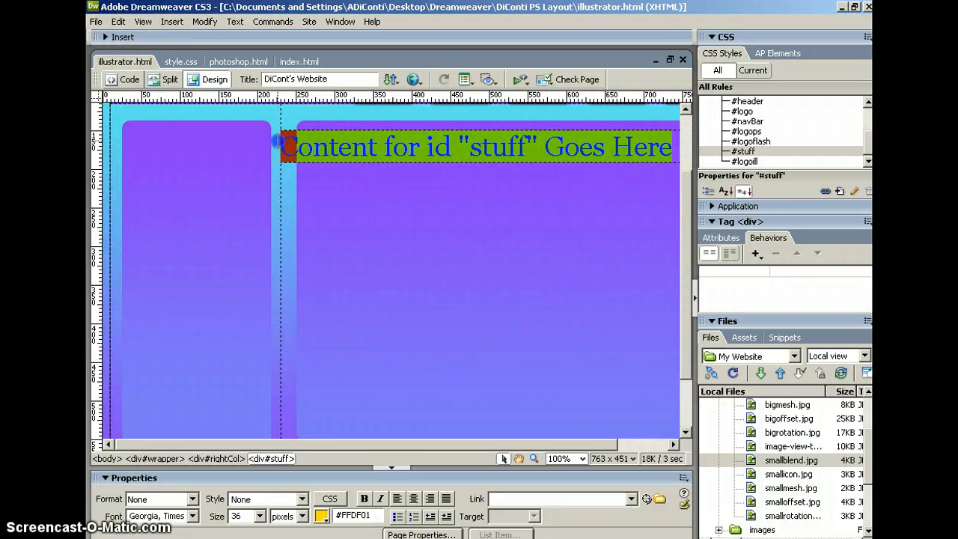
key("Delete")
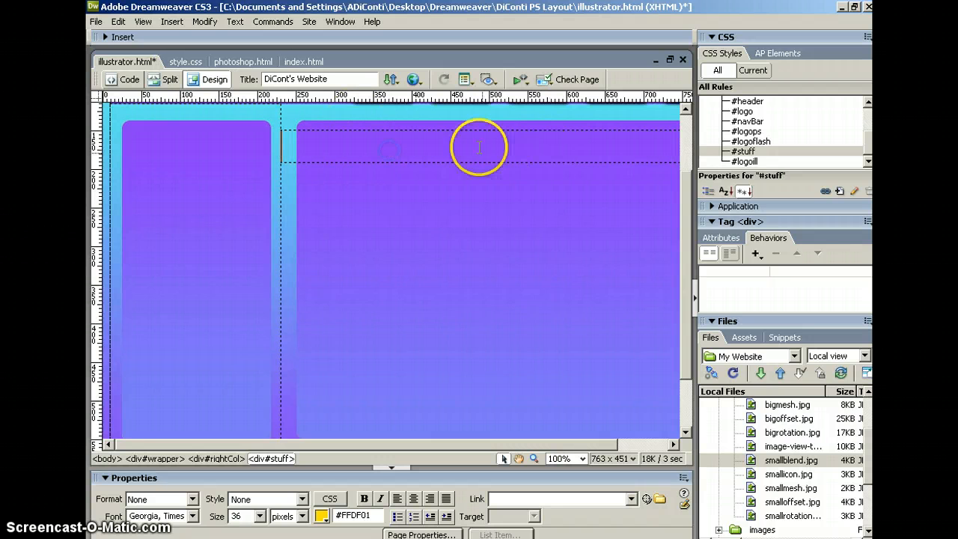
Copy the complete gallery table code, from its opening to closing table tag, inside the stuff div in photoshop.html's source
left_click(240, 63)
left_click(122, 80)
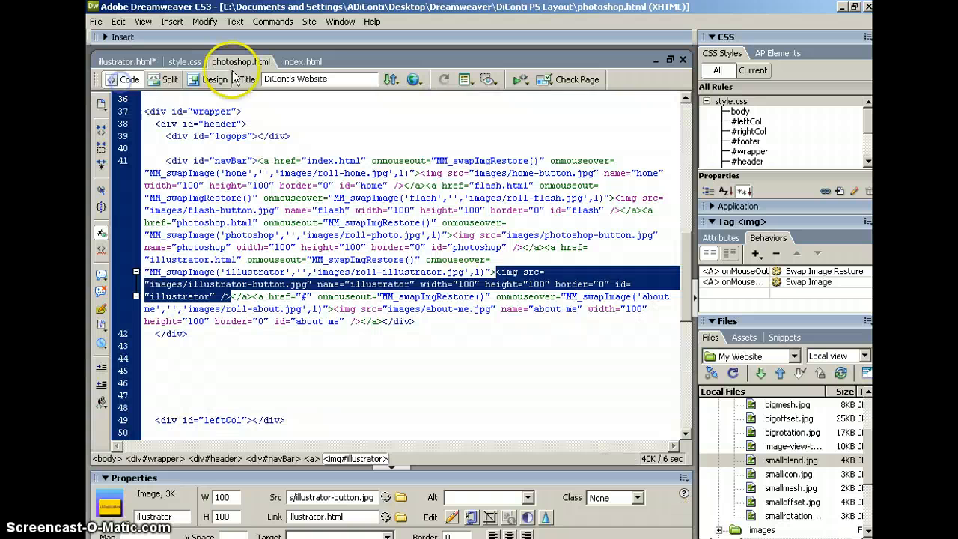
left_click(264, 185)
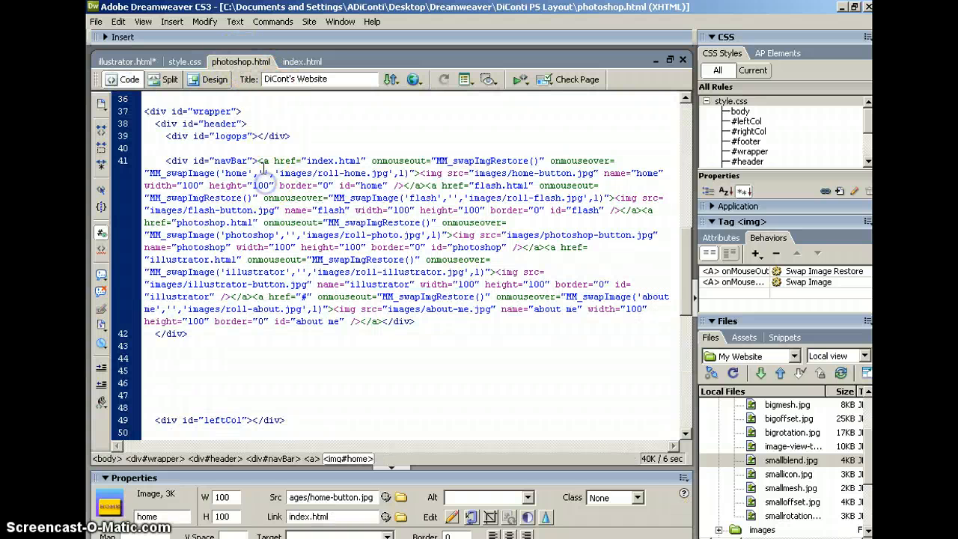
scroll(277, 165, "up", 1)
scroll(267, 138, "up", 2)
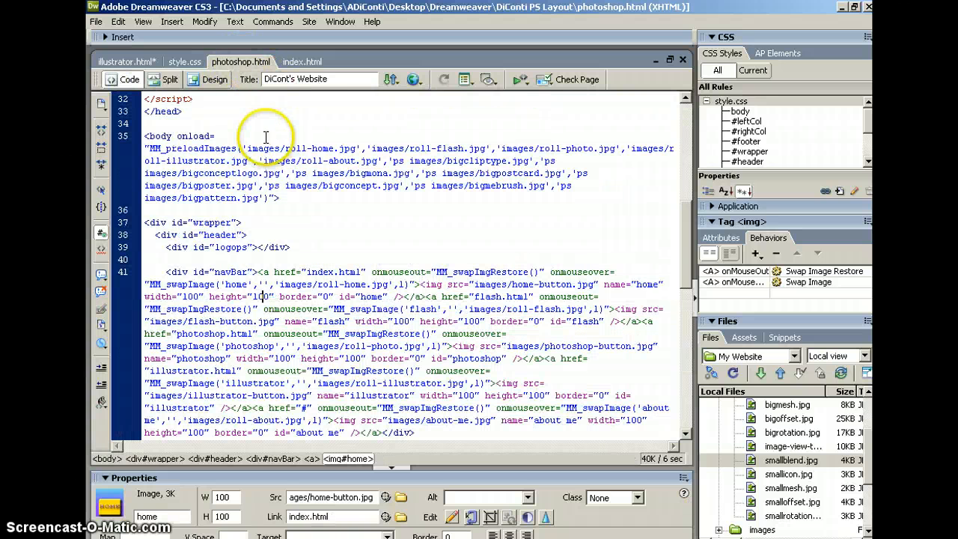
scroll(266, 137, "down", 7)
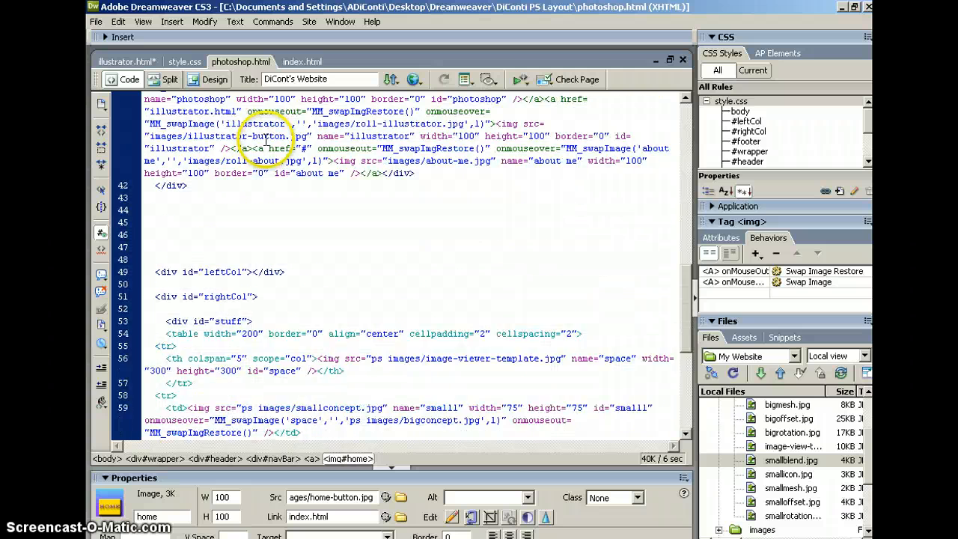
scroll(265, 137, "down", 5)
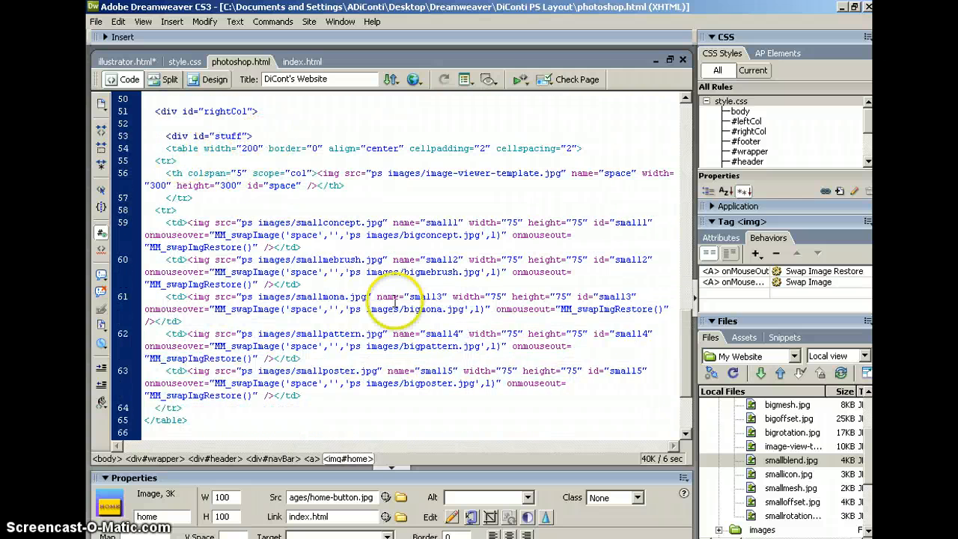
scroll(231, 406, "down", 1)
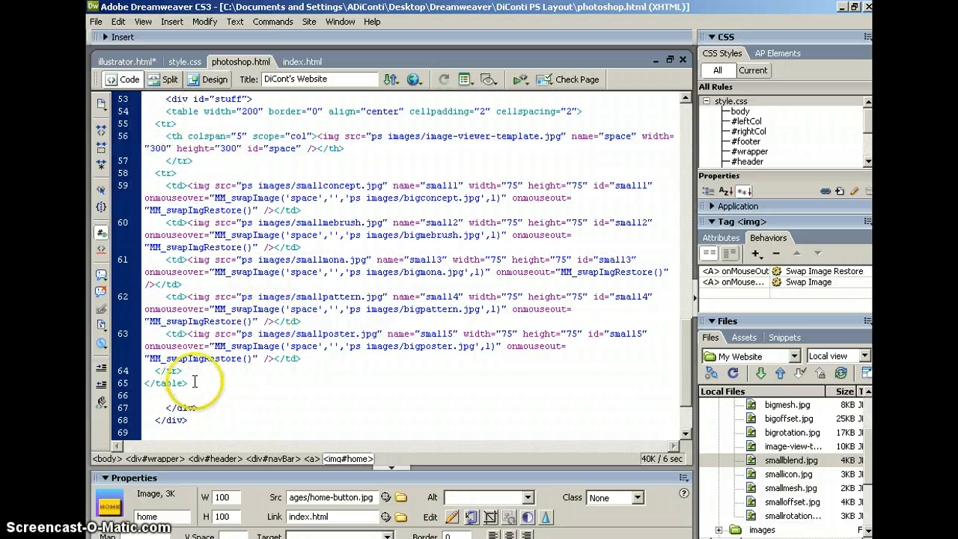
left_click_drag(188, 382, 148, 114)
key("ctrl+c")
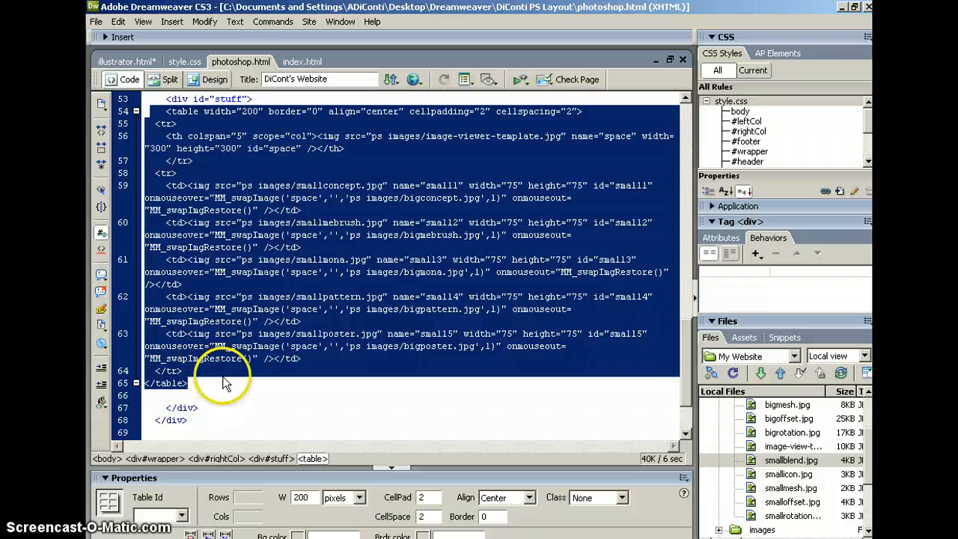
Paste the copied table code on a new line between the stuff div tags in illustrator.html's source
left_click(115, 58)
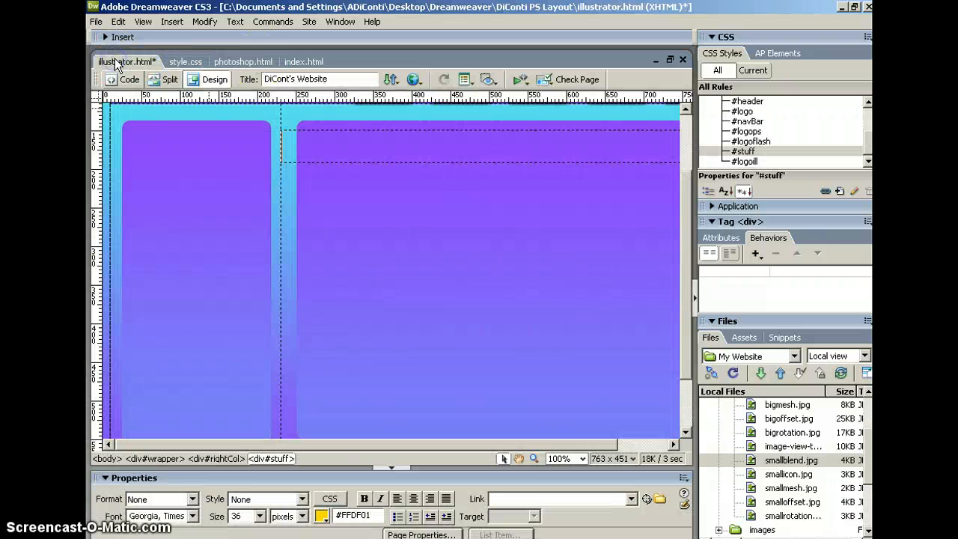
left_click(125, 80)
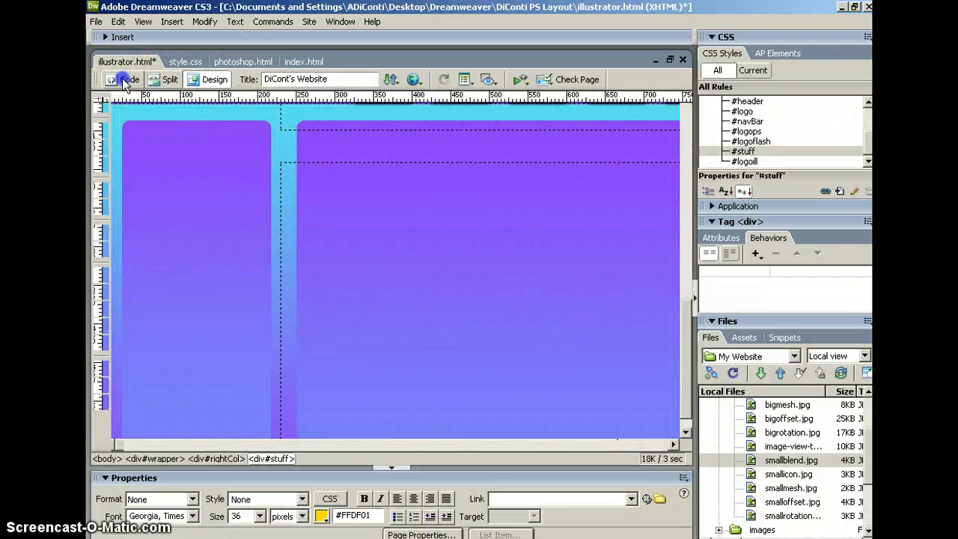
left_click(252, 349)
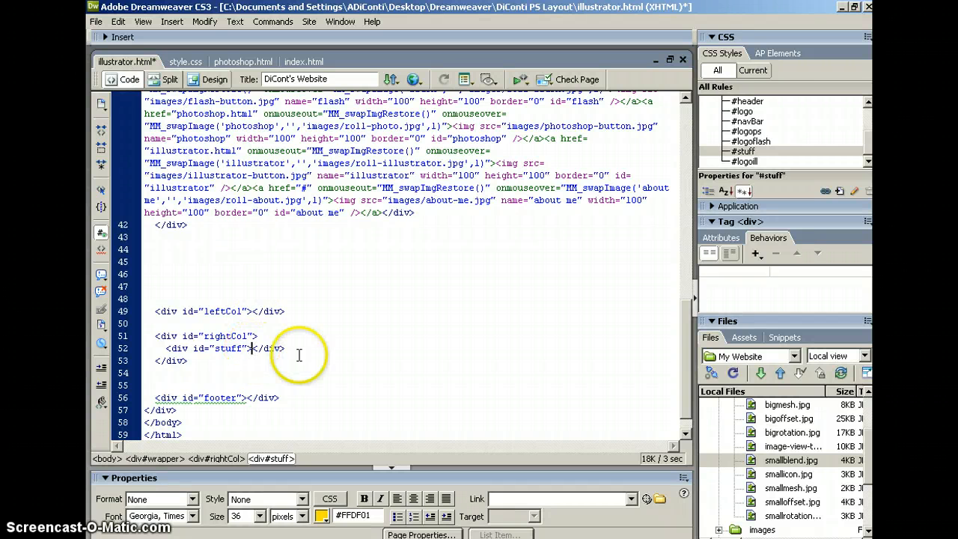
key("Return")
key("Return")
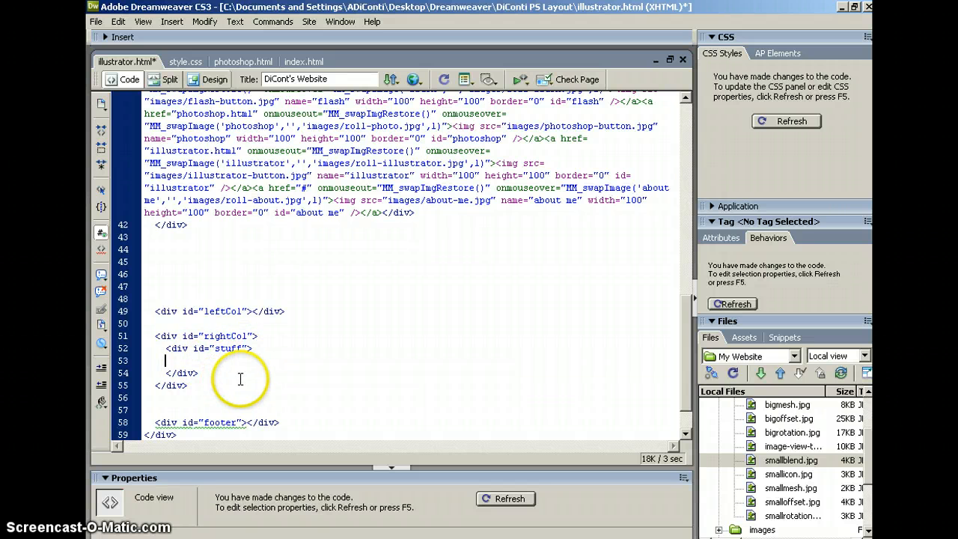
key("ctrl+v")
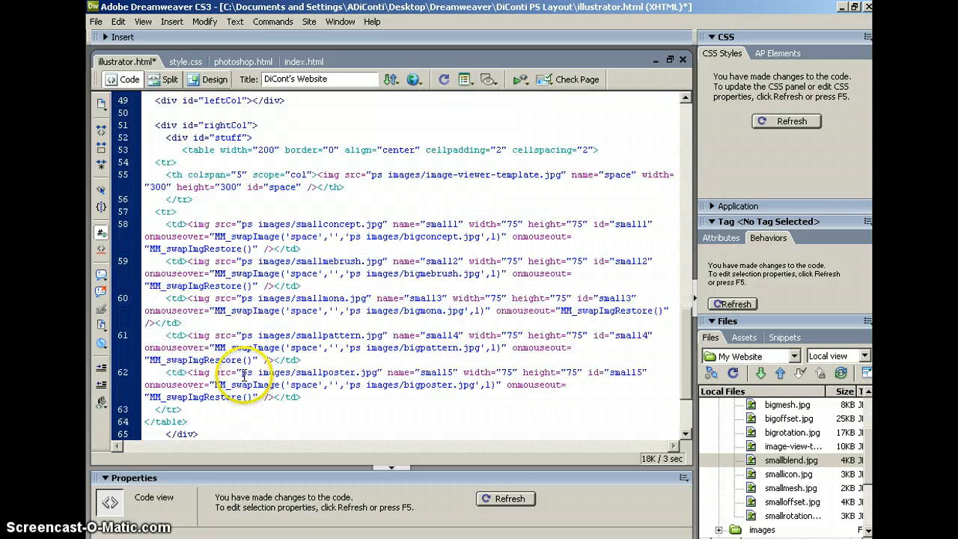
Display illustrator.html in Design view and save the page
left_click(214, 80)
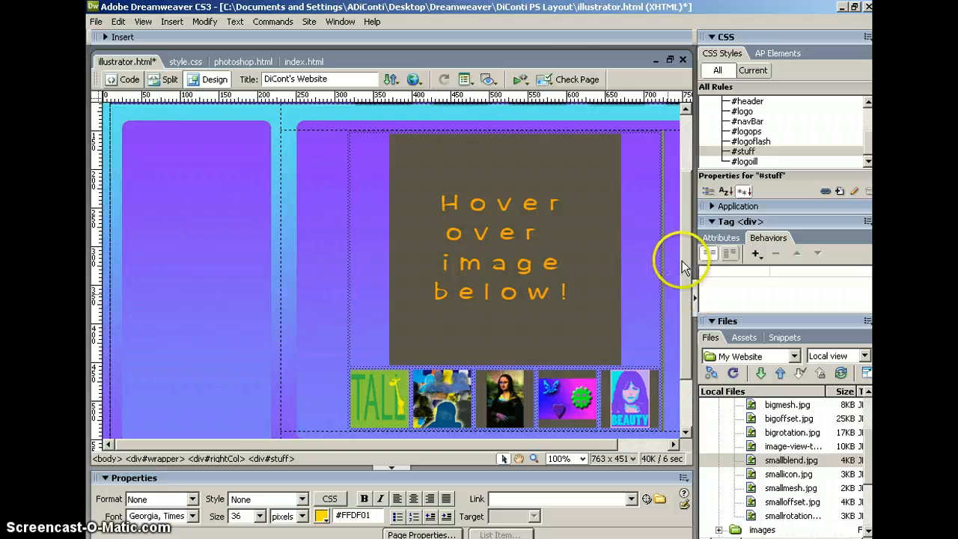
left_click(95, 22)
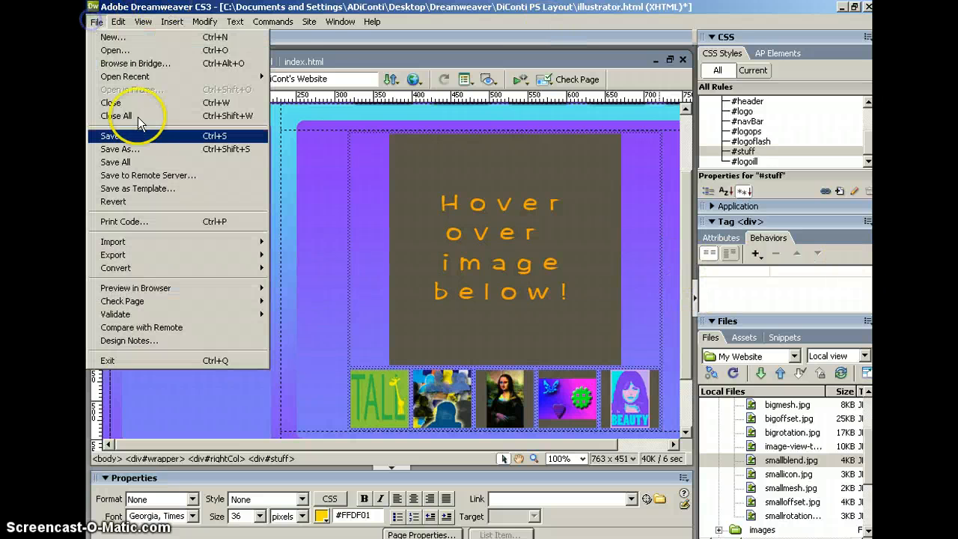
left_click(111, 158)
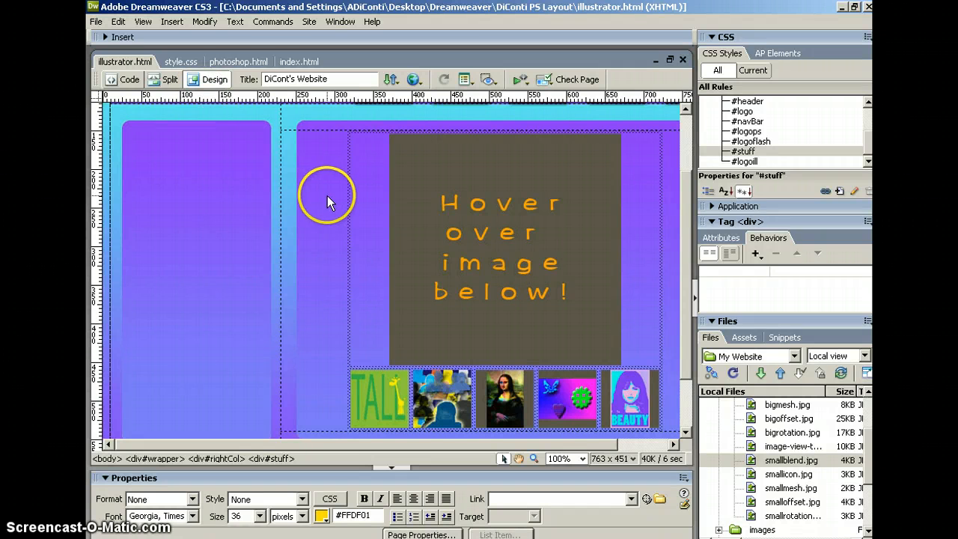
Check the pasted gallery in the page views, open the illustrator page in Firefox, and return to Dreamweaver
scroll(365, 225, "up", 1)
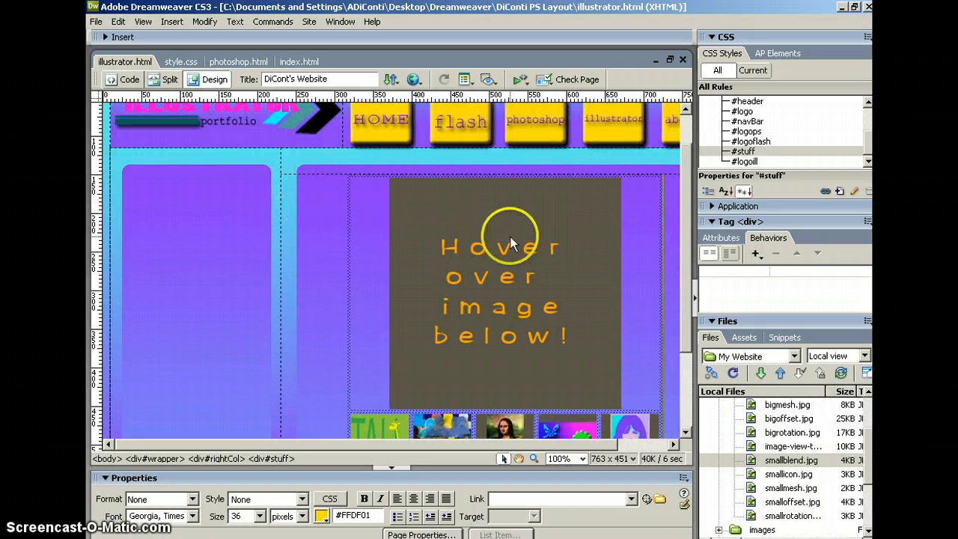
left_click(119, 79)
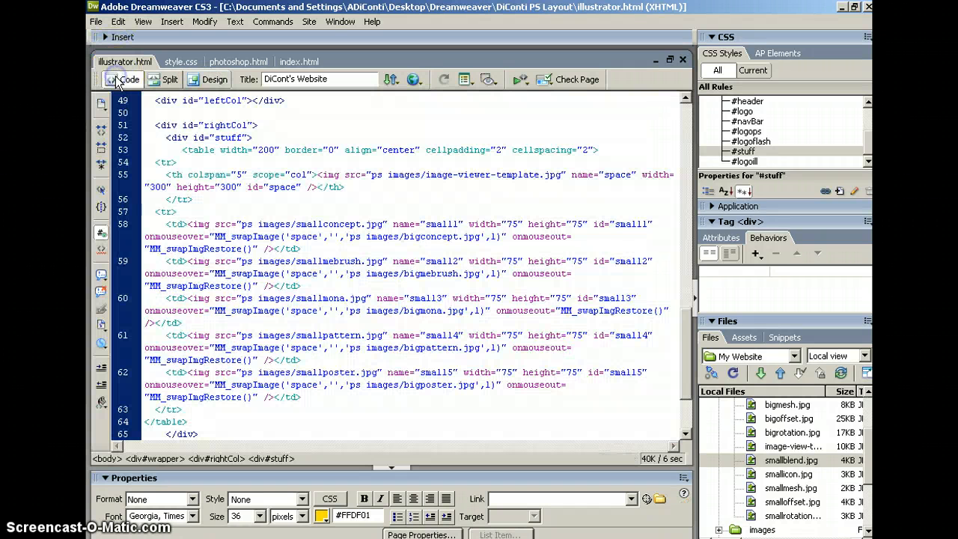
left_click(214, 79)
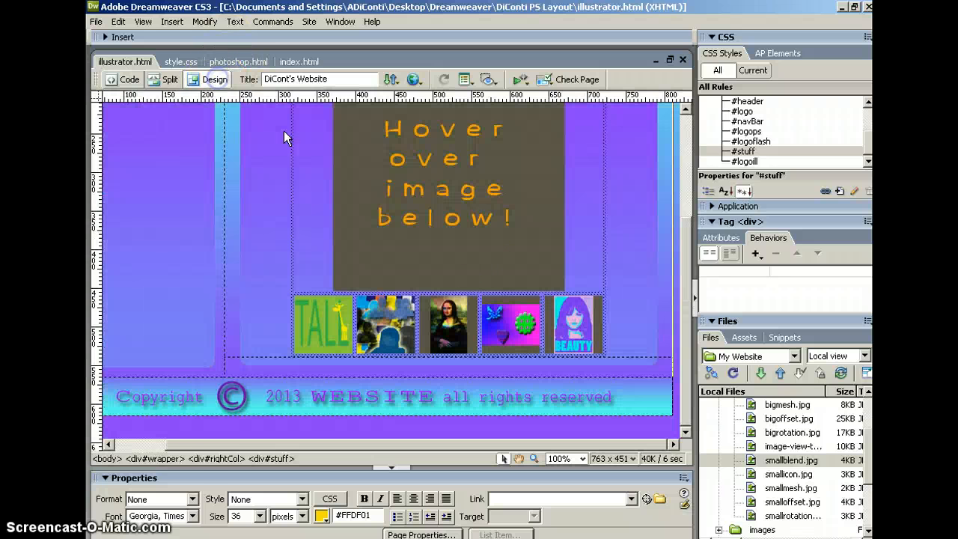
left_click(120, 80)
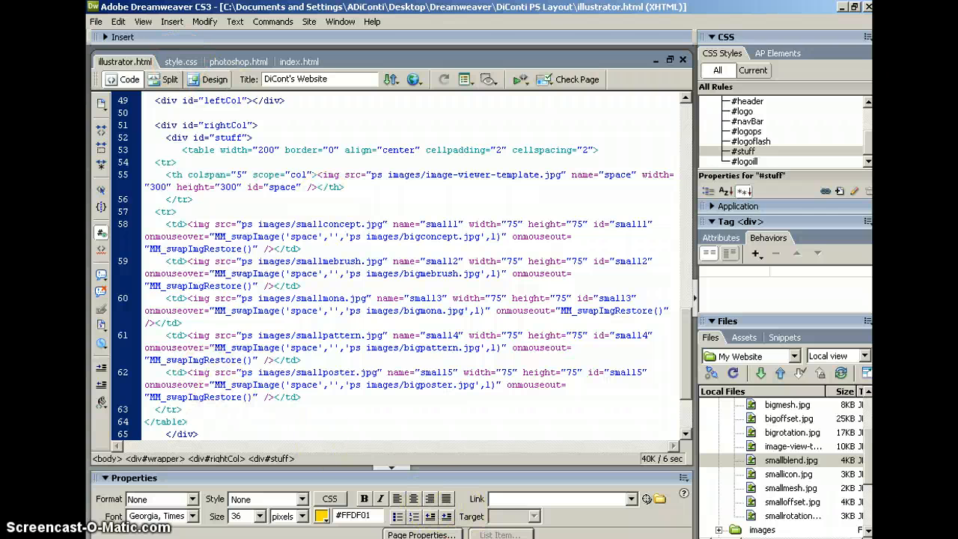
key("alt+Tab")
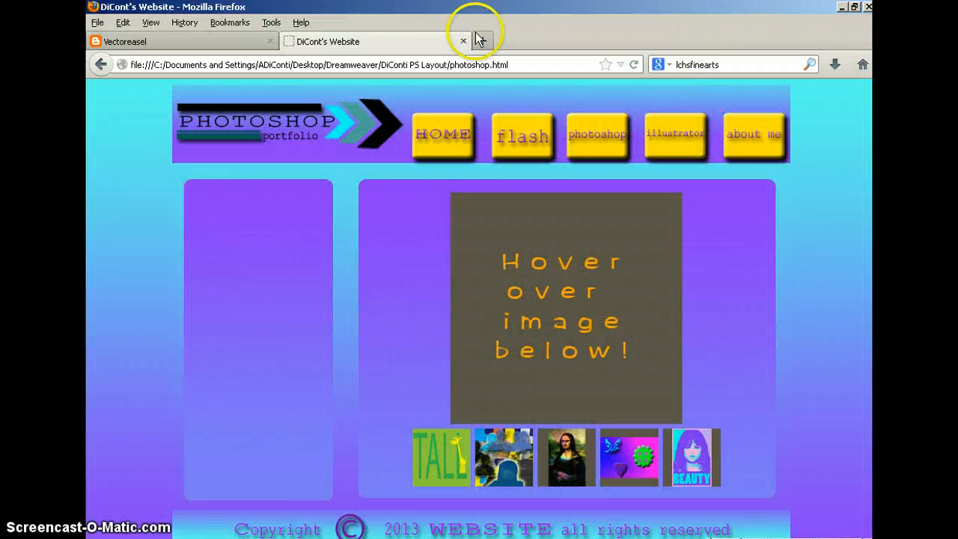
left_click(685, 165)
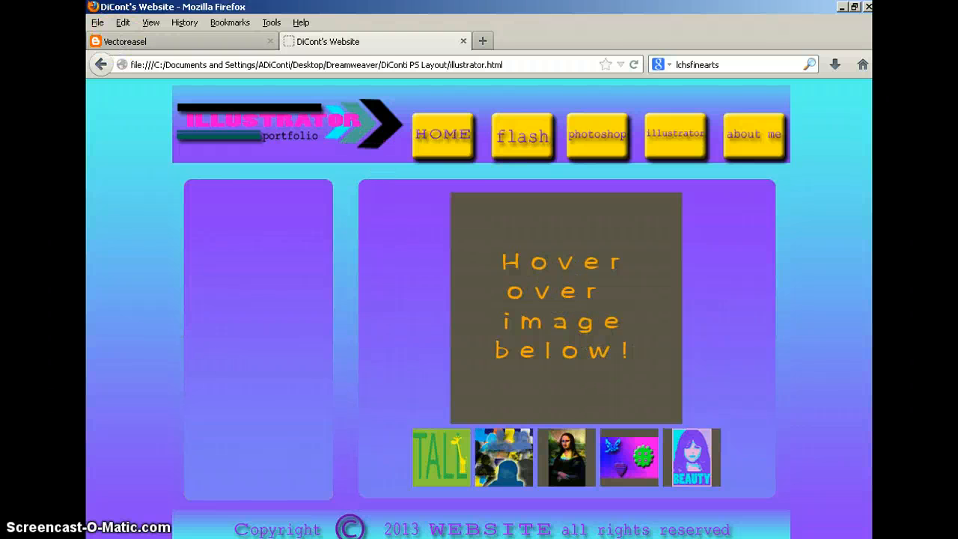
key("alt+Tab")
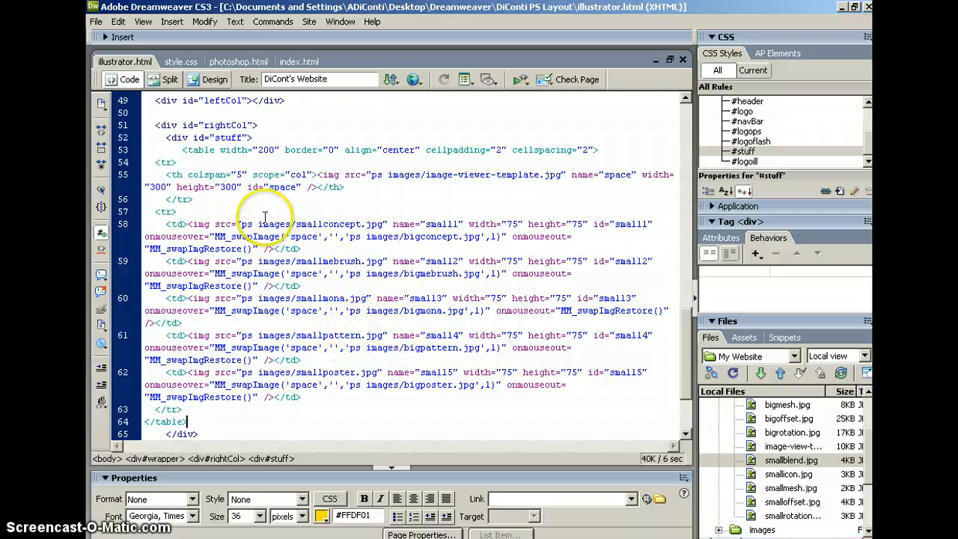
Delete all five Photoshop thumbnail images from the gallery table's lower row in Design view
left_click(210, 84)
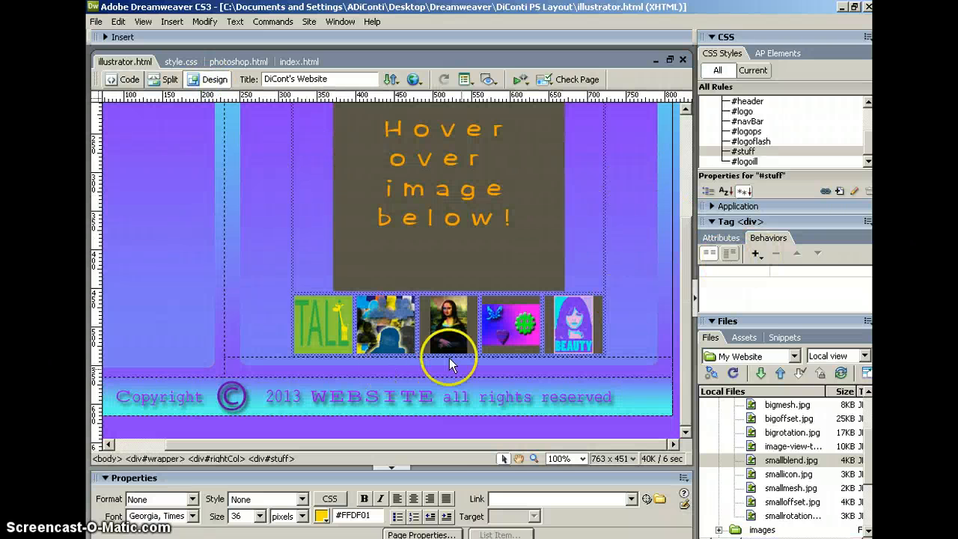
left_click(325, 330)
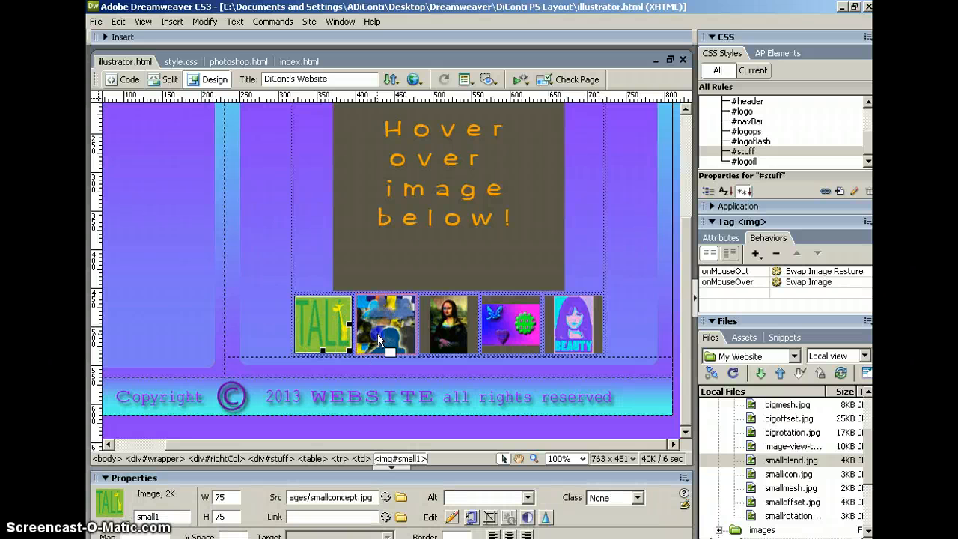
left_click(329, 334)
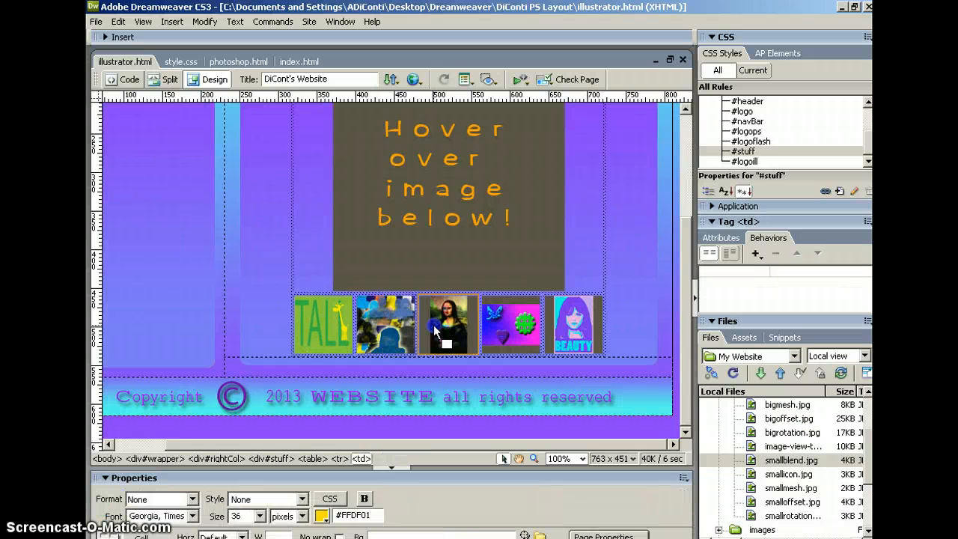
left_click(329, 327)
key("Delete")
left_click(382, 325)
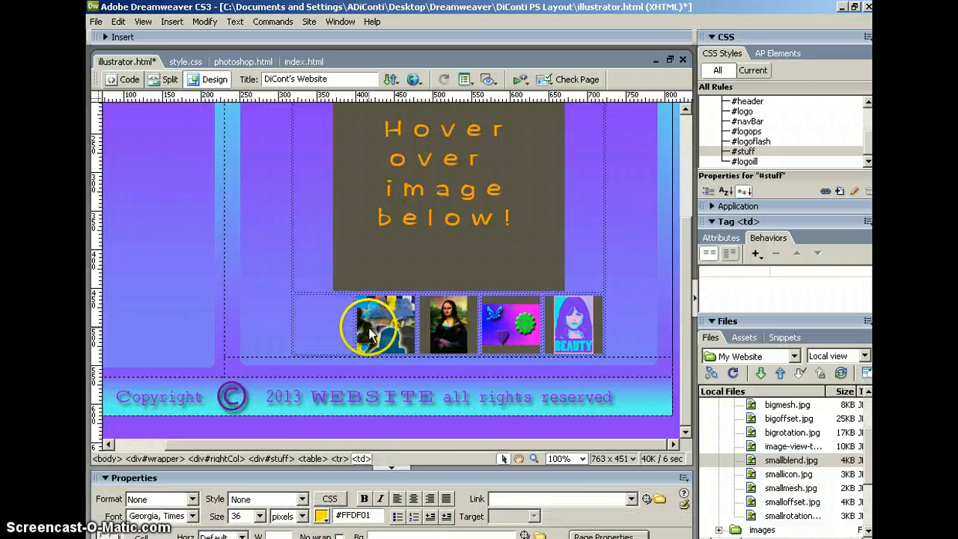
key("Delete")
left_click(422, 328)
key("Delete")
left_click(450, 328)
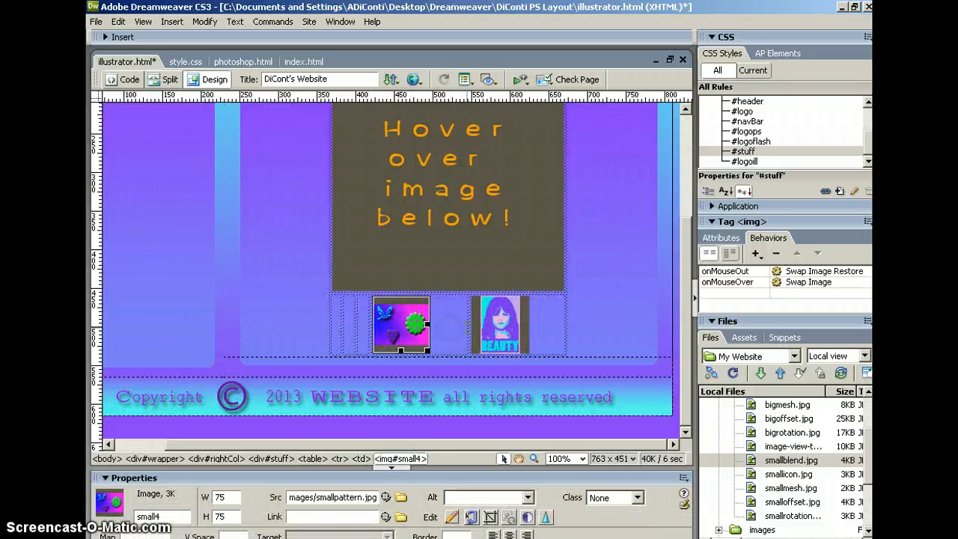
key("Delete")
left_click(480, 325)
key("Delete")
left_click(480, 322)
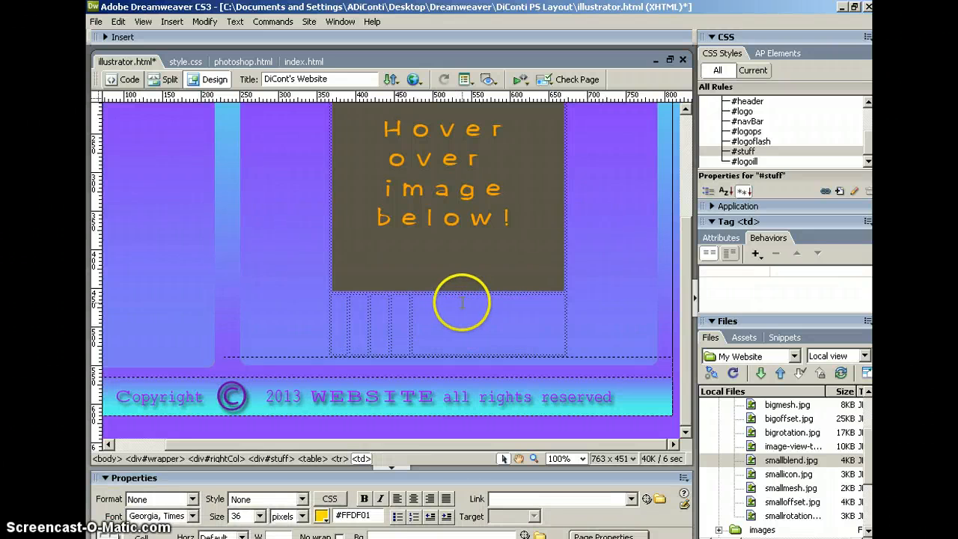
Delete smallblend.jpg from the ill images folder and remove the large Photoshop placeholder image from the gallery table's upper cell
left_click(405, 242)
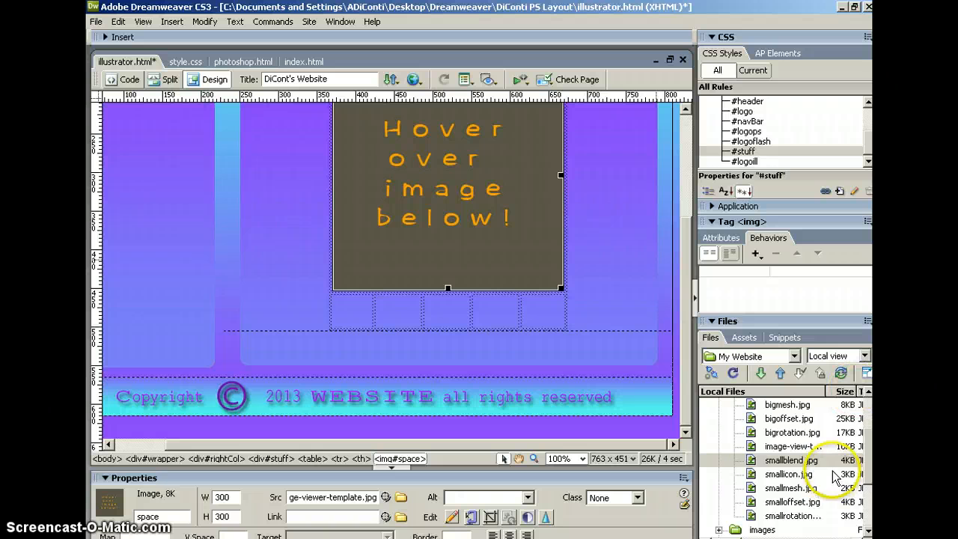
left_click_drag(866, 469, 869, 443)
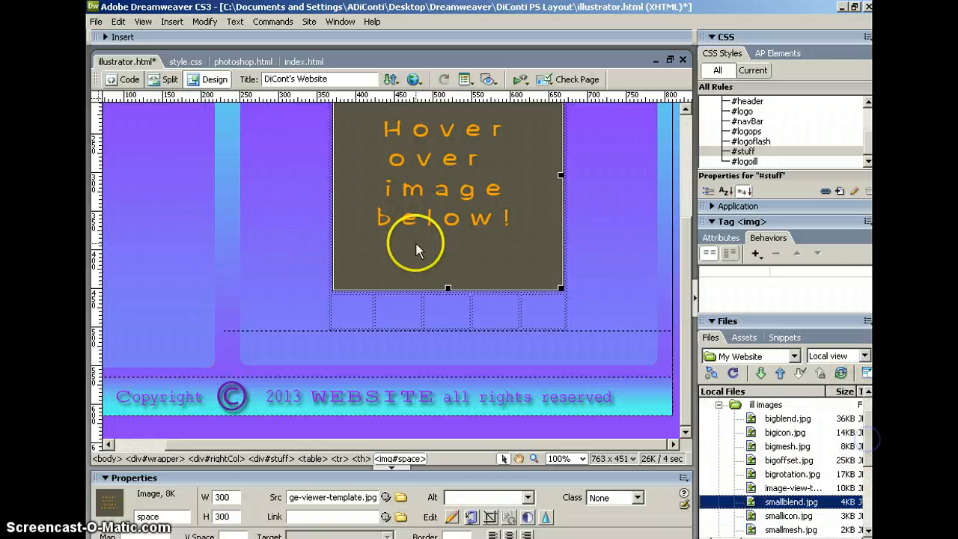
key("Delete")
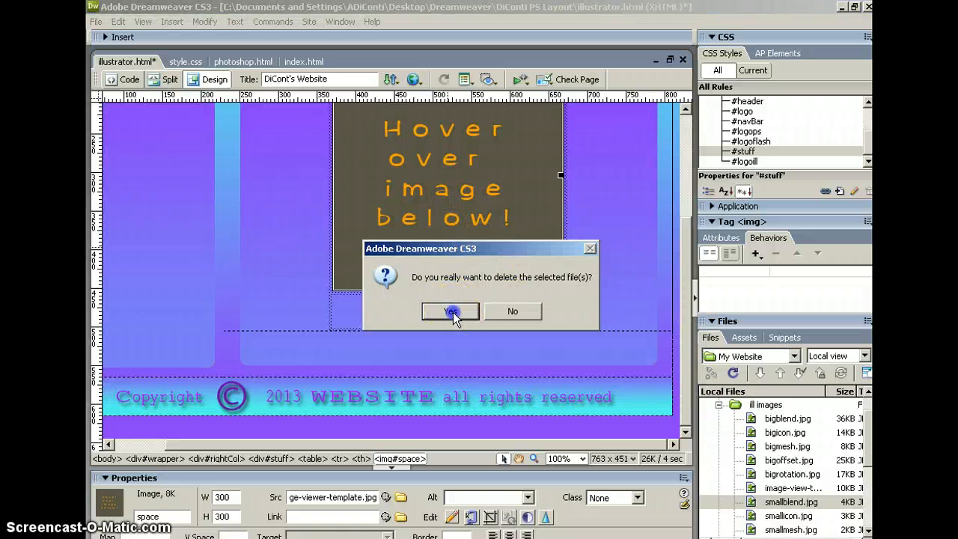
left_click(451, 313)
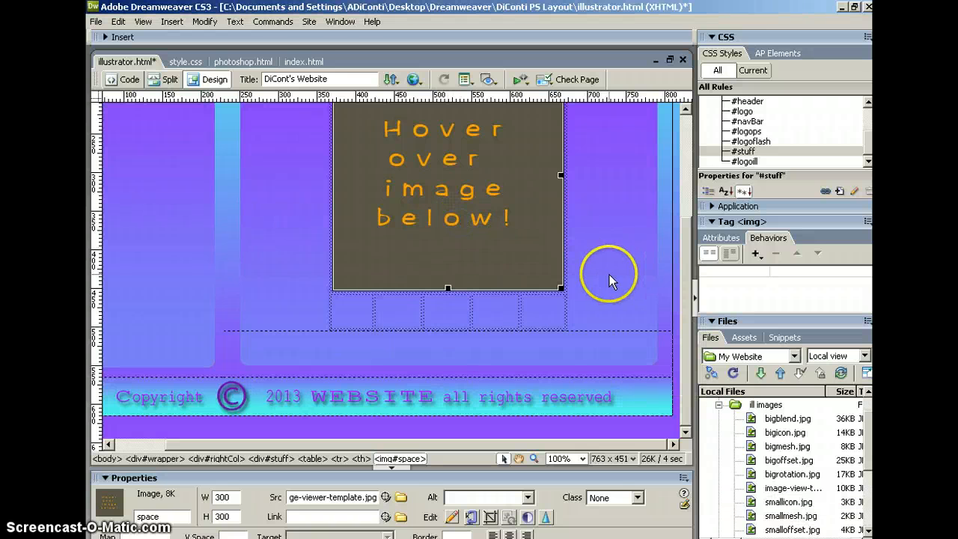
key("Delete")
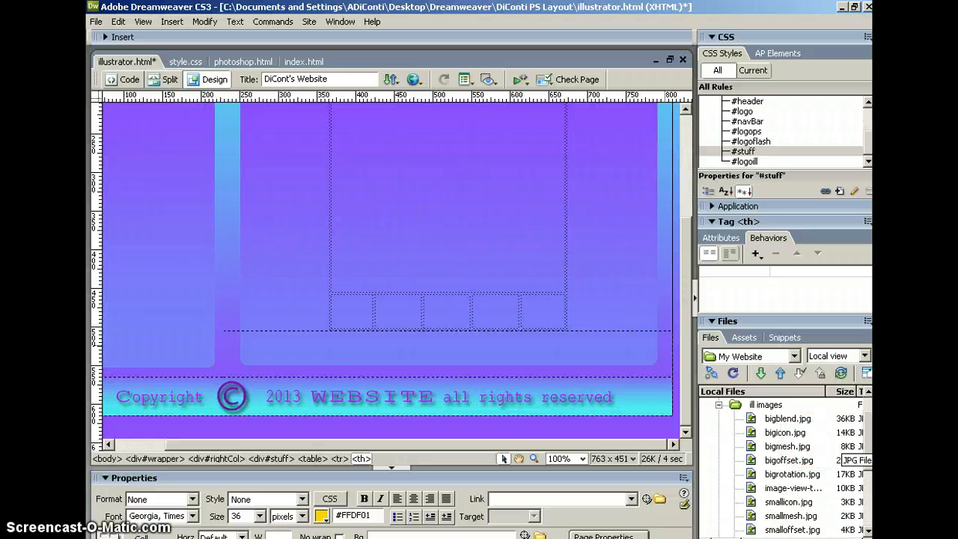
Insert image-view-template2.jpg from the ill images folder into the gallery table's empty upper cell without alternate text
left_click_drag(867, 444, 870, 477)
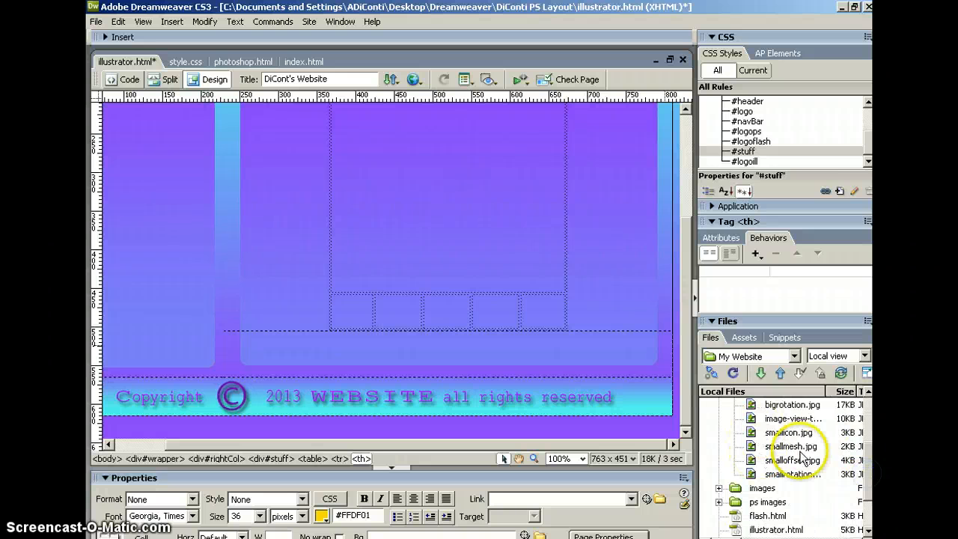
scroll(804, 455, "up", 2)
scroll(780, 427, "down", 1)
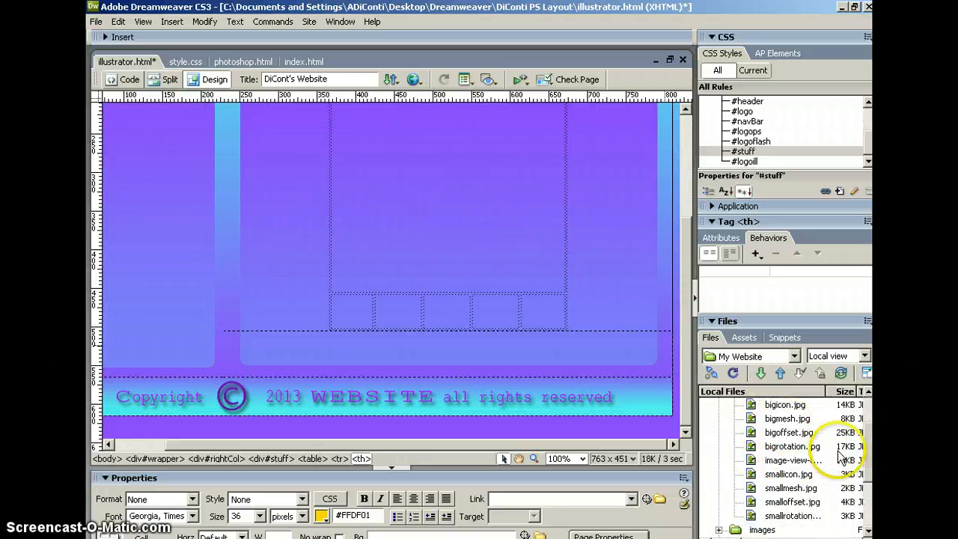
left_click(791, 459)
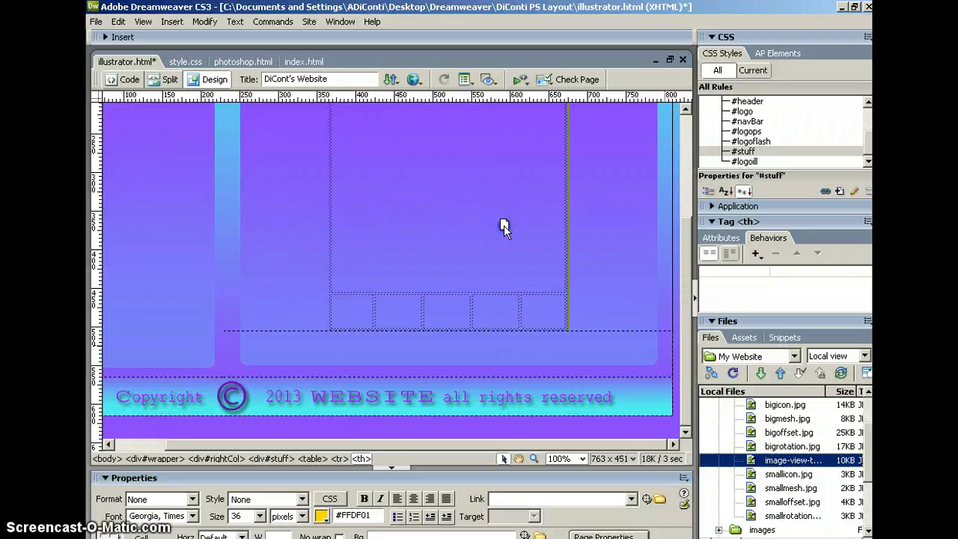
left_click(599, 252)
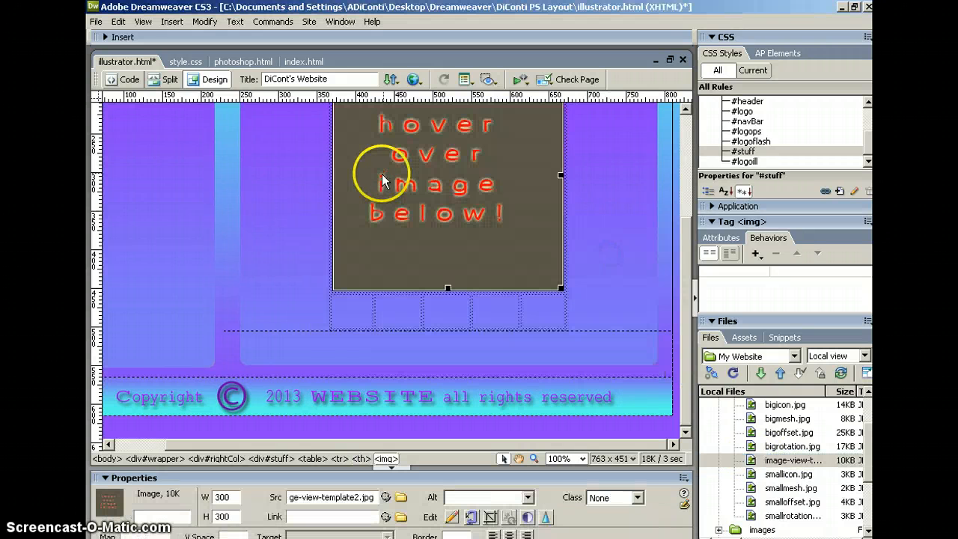
scroll(449, 187, "up", 3)
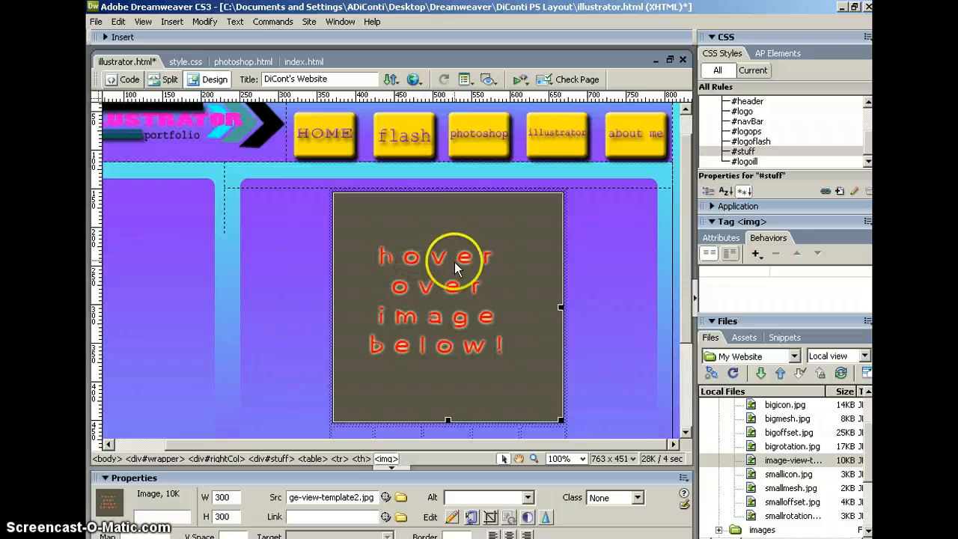
scroll(453, 258, "down", 3)
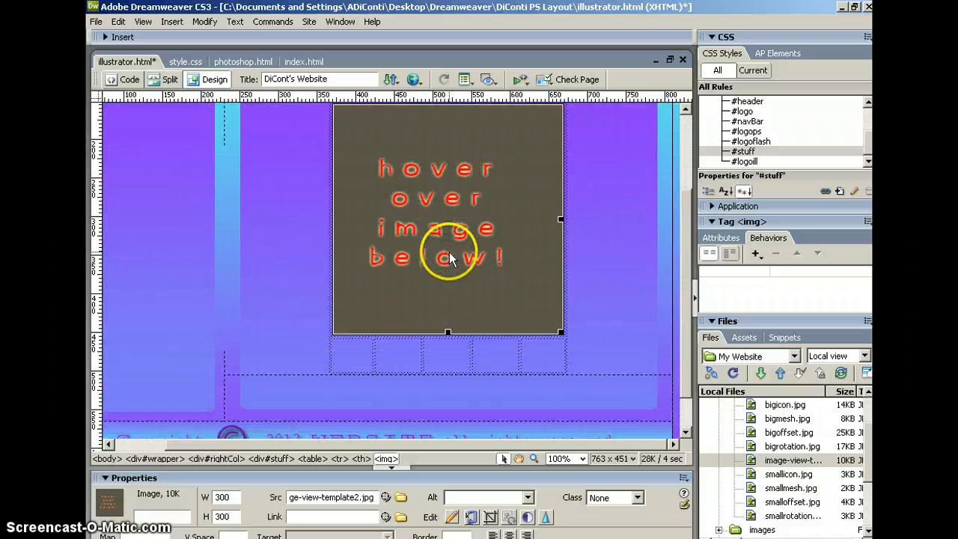
Insert smallicon.jpg and smallmesh.jpg into the second and third cells of the gallery's lower row, leaving the alternate text empty
left_click(358, 358)
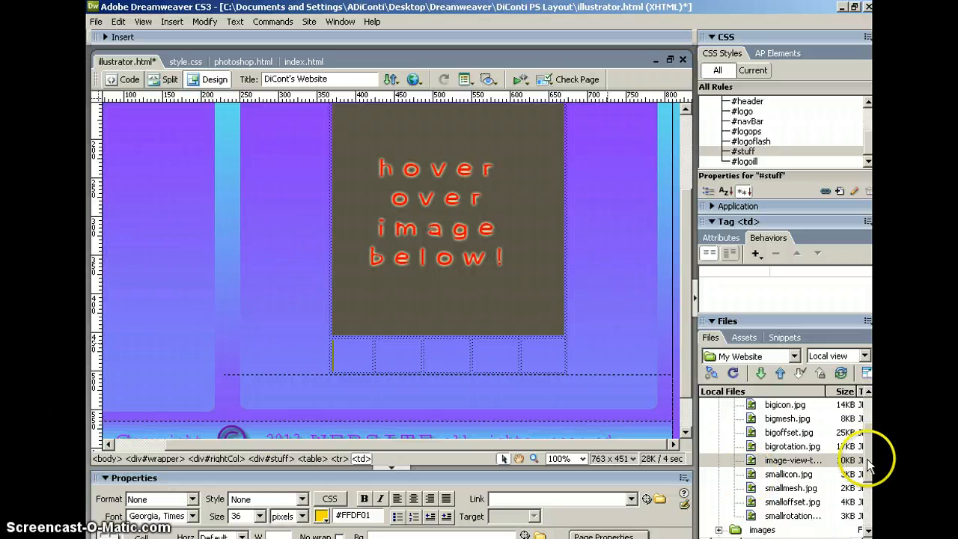
mouse_move(869, 463)
left_mouse_down()
mouse_move(872, 441)
mouse_move(874, 473)
left_mouse_up()
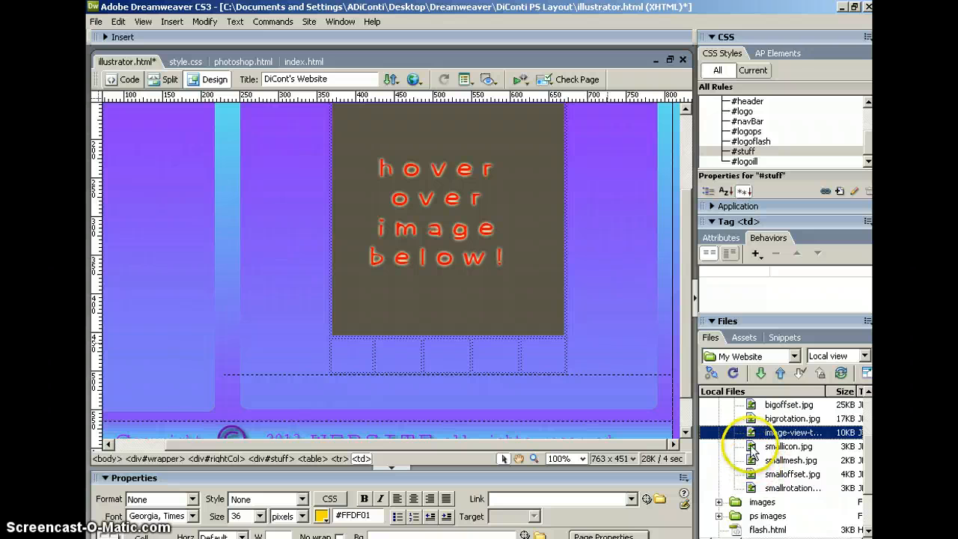
left_click_drag(745, 446, 402, 365)
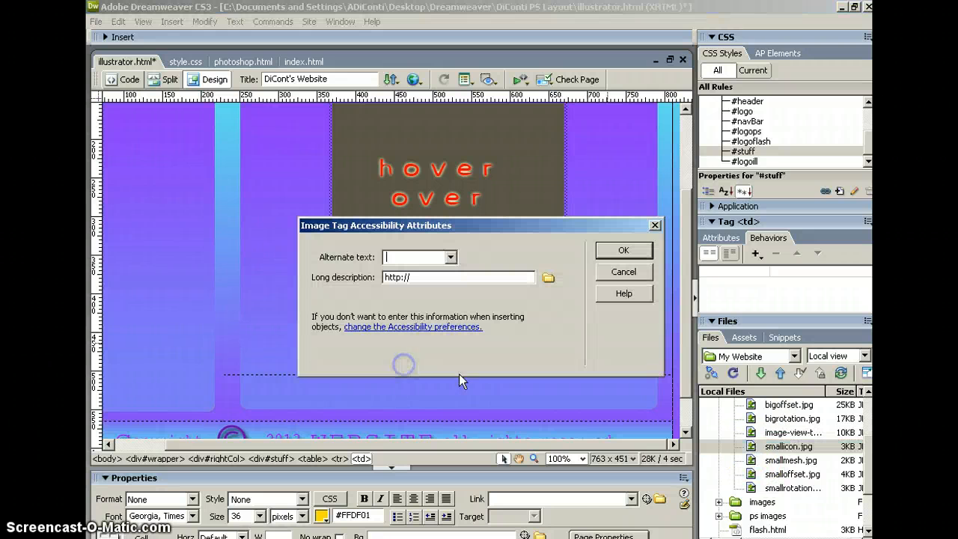
left_click(636, 248)
left_click_drag(734, 466, 532, 390)
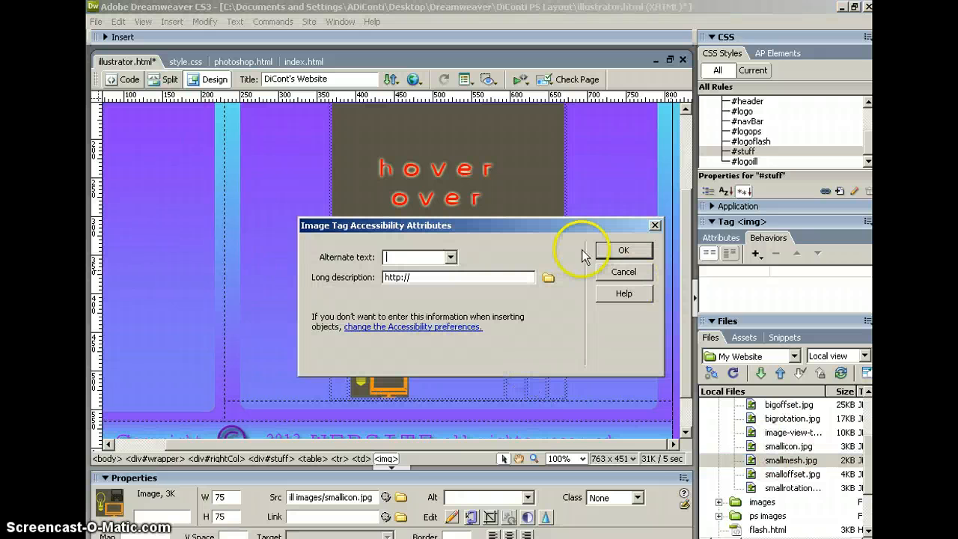
Insert smalloffset.jpg and smallrotation.jpg into the fourth and fifth cells of the gallery's lower row, leaving the alternate text empty
left_click_drag(734, 474, 476, 378)
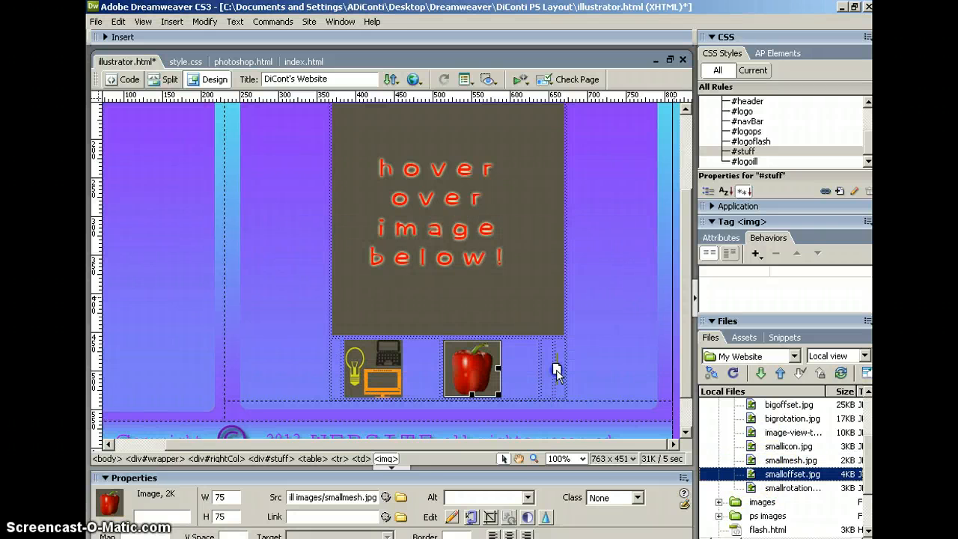
left_click_drag(550, 373, 550, 372)
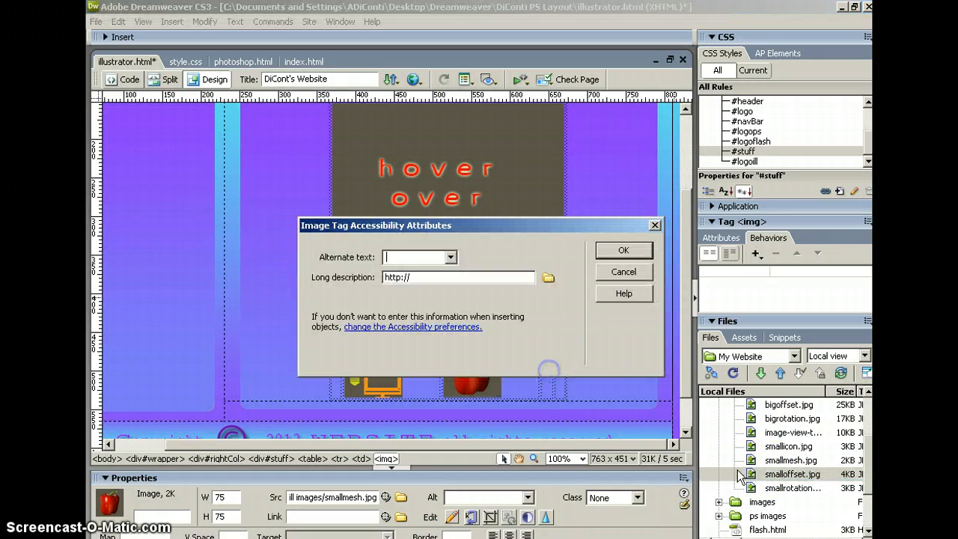
left_click(639, 255)
left_click_drag(779, 488, 689, 454)
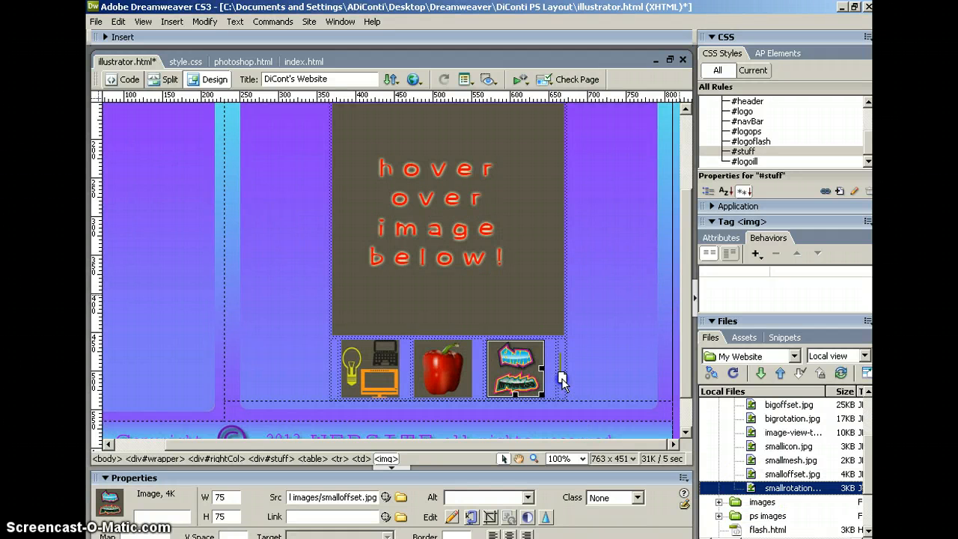
left_click_drag(561, 381, 562, 381)
left_click(620, 251)
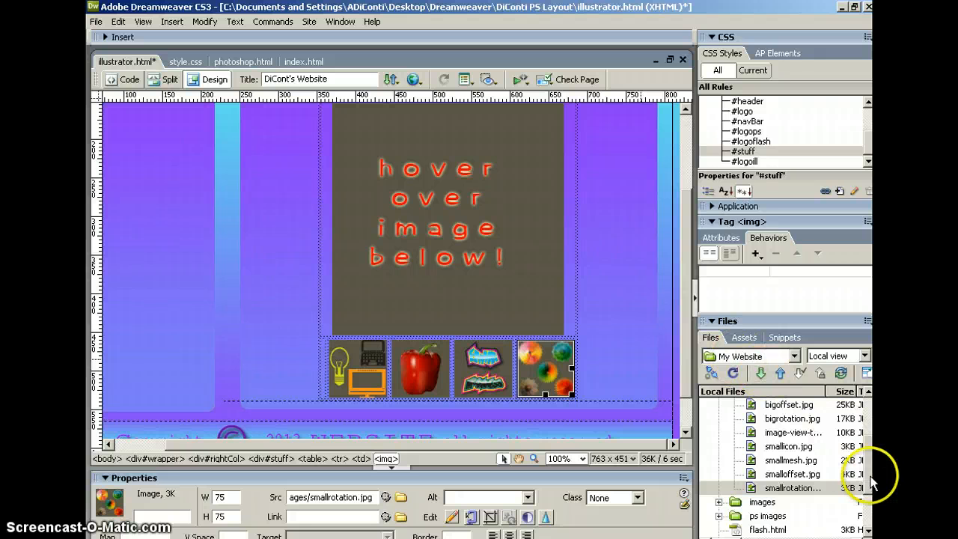
Give the light-bulb icon thumbnail an image name starting with small and select the red pepper thumbnail
scroll(753, 461, "up", 1)
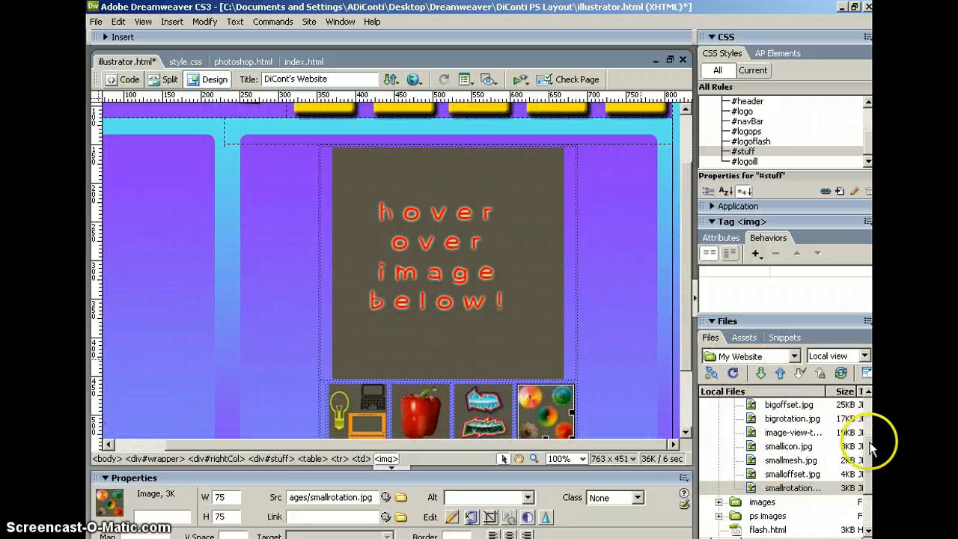
mouse_move(869, 446)
left_mouse_down()
mouse_move(870, 422)
mouse_move(866, 449)
left_mouse_up()
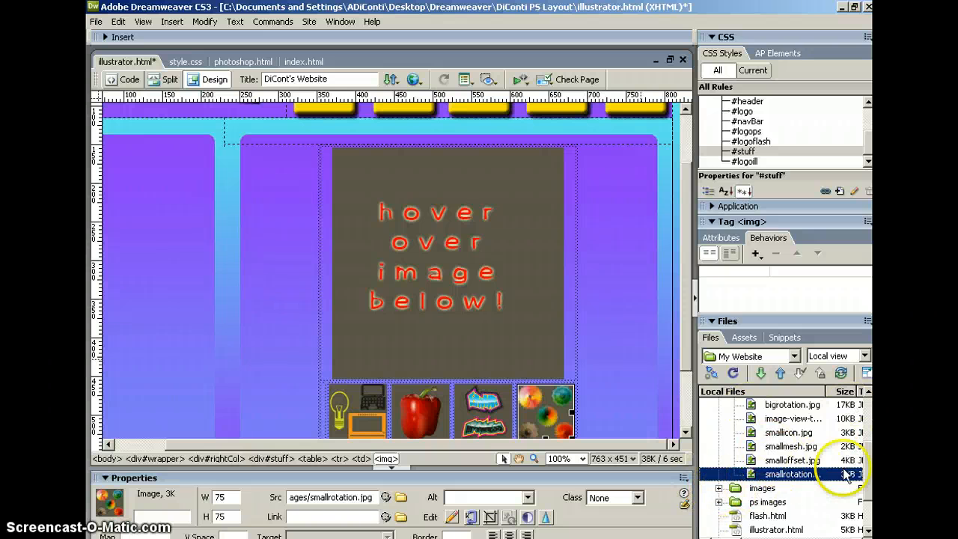
left_click(359, 402)
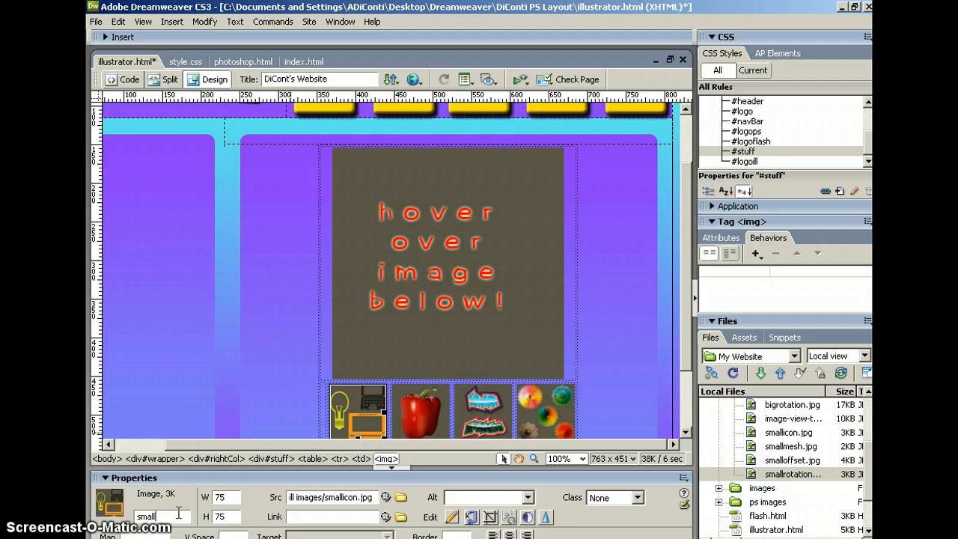
left_click(405, 419)
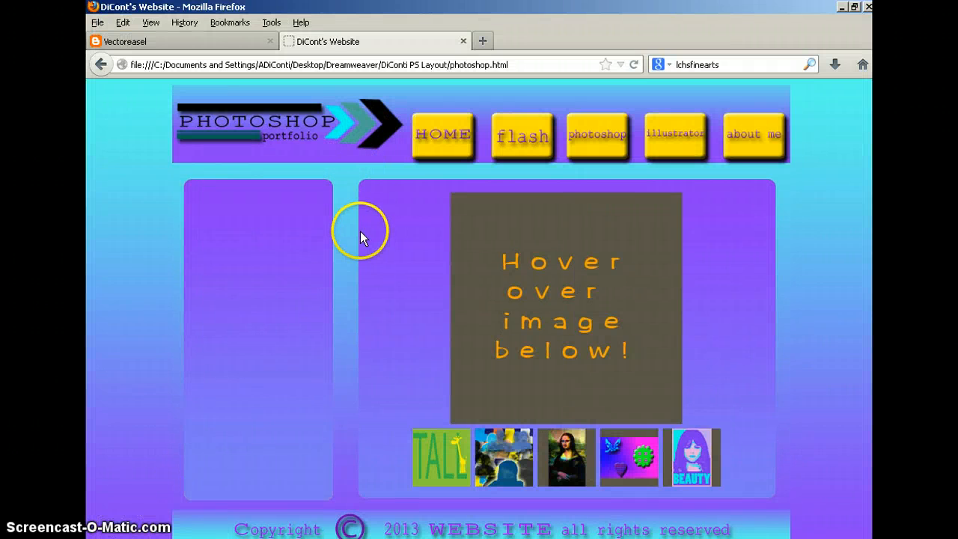
In Firefox, preview the illustrator gallery's image swaps and alternate between the photoshop and illustrator pages to compare their layouts
left_click(677, 153)
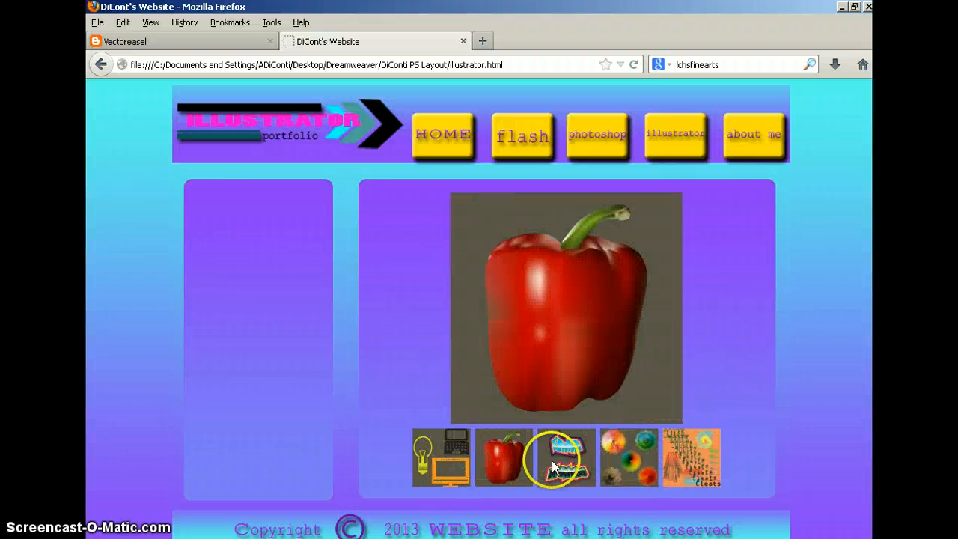
left_click(608, 142)
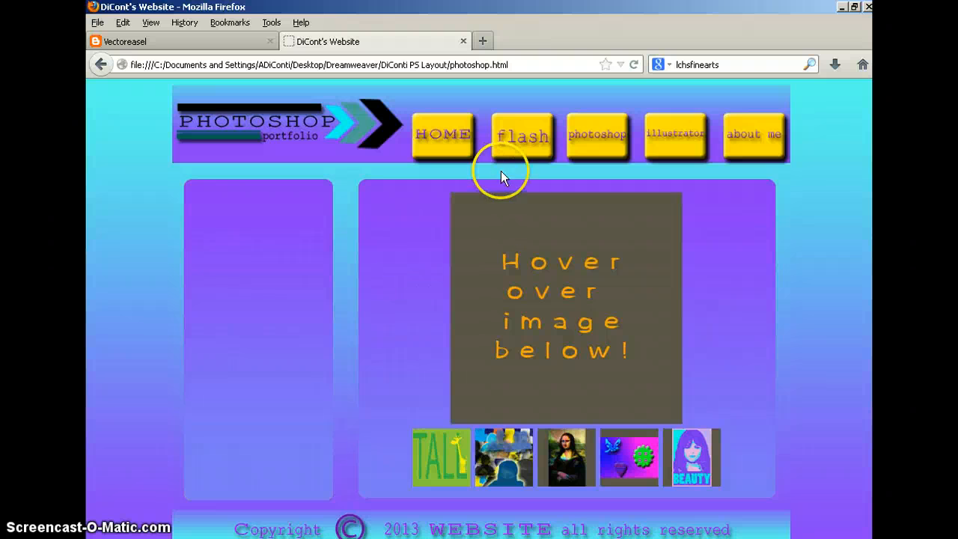
left_click(593, 144)
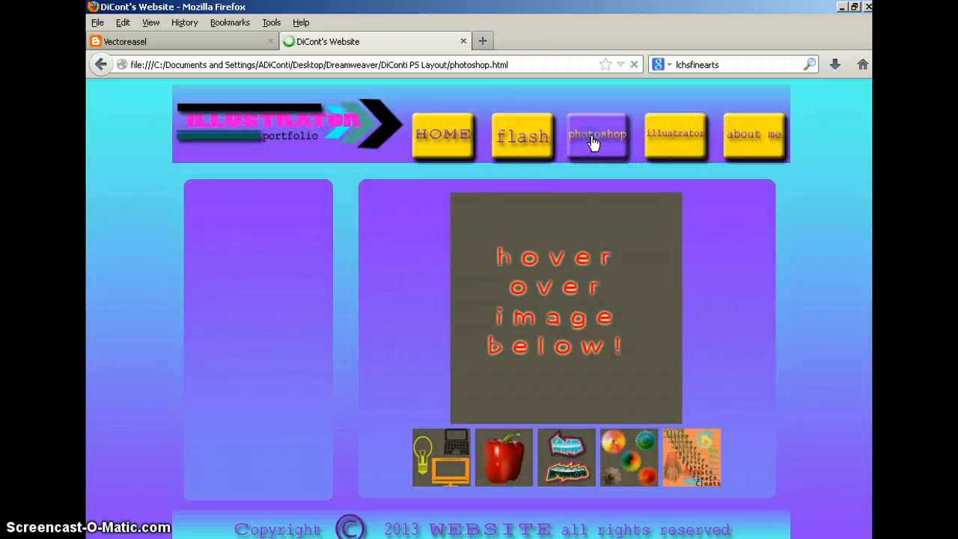
left_click(687, 146)
left_click(596, 135)
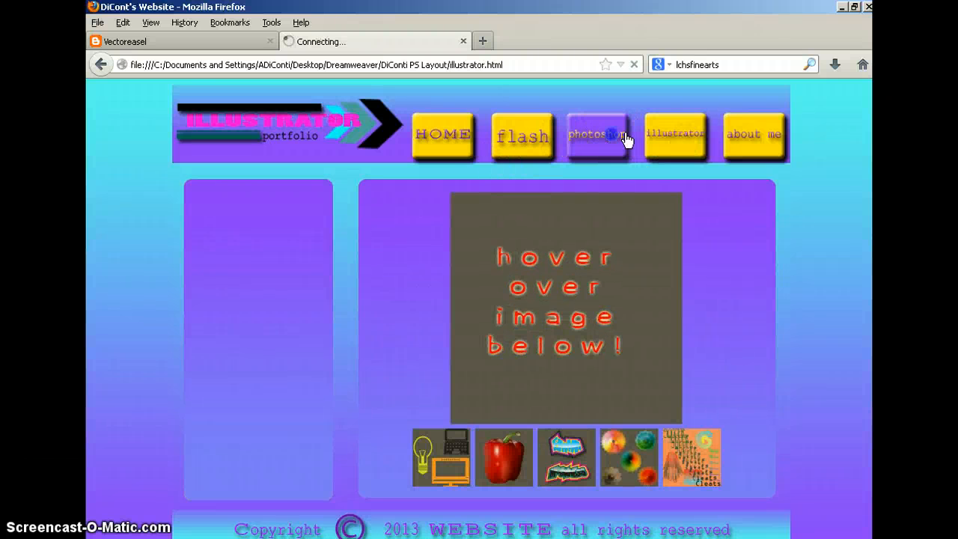
left_click(690, 140)
left_click(592, 133)
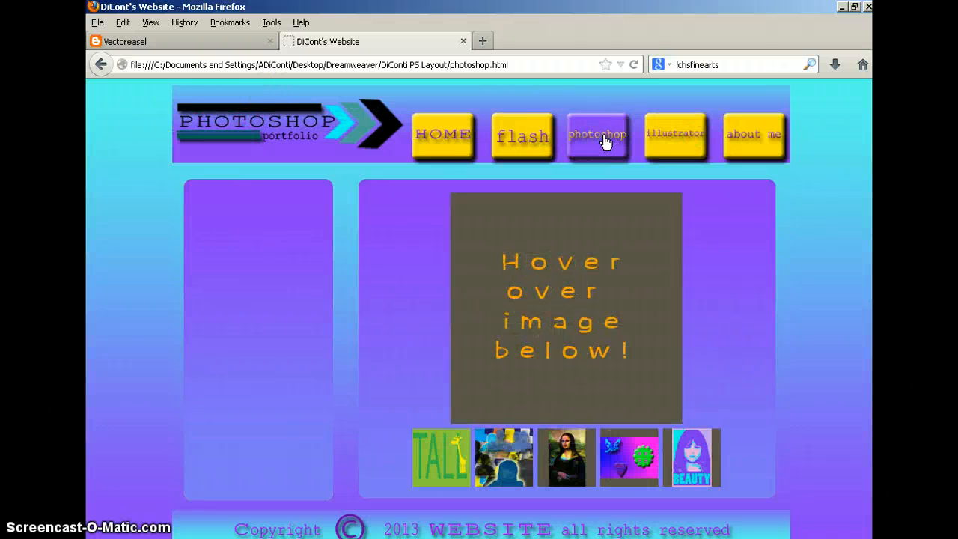
left_click(691, 142)
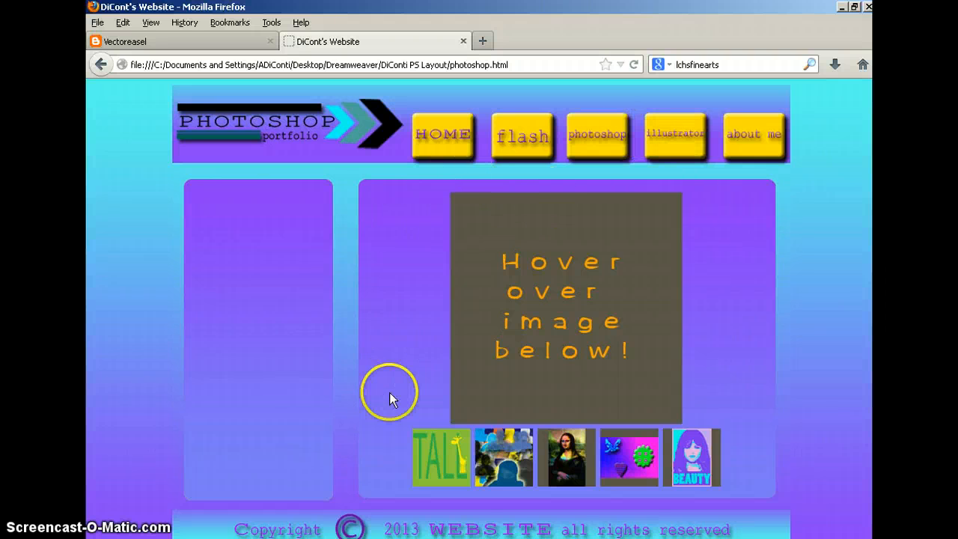
left_click(688, 145)
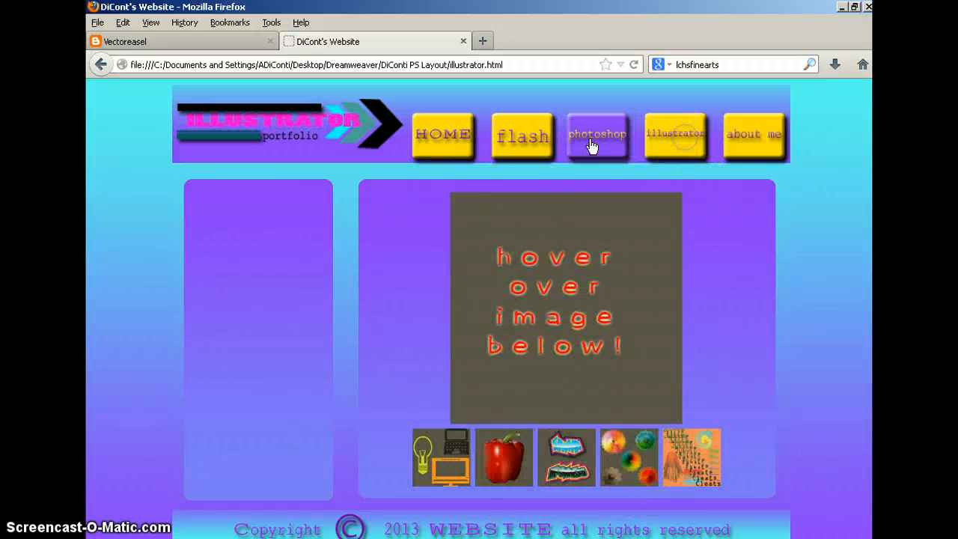
left_click(592, 145)
left_click(670, 145)
left_click(604, 144)
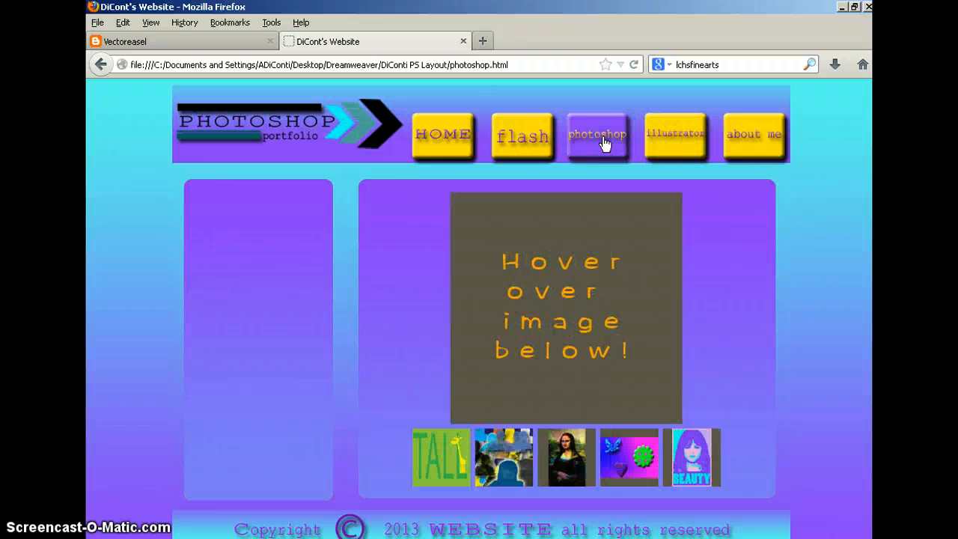
left_click(669, 141)
left_click(591, 141)
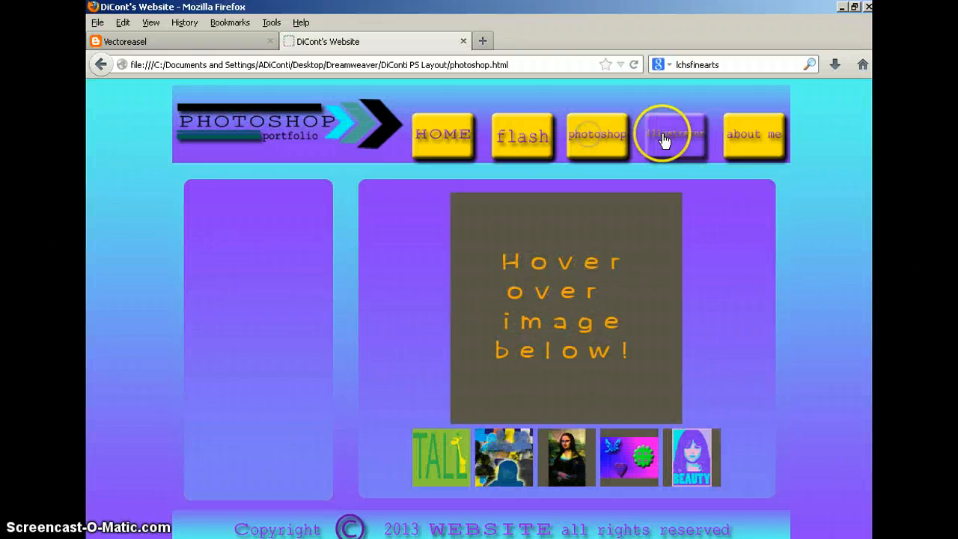
Check the thumbnail image swaps on the illustrator page and on the photoshop page
left_click(666, 135)
mouse_move(561, 455)
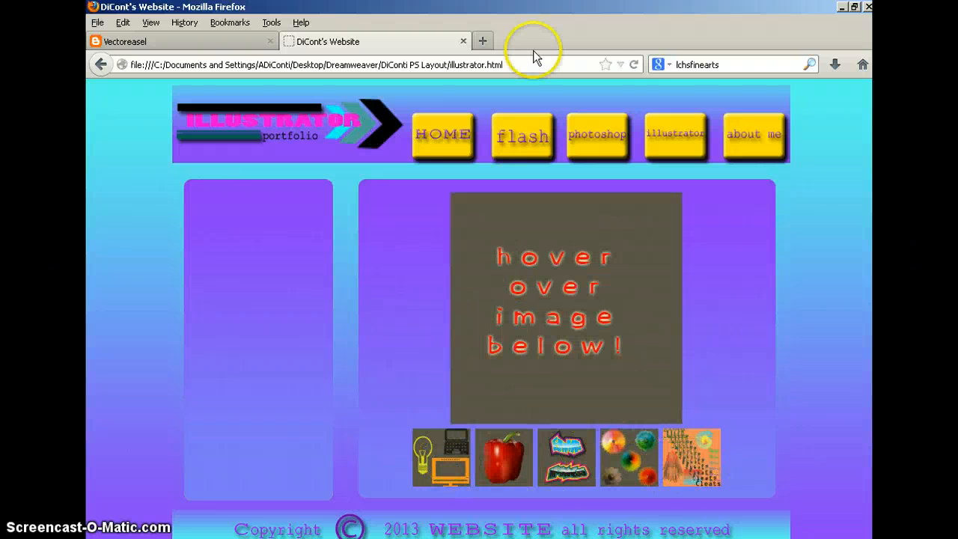
left_click(598, 135)
mouse_move(423, 449)
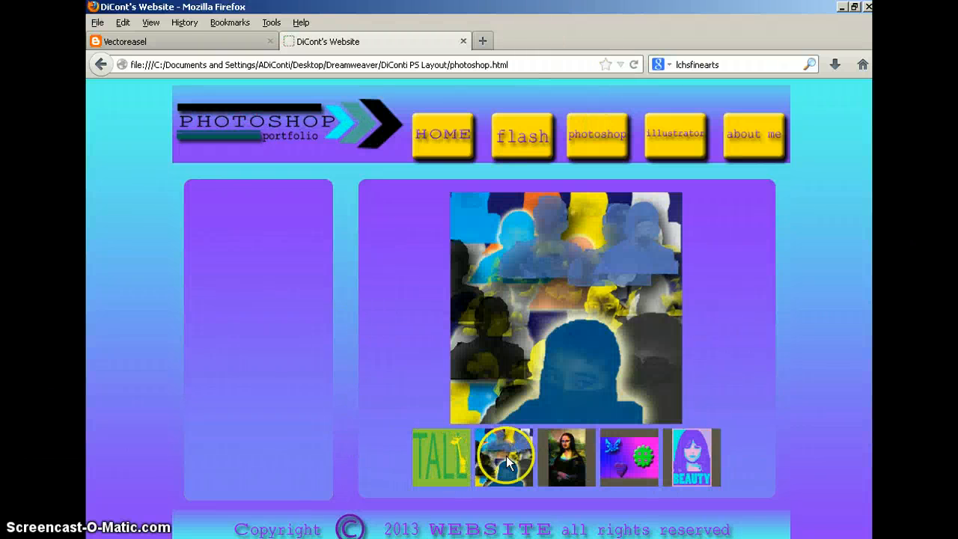